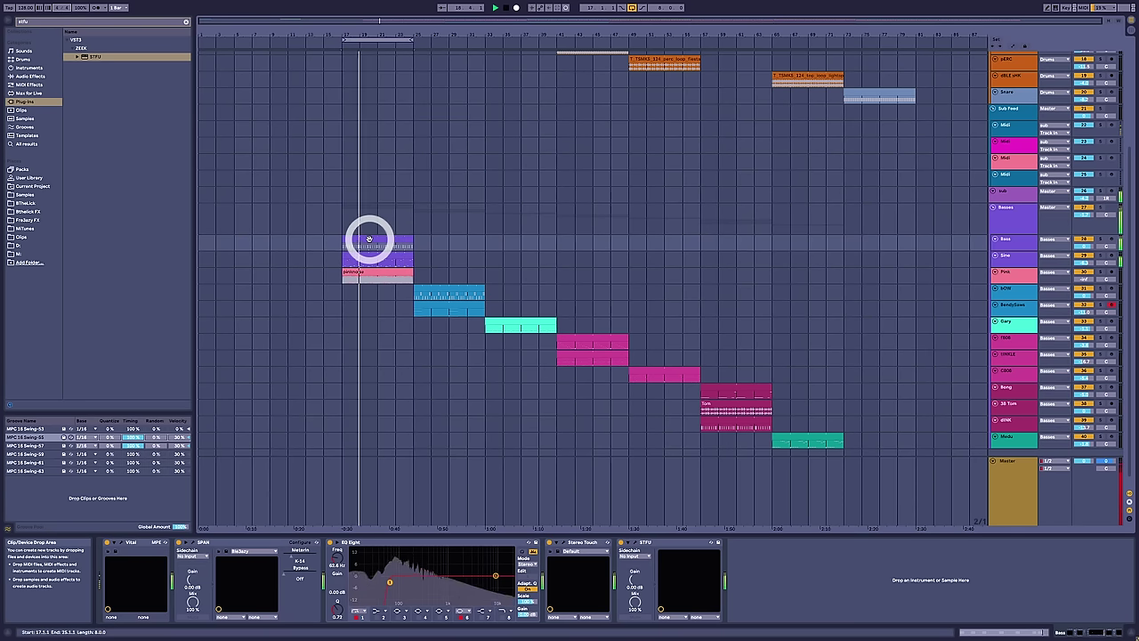
# Raise the Pink noise track's volume and examine its frequency spectrum and output level in SPAN.
pyautogui.click(1006, 272)
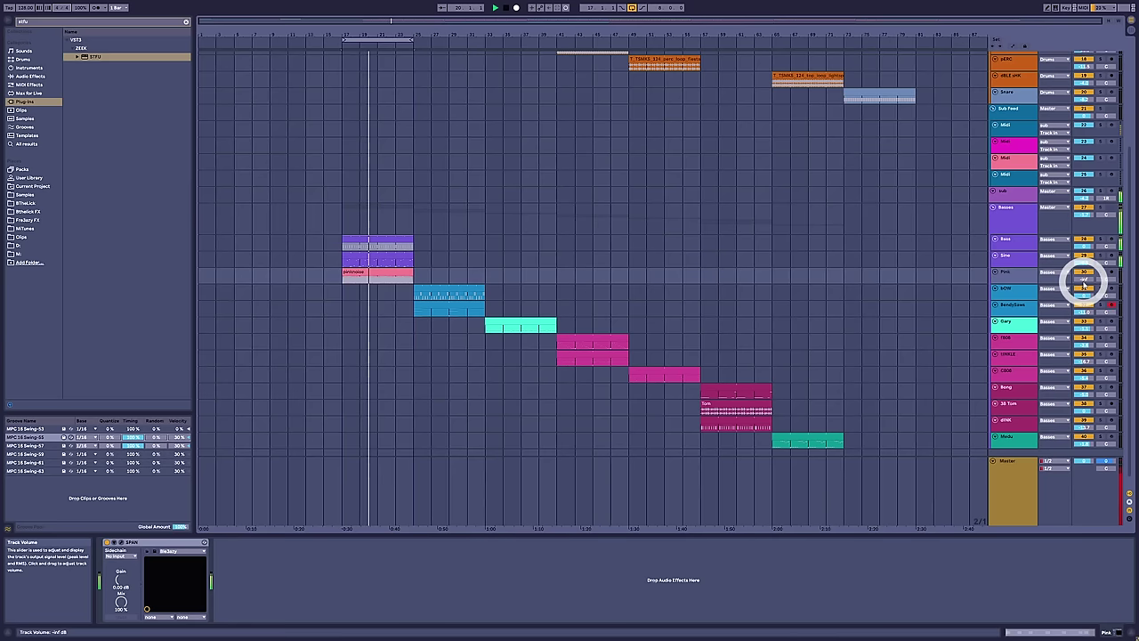
pyautogui.scroll(10, 1083, 280)
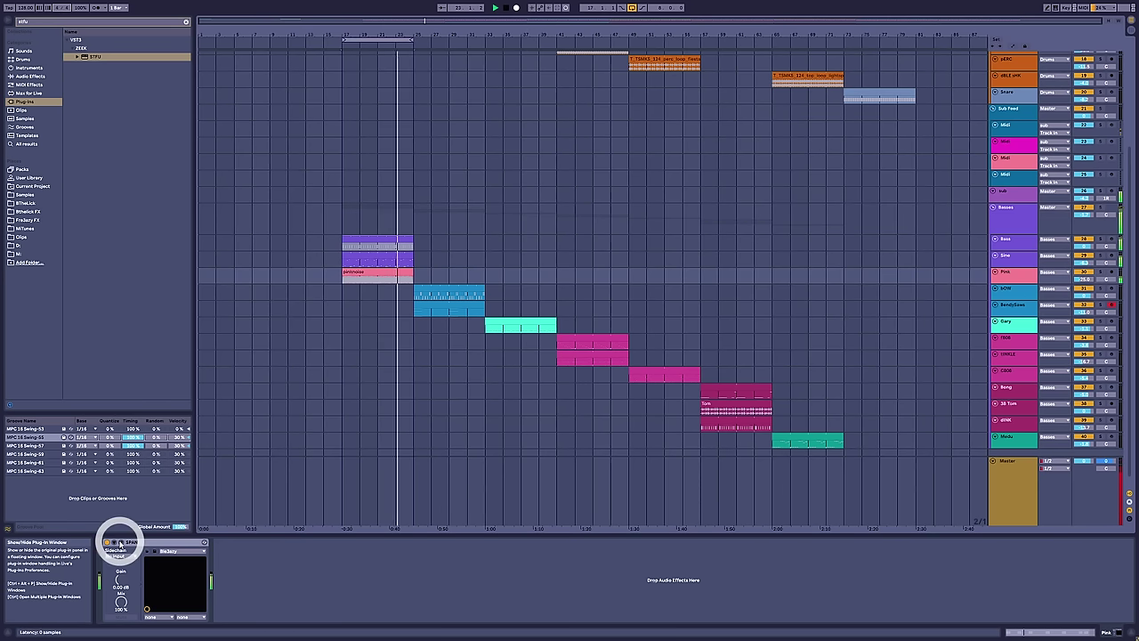
pyautogui.click(120, 544)
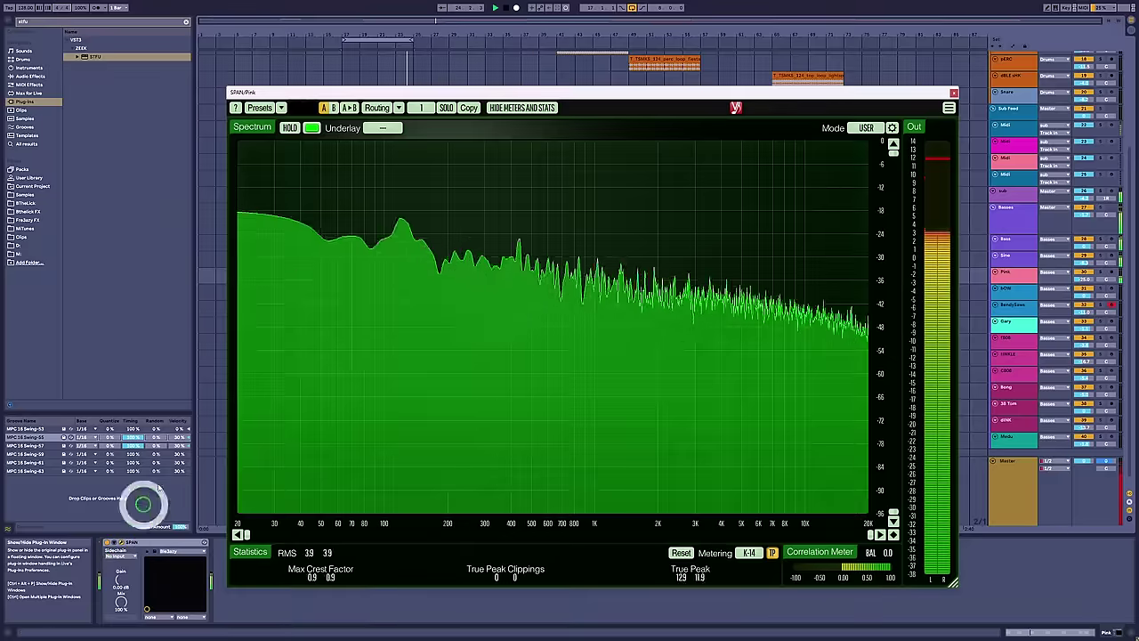
pyautogui.moveTo(536, 93); pyautogui.dragTo(535, 82)
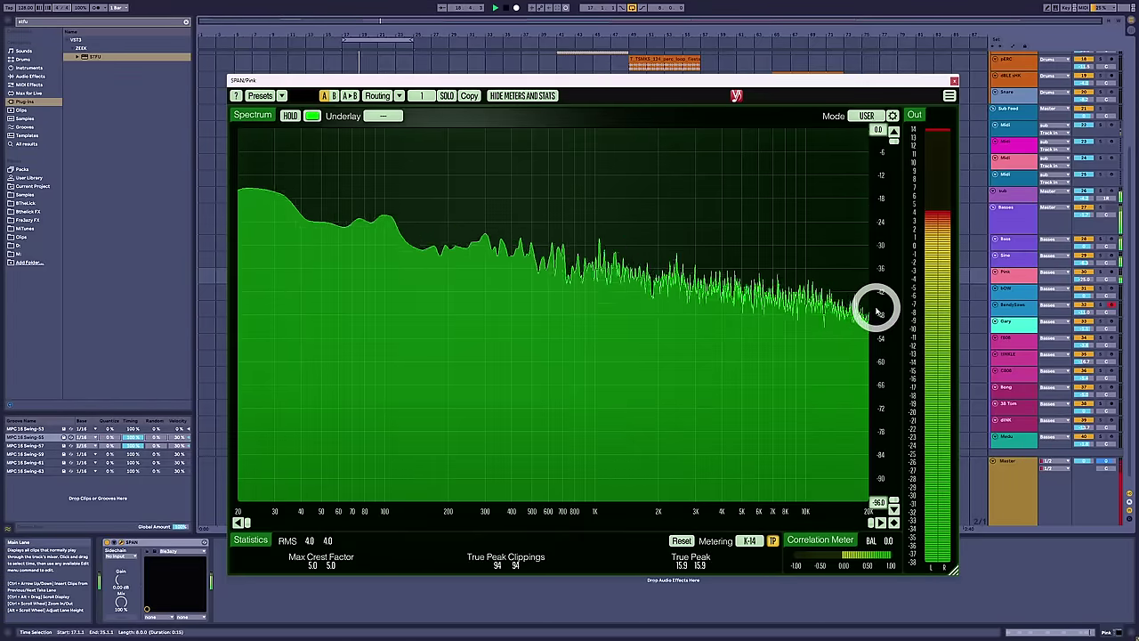
pyautogui.click(1084, 463)
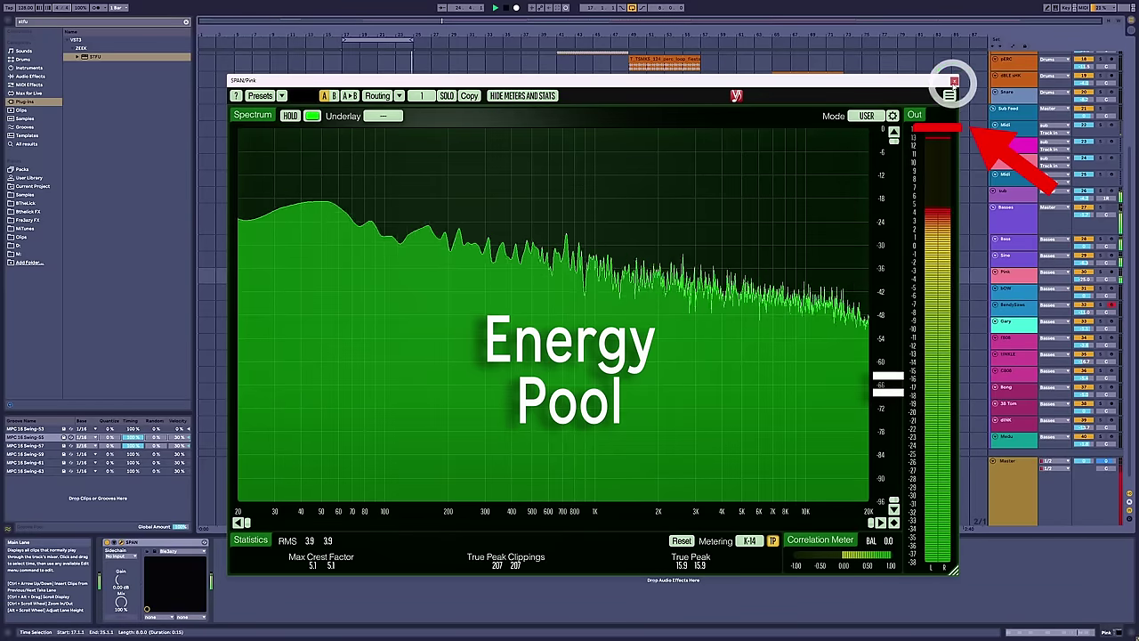
pyautogui.click(953, 81)
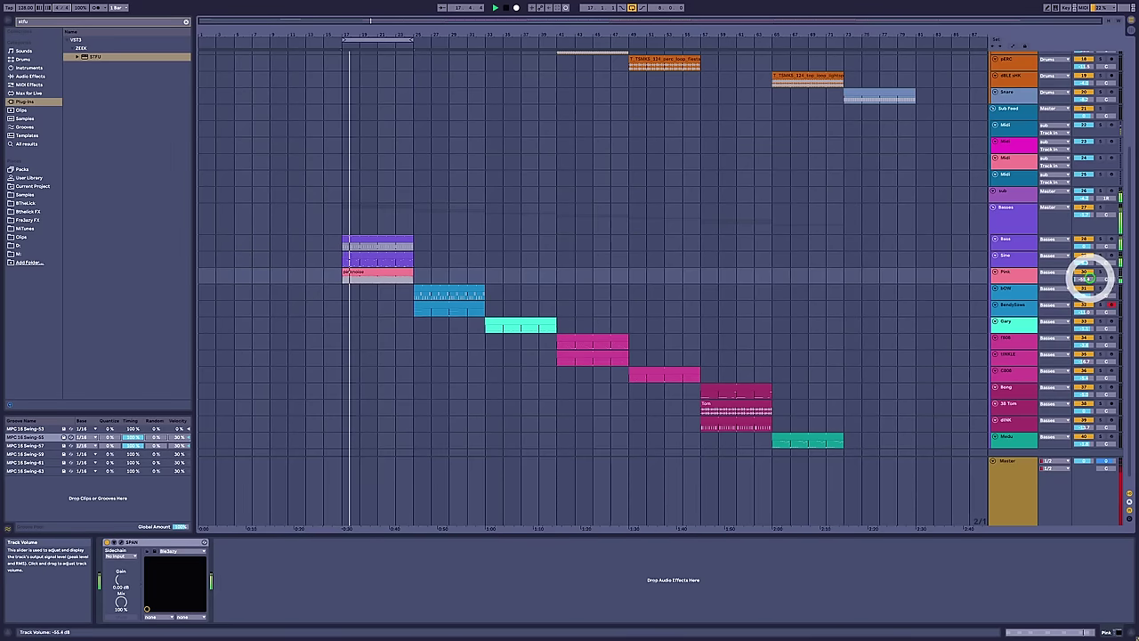
# Examine the full mix's frequency spectrum in the Master track's SPAN, from the low end to the highs.
pyautogui.click(1012, 476)
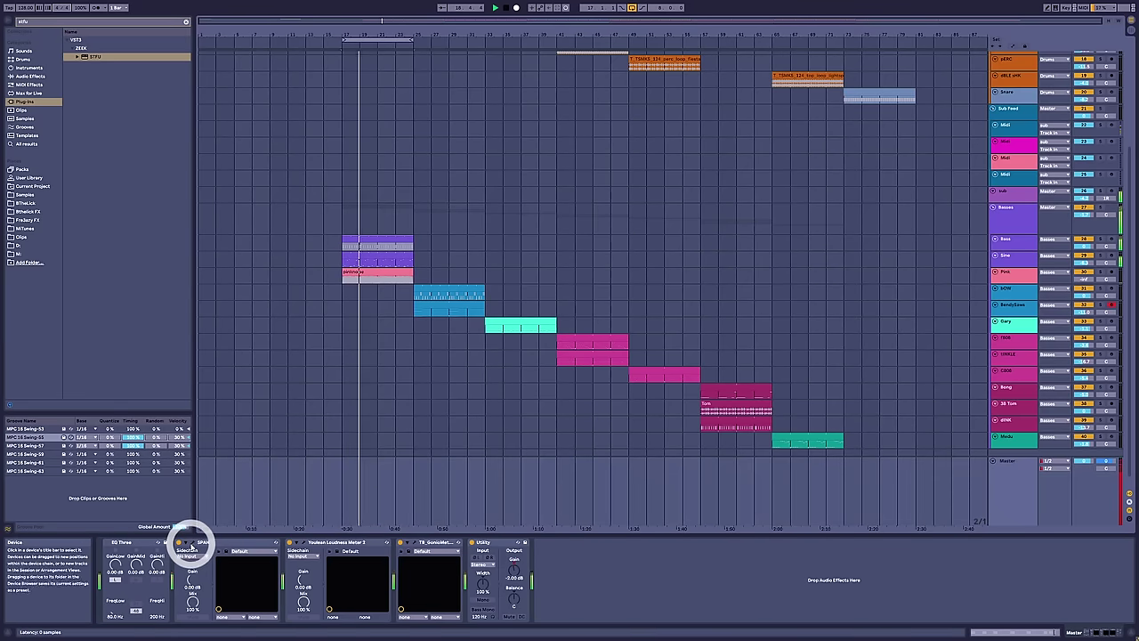
pyautogui.click(185, 542)
pyautogui.moveTo(339, 206); pyautogui.dragTo(367, 198)
pyautogui.moveTo(735, 303); pyautogui.dragTo(837, 291)
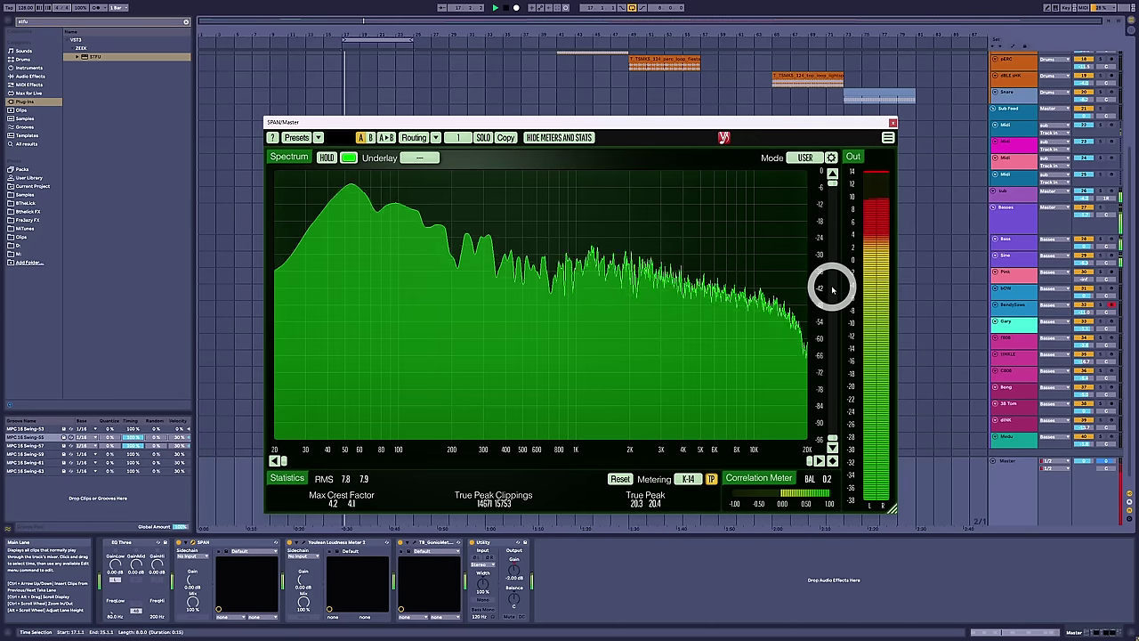
pyautogui.moveTo(830, 286); pyautogui.dragTo(339, 221)
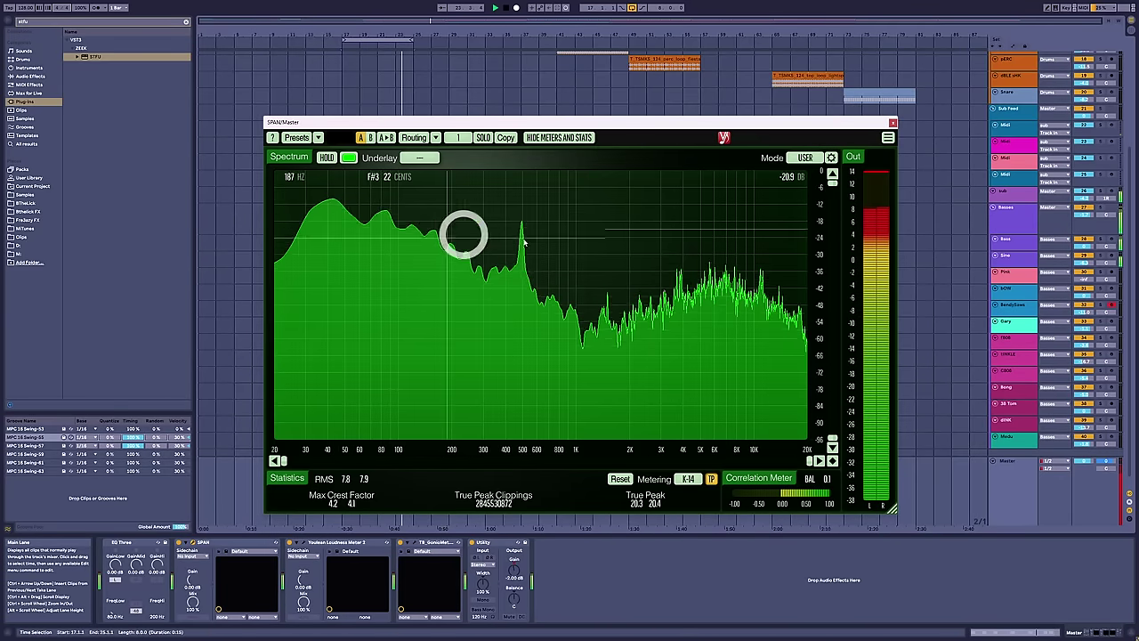
pyautogui.click(893, 123)
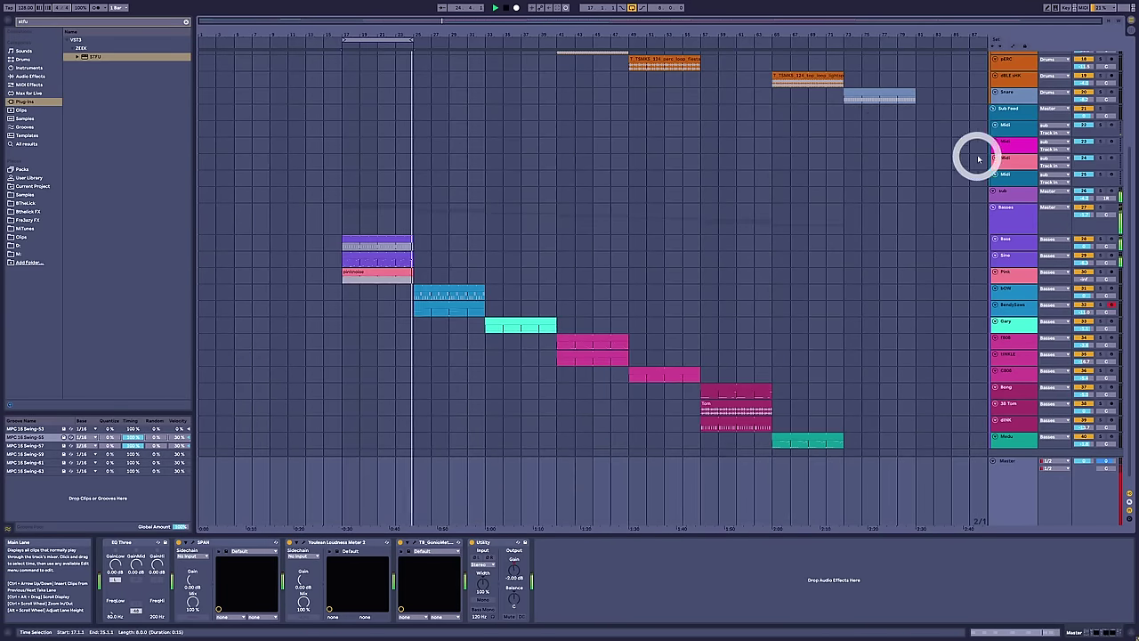
# Open the Bass track's MIDI clip and select its row of E0 notes for inspection.
pyautogui.scroll(3, 900, 303)
pyautogui.scroll(2, 897, 313)
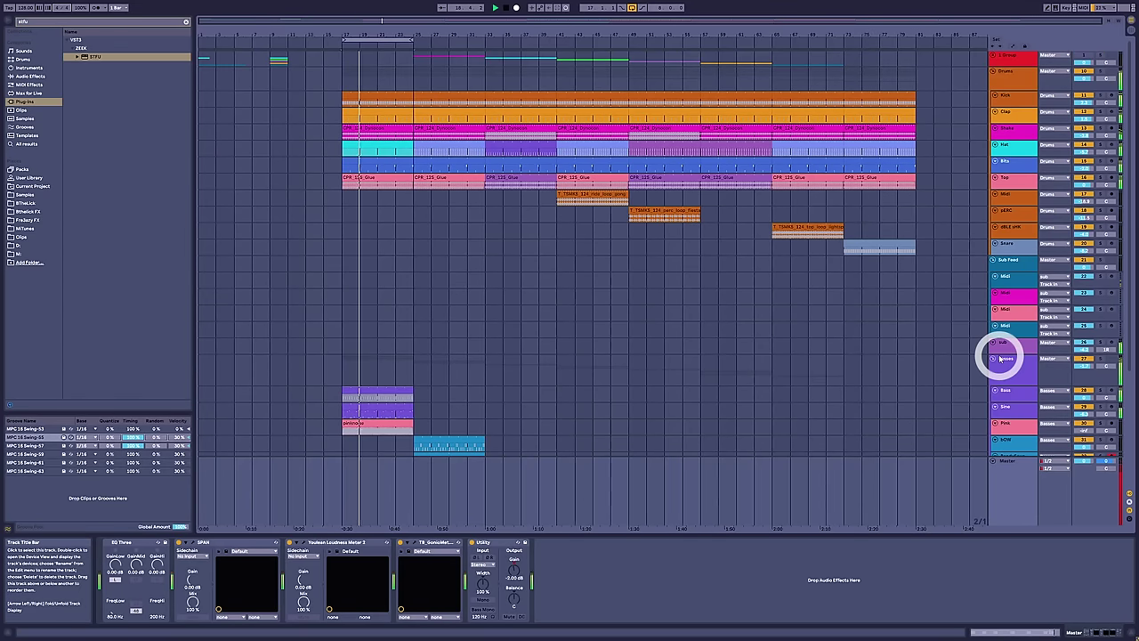
pyautogui.click(1005, 391)
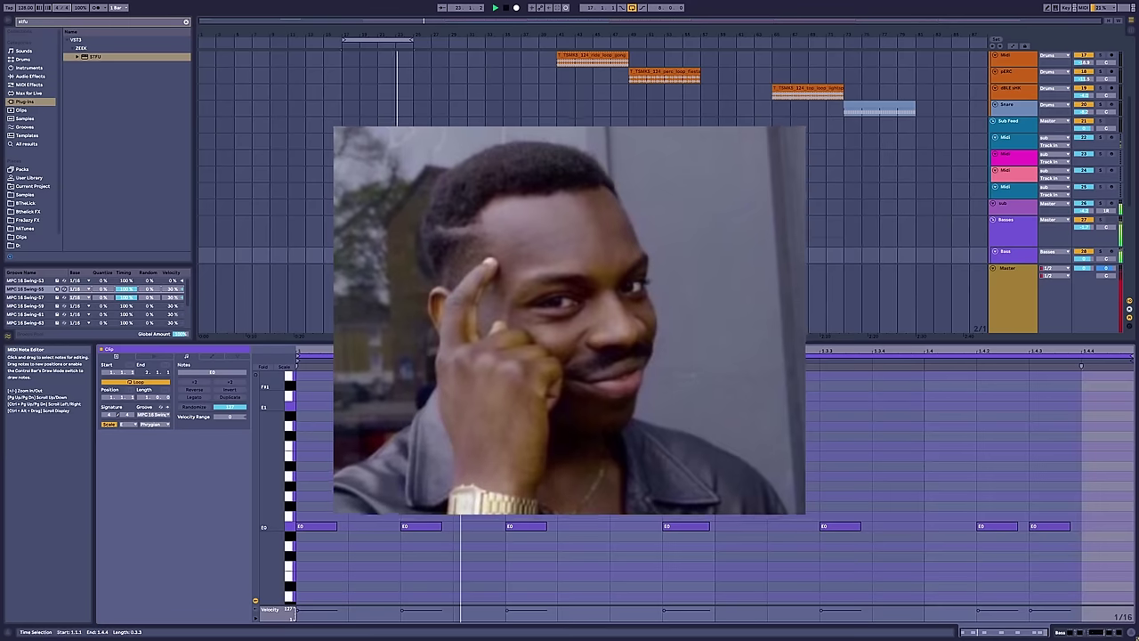
pyautogui.moveTo(317, 481); pyautogui.dragTo(1061, 571)
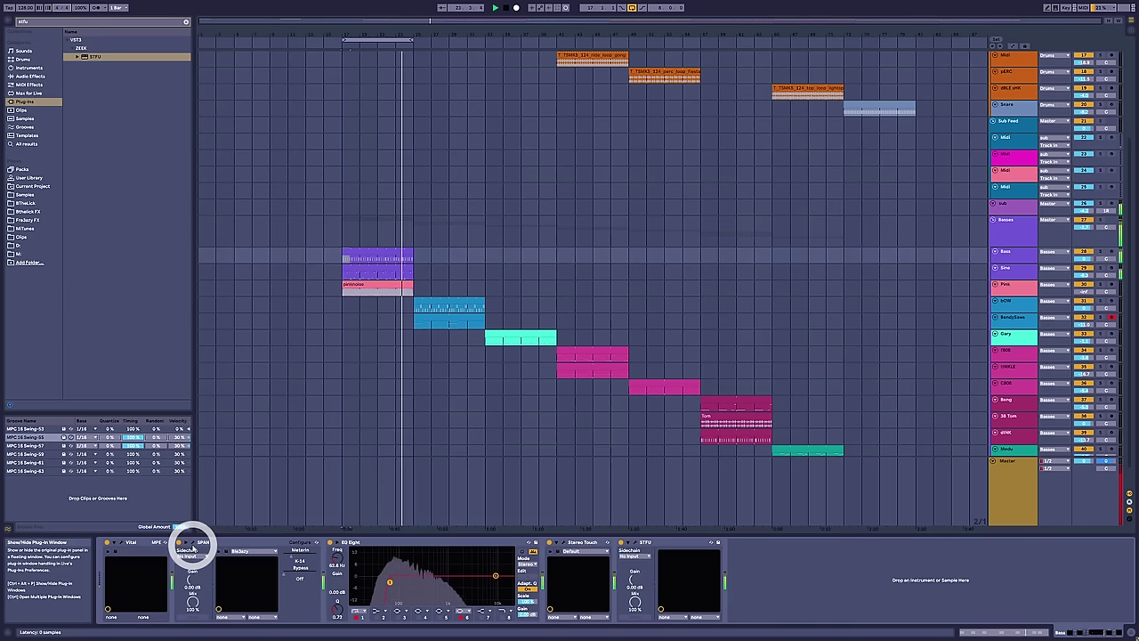
# Examine the Bass track's frequency spectrum in its SPAN analyzer.
pyautogui.click(194, 546)
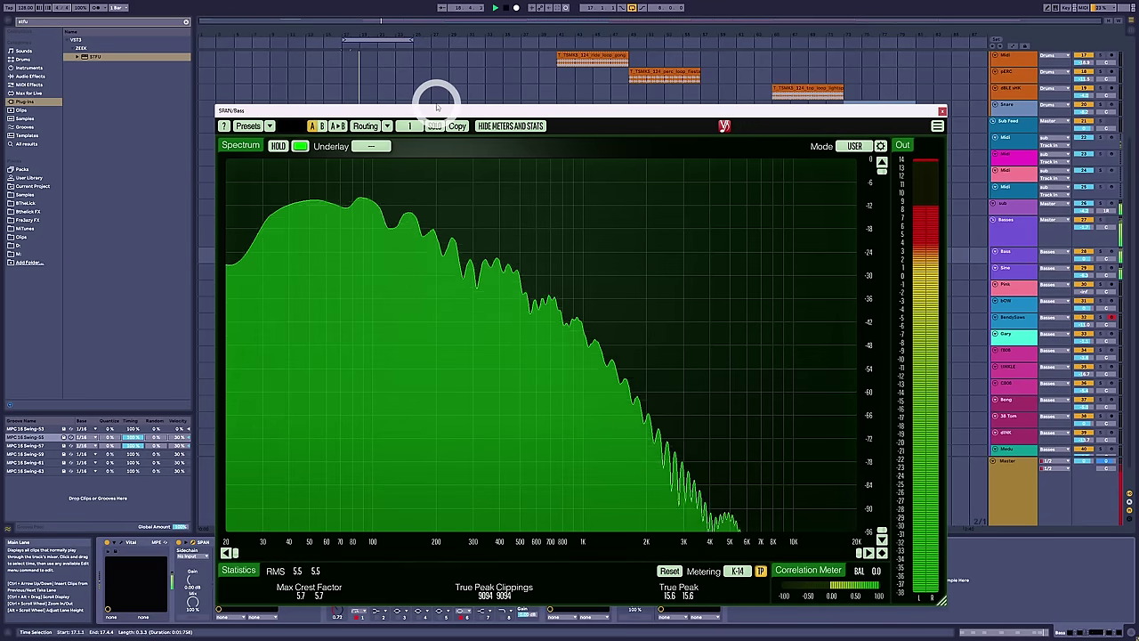
pyautogui.moveTo(436, 107); pyautogui.dragTo(424, 102)
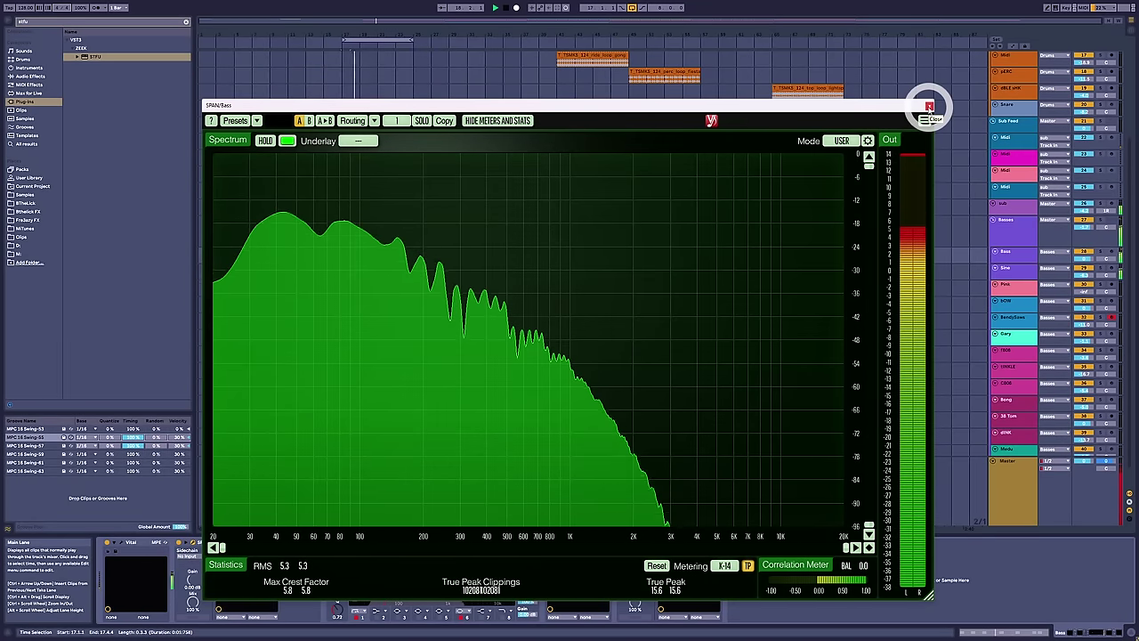
pyautogui.click(928, 105)
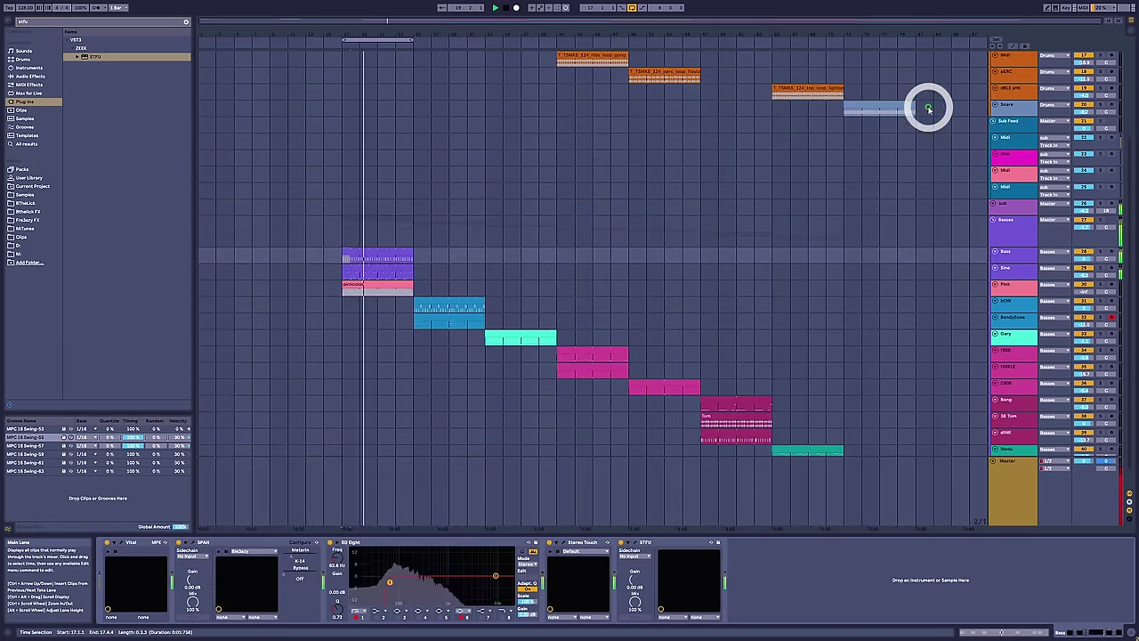
pyautogui.click(389, 254)
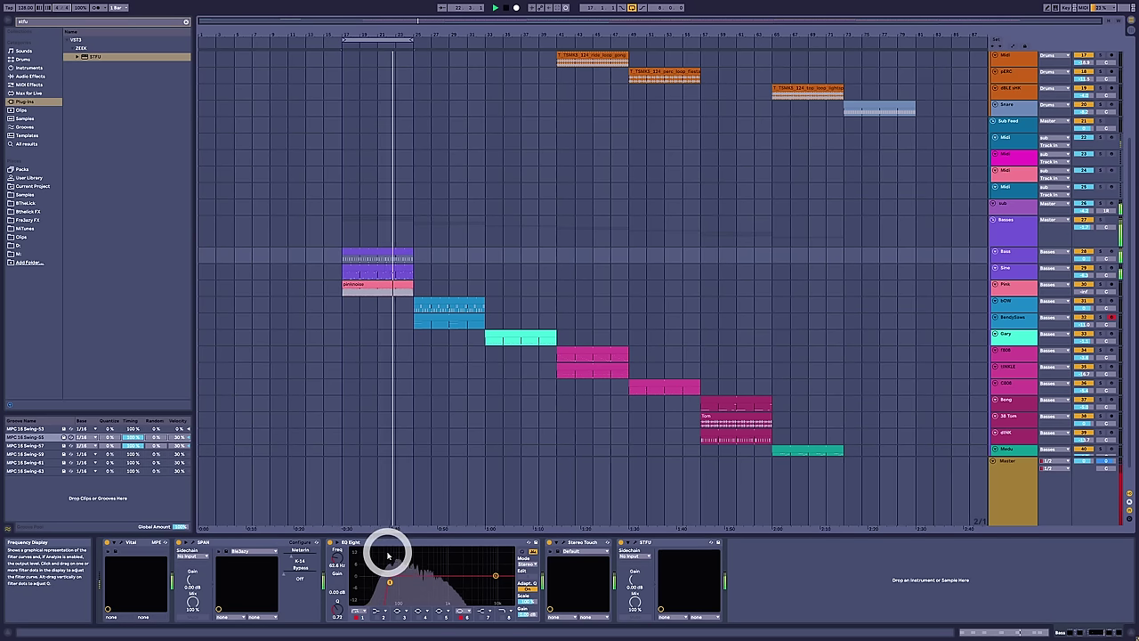
# Solo the sub track and inspect the oscillator and envelope settings of its Vital patch.
pyautogui.click(361, 204)
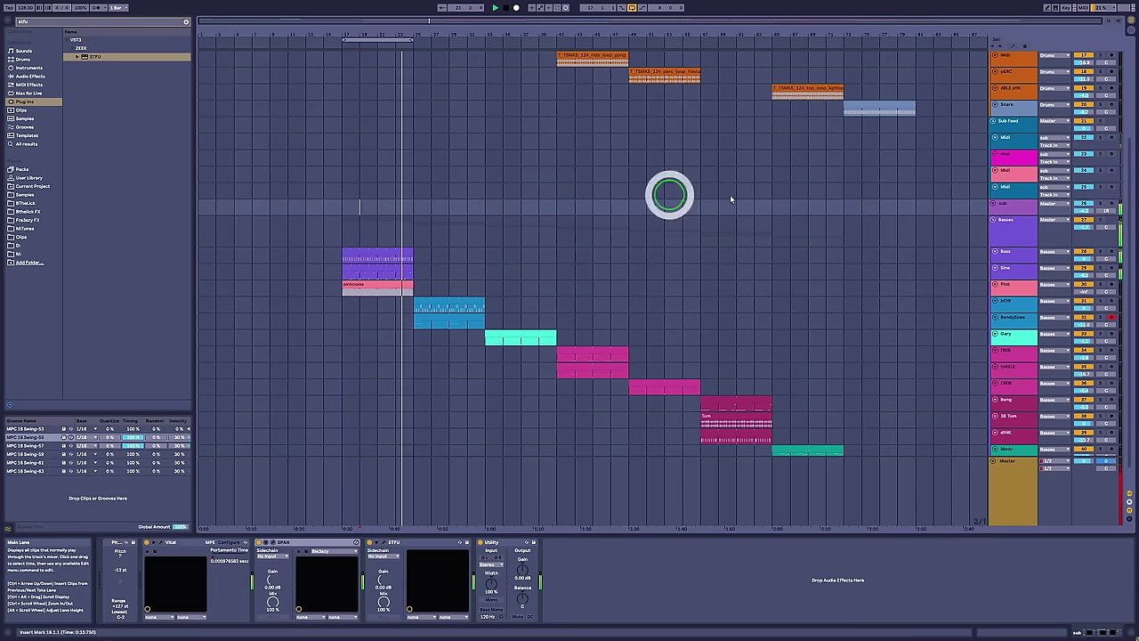
pyautogui.click(342, 446)
pyautogui.click(161, 542)
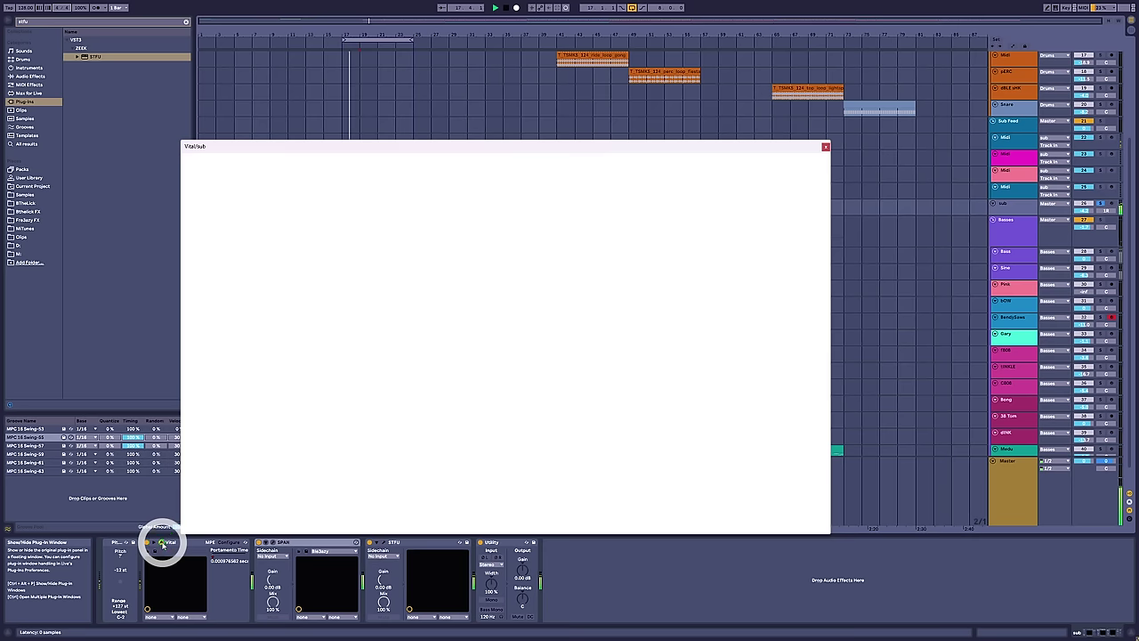
pyautogui.click(453, 236)
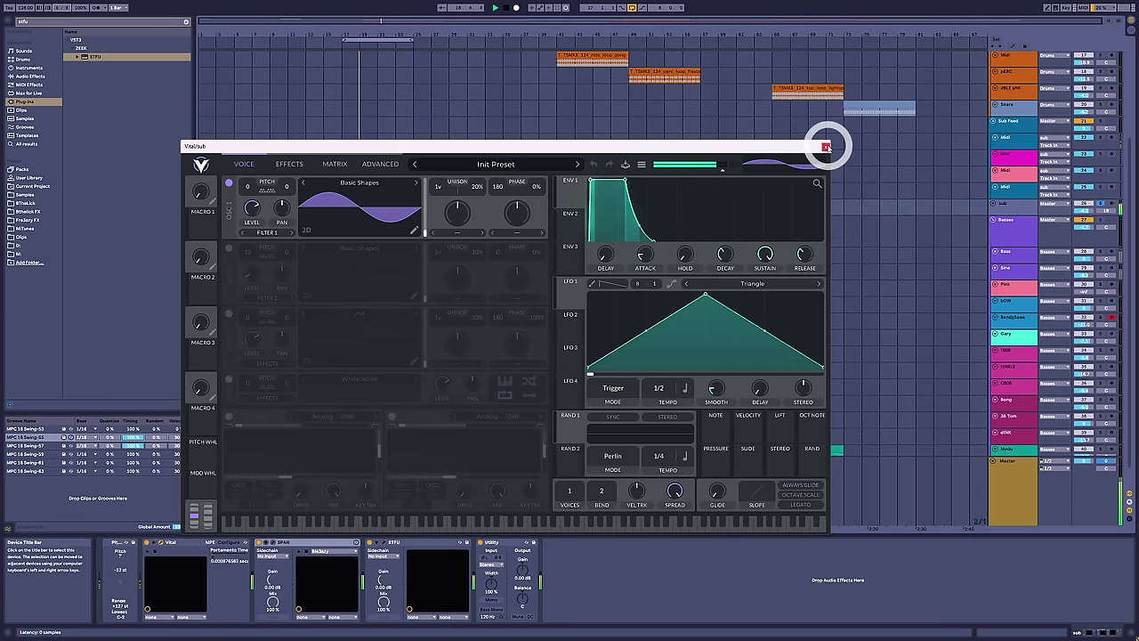
pyautogui.click(826, 147)
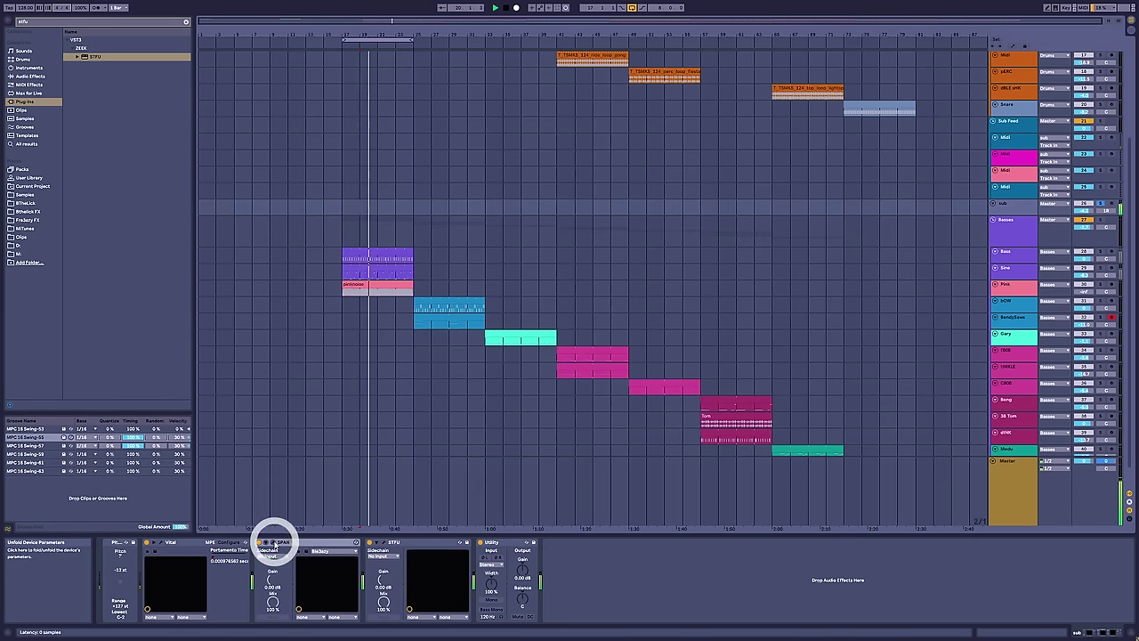
# Examine the soloed sub track's spectrum in SPAN and release the solo.
pyautogui.click(275, 542)
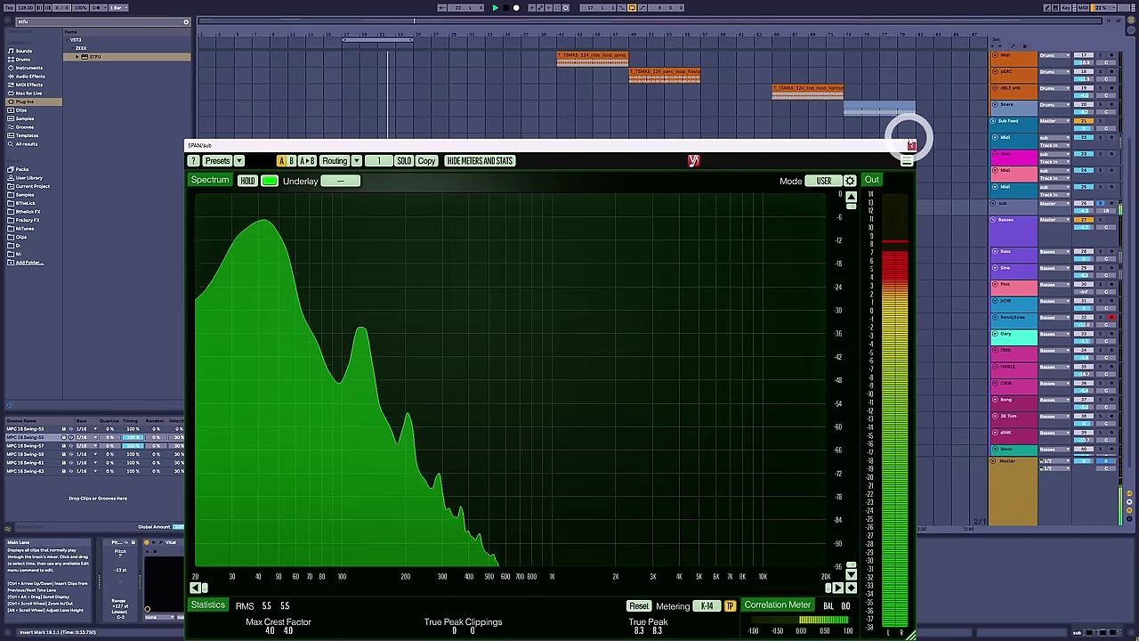
pyautogui.click(911, 144)
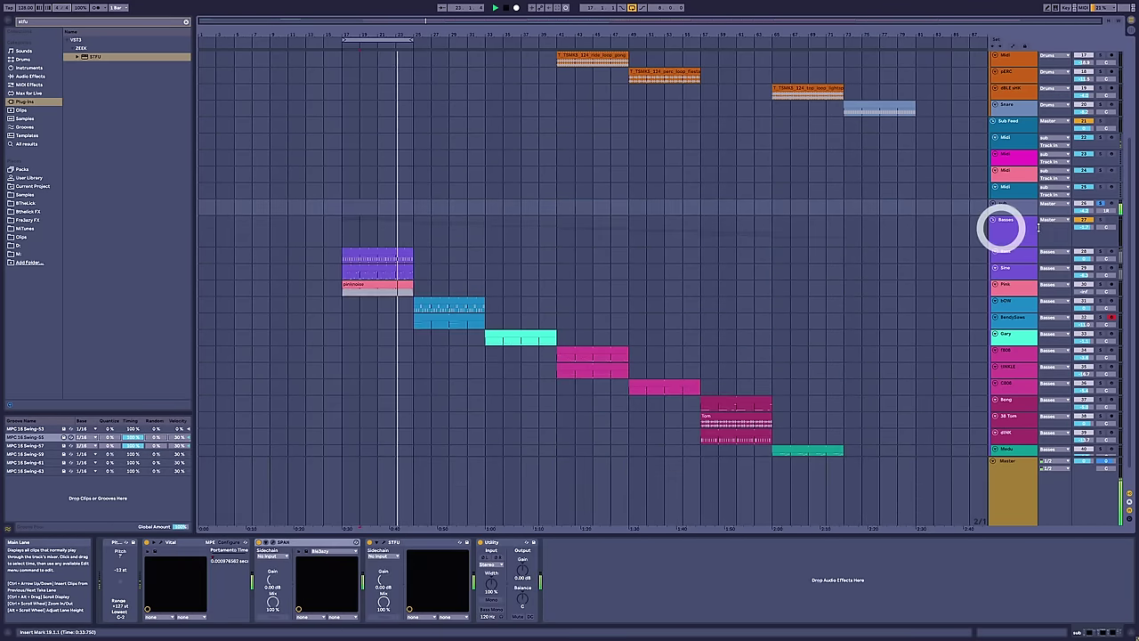
pyautogui.click(1101, 205)
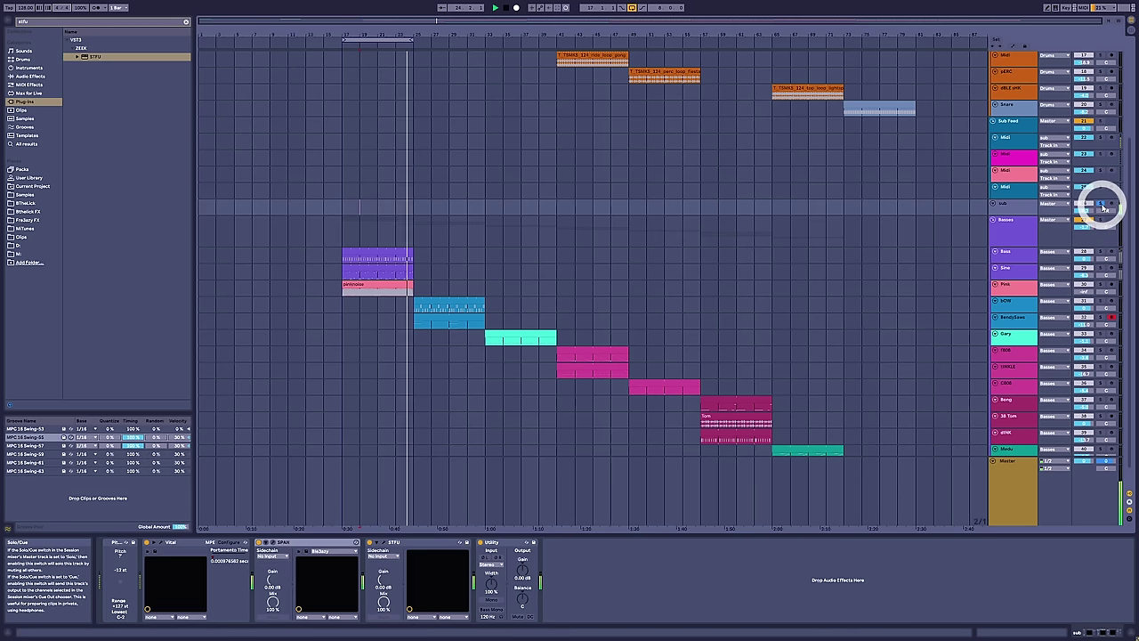
# Inspect the low-cut curve of the Bass track's EQ Eight in the enlarged frequency display.
pyautogui.click(1019, 235)
pyautogui.click(1017, 256)
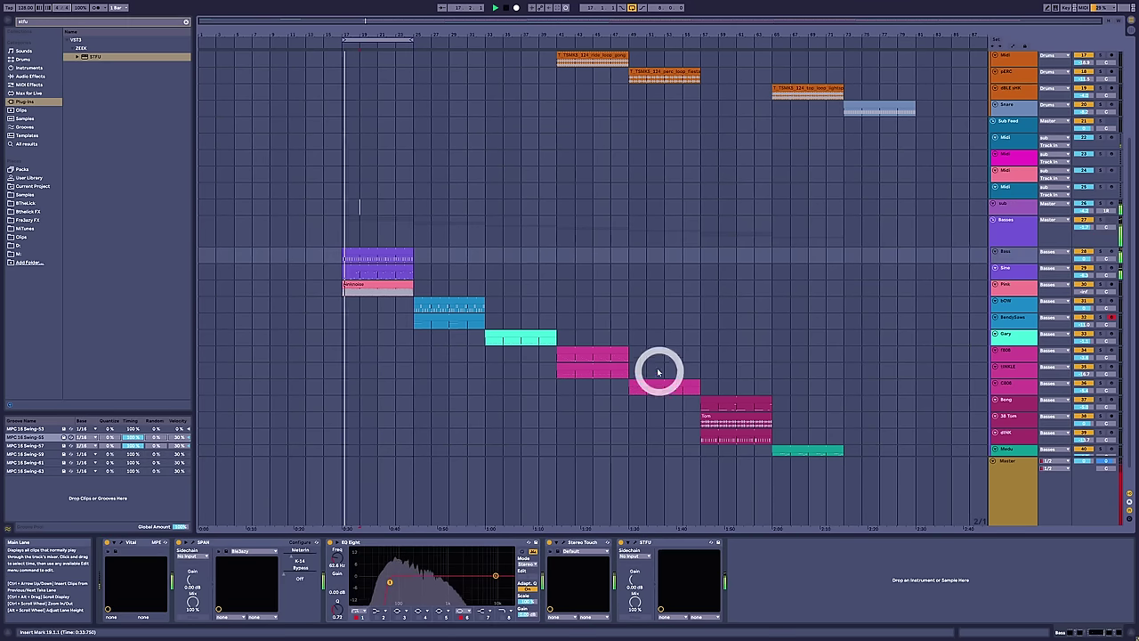
pyautogui.click(402, 557)
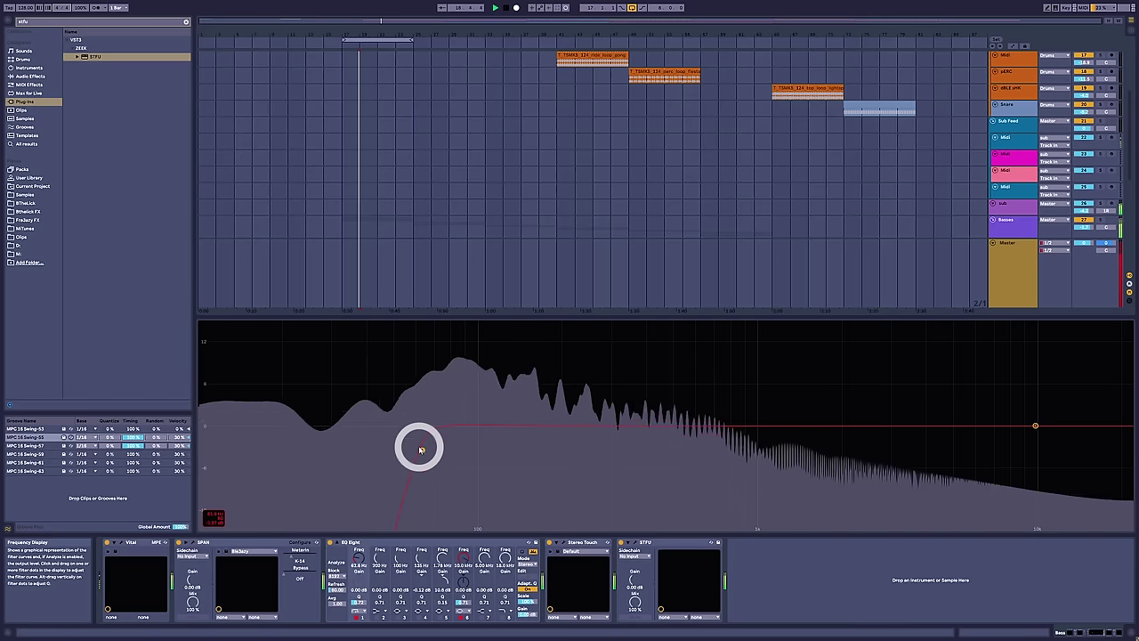
pyautogui.click(774, 375)
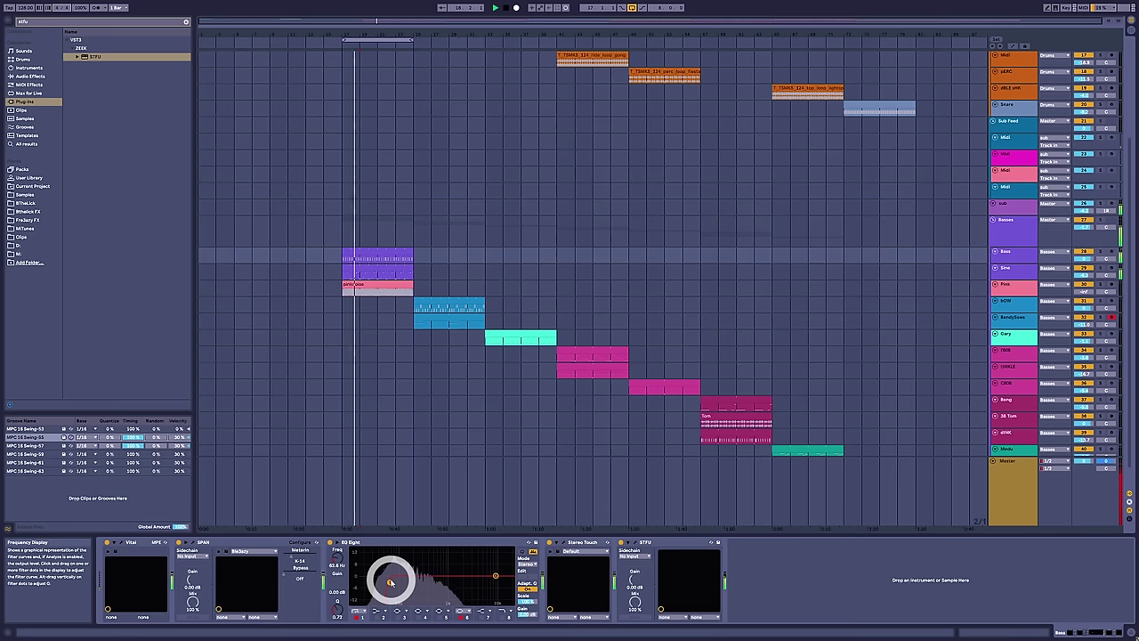
pyautogui.click(378, 481)
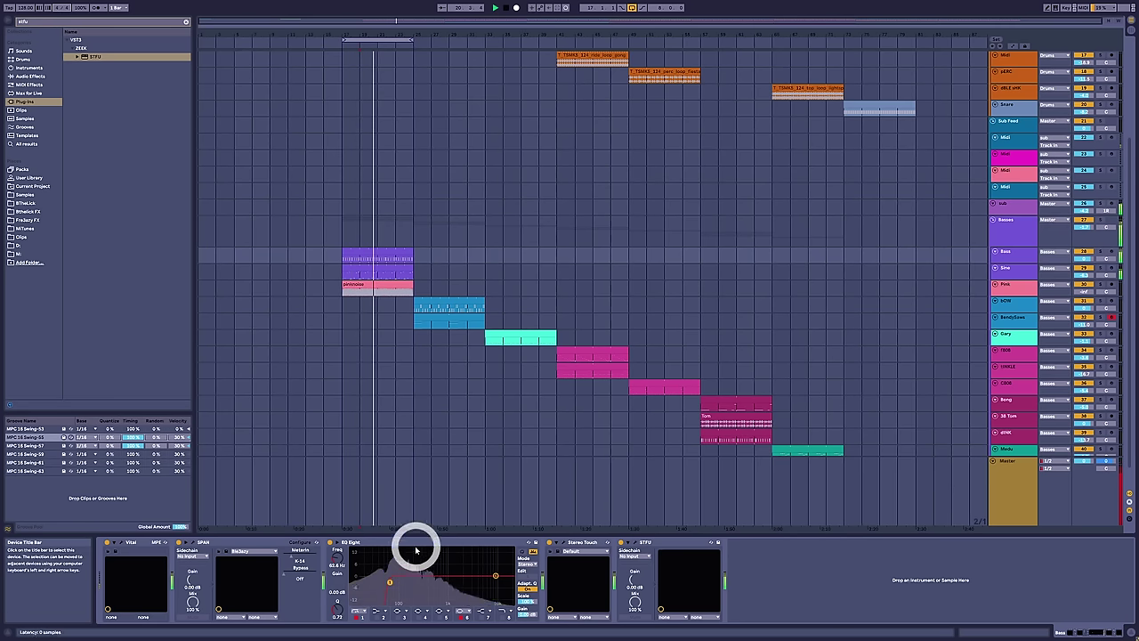
# Solo the Bass track to compare it by ear with the sub track.
pyautogui.click(1024, 255)
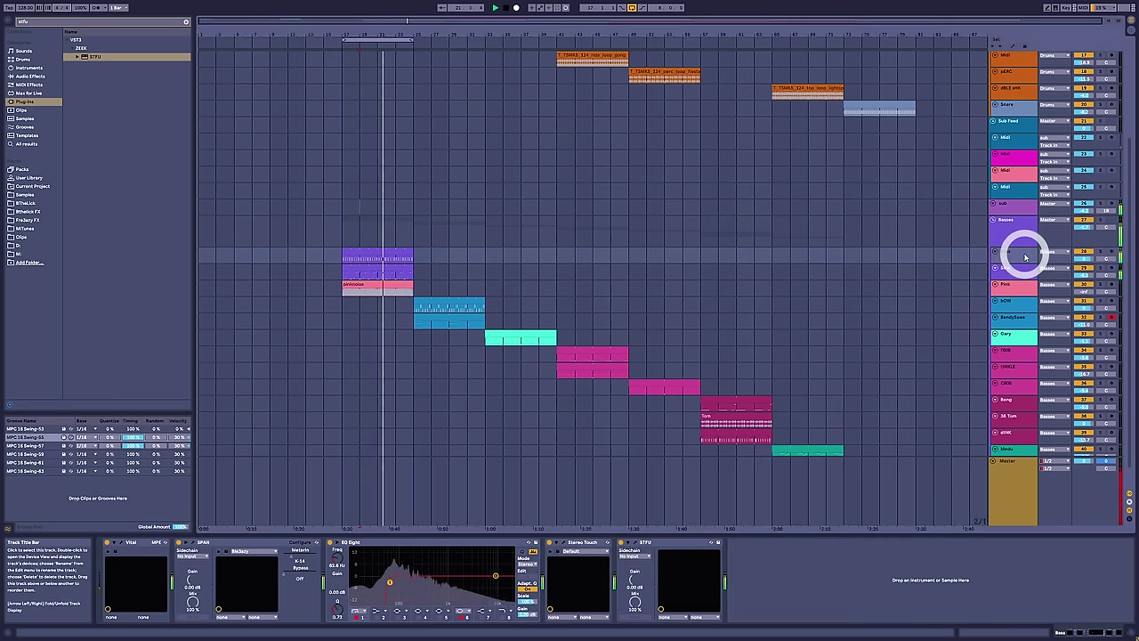
pyautogui.click(1018, 219)
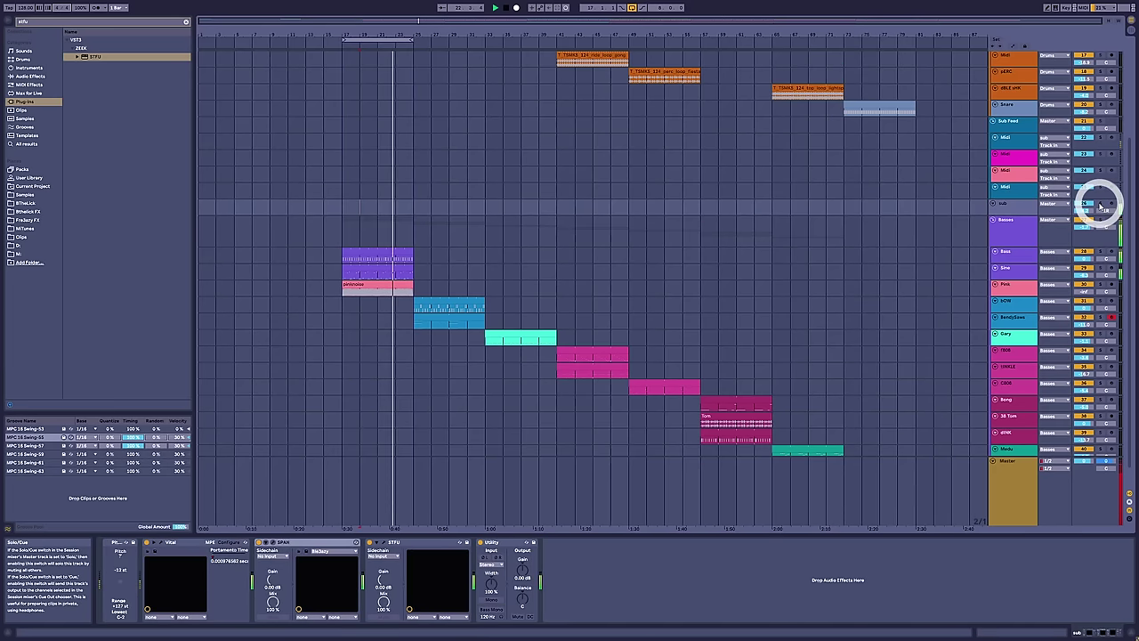
pyautogui.click(1100, 250)
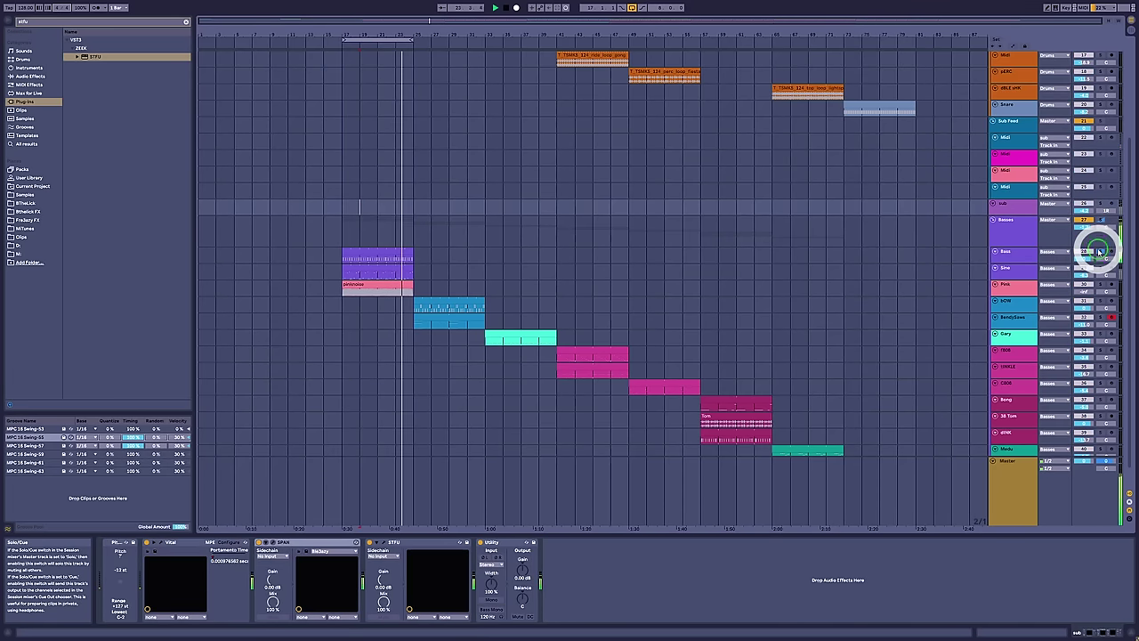
# Review the device chains of the Basses group, the Bass track and the sub track.
pyautogui.click(1016, 235)
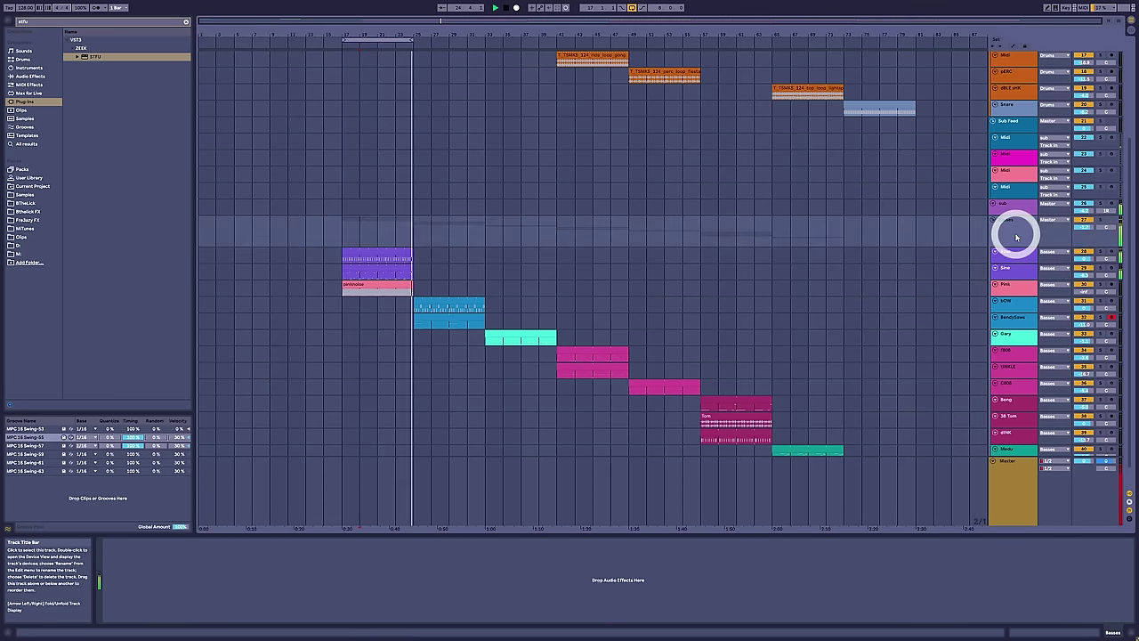
pyautogui.click(1018, 256)
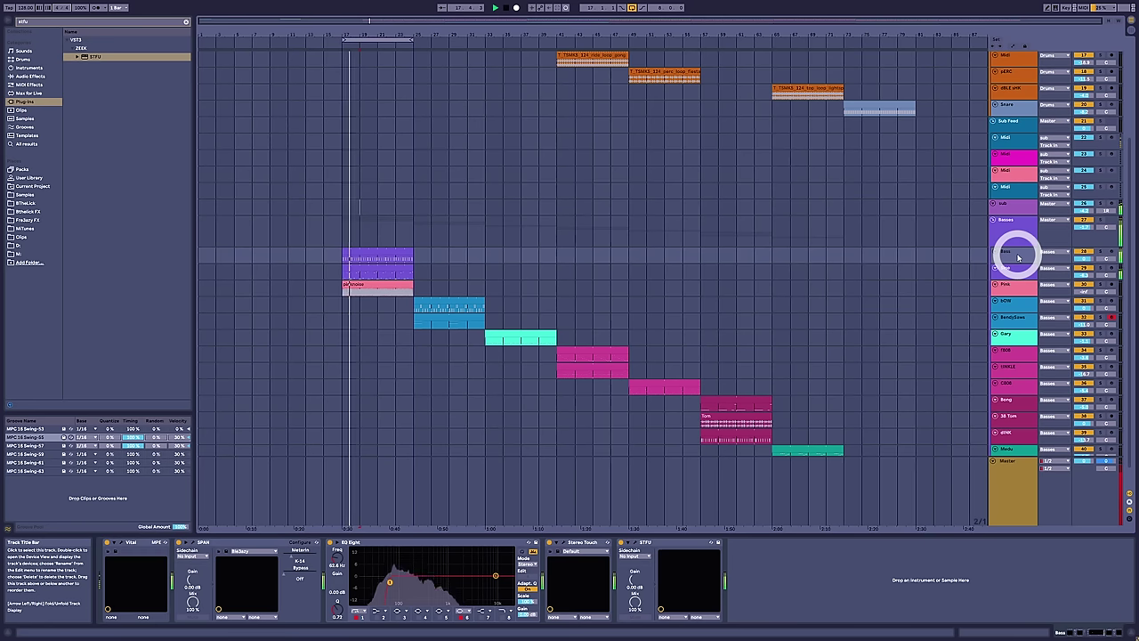
pyautogui.click(1005, 205)
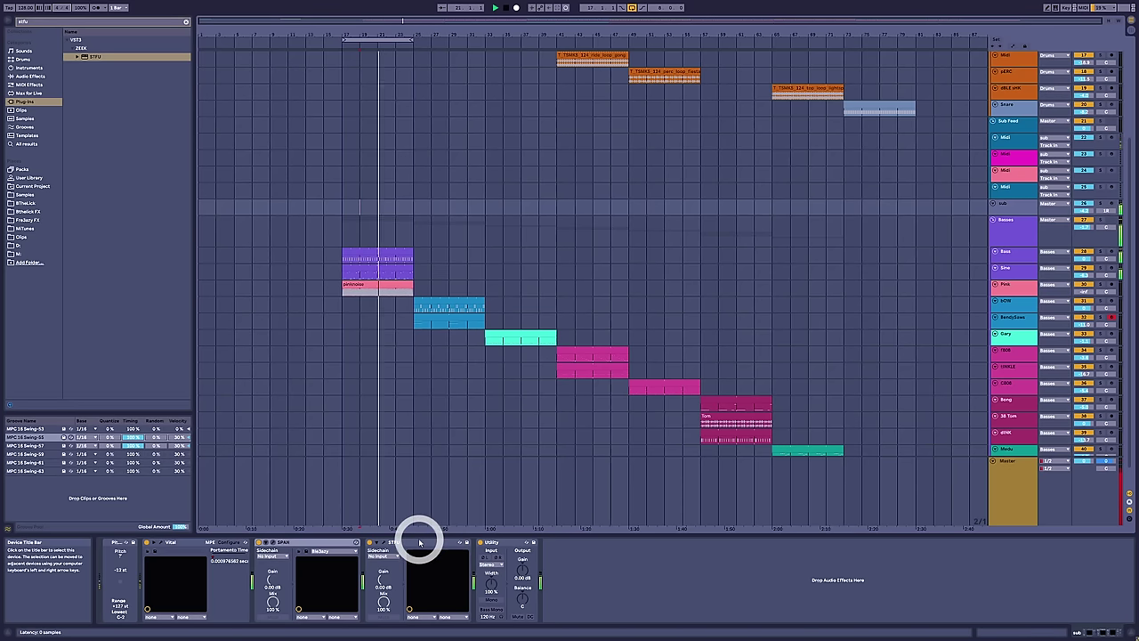
pyautogui.scroll(5, 955, 230)
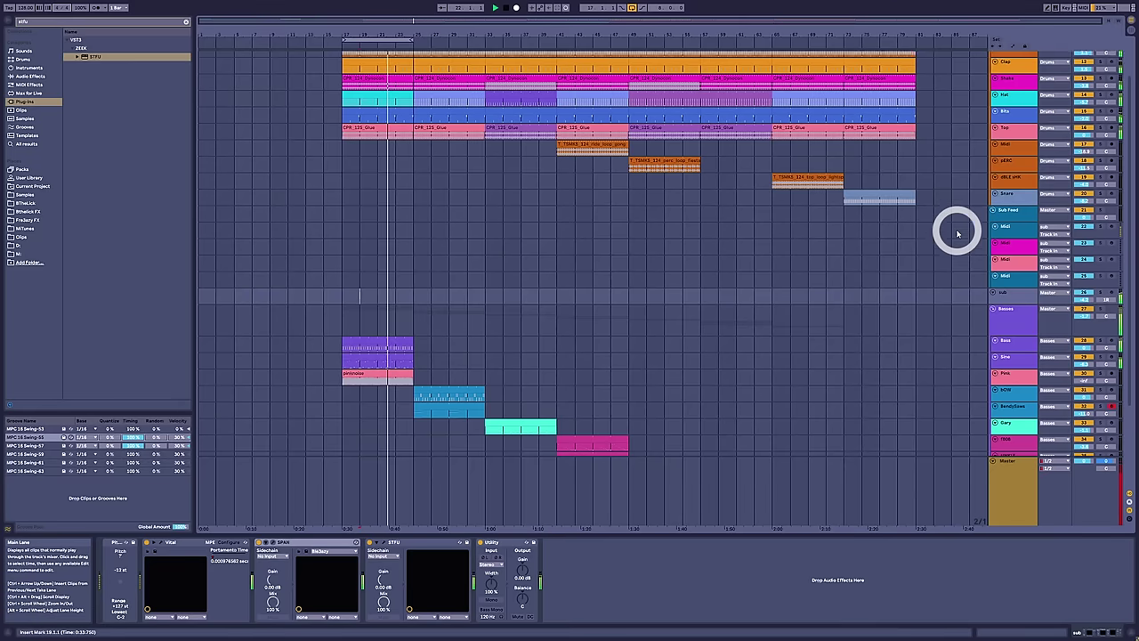
# Examine the Kick track's spectrum in SPAN and close the analyzer window.
pyautogui.click(1004, 113)
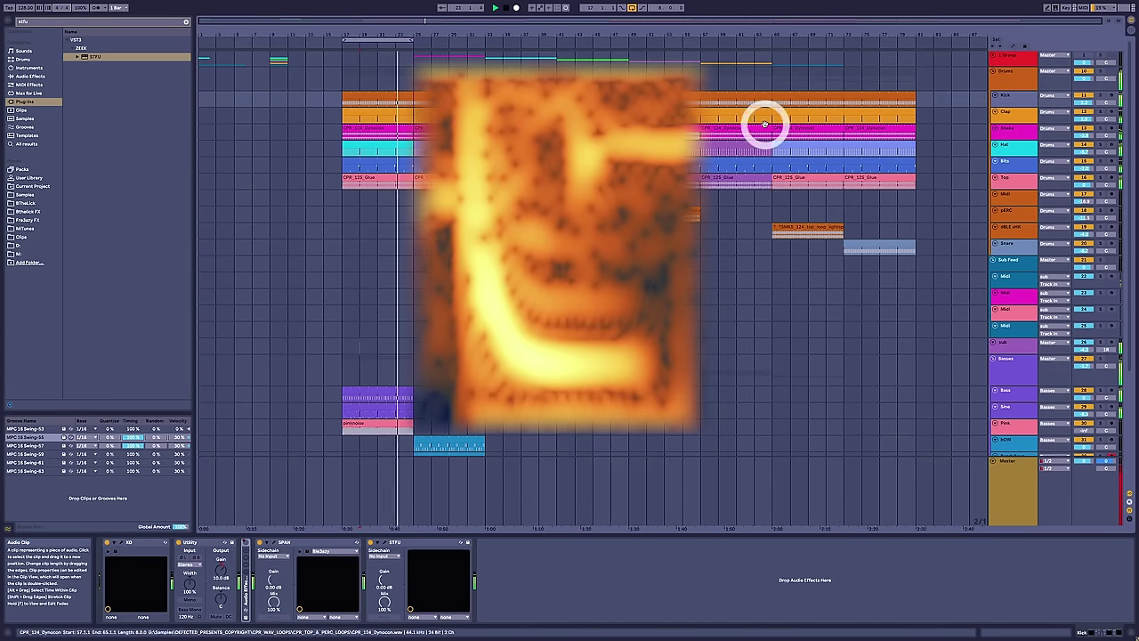
pyautogui.click(389, 97)
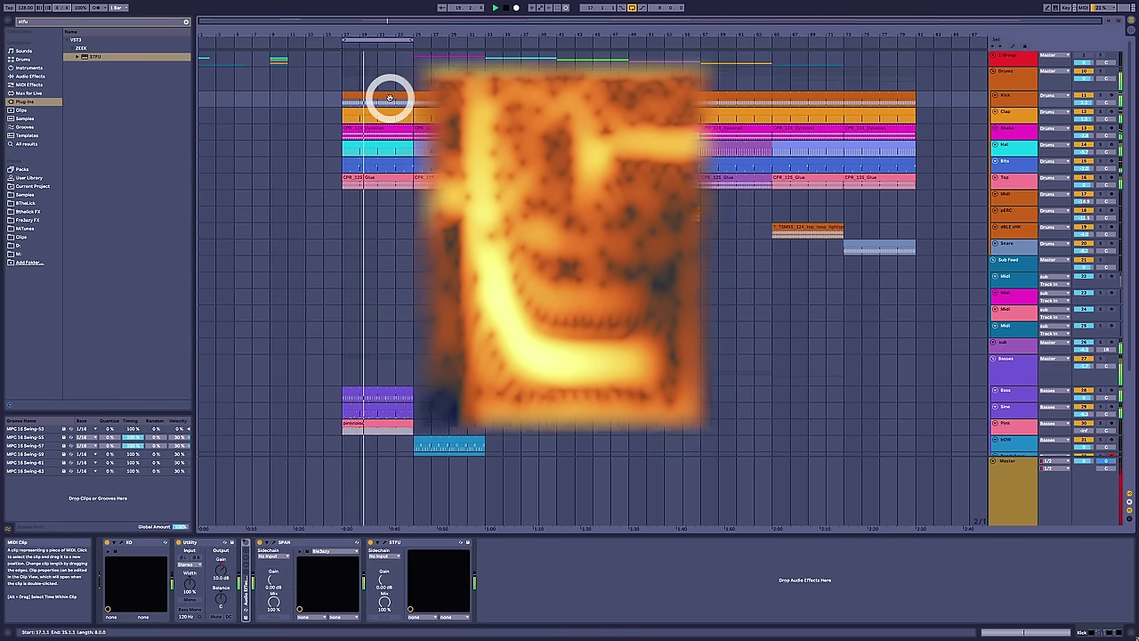
pyautogui.click(267, 540)
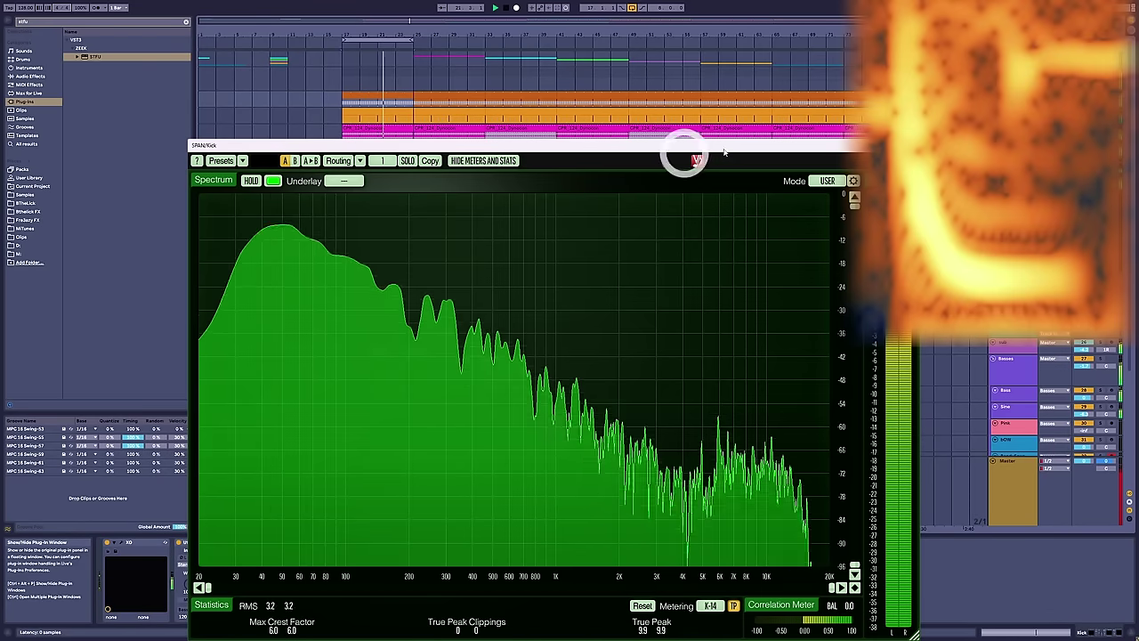
pyautogui.click(910, 141)
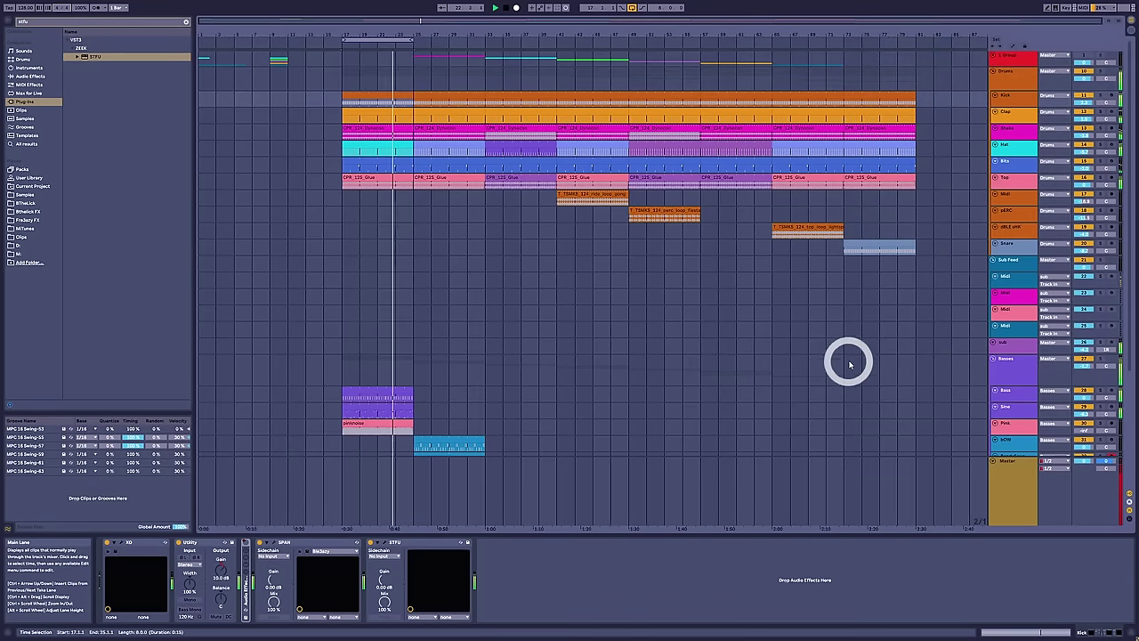
# Show the STFU envelopes of the sub and Bass tracks one above the other to compare their volume shapes.
pyautogui.scroll(-1, 849, 363)
pyautogui.click(1012, 315)
pyautogui.click(1011, 366)
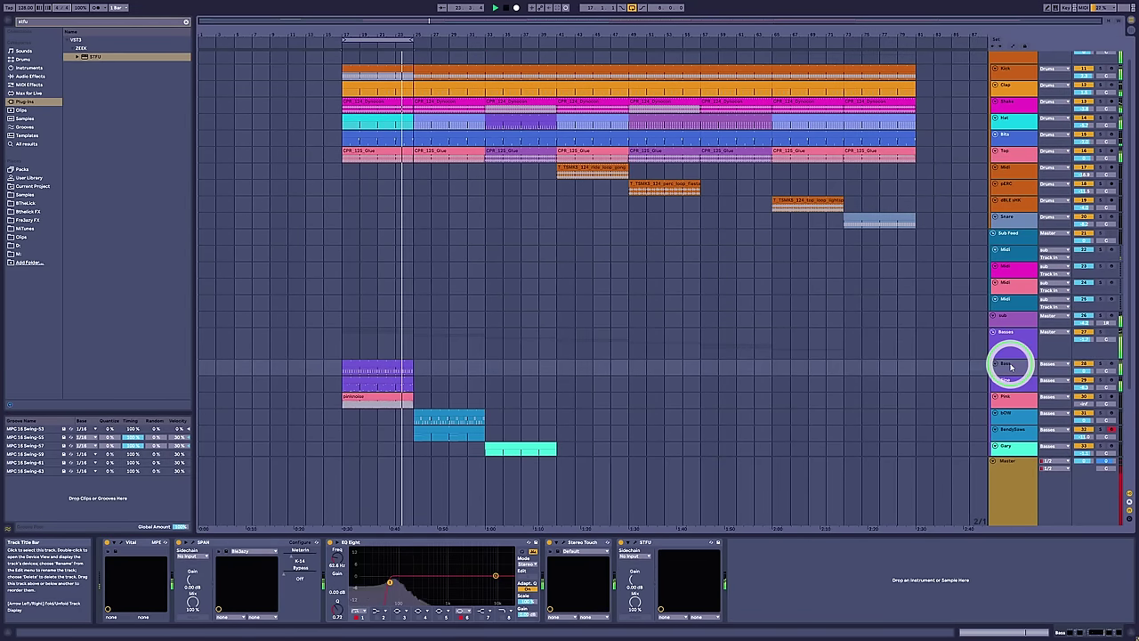
pyautogui.click(1014, 315)
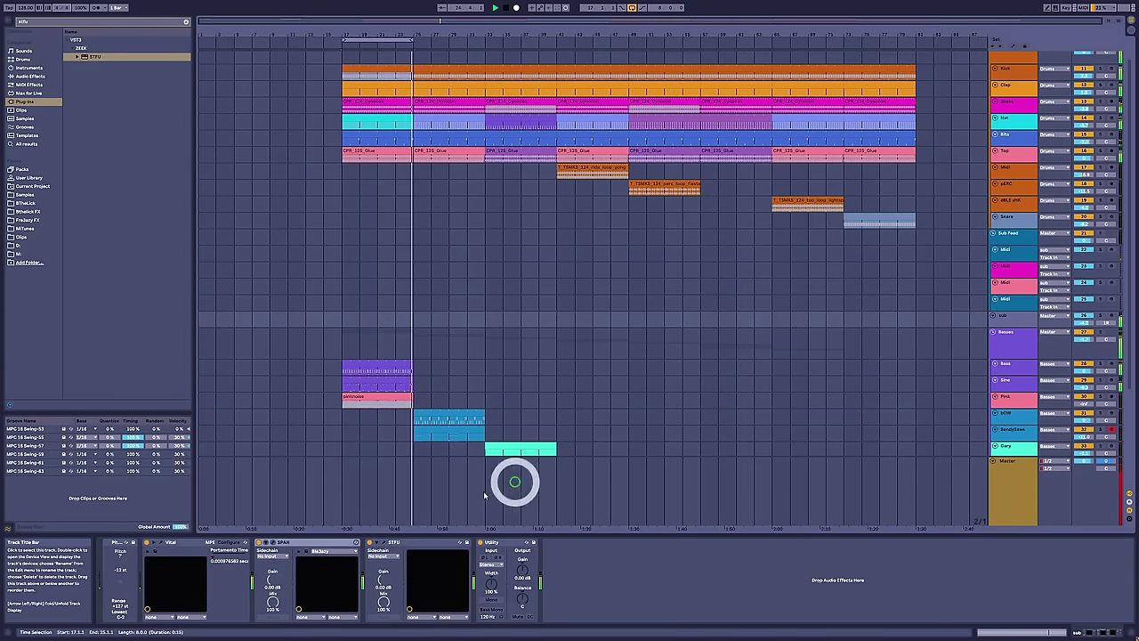
pyautogui.click(384, 543)
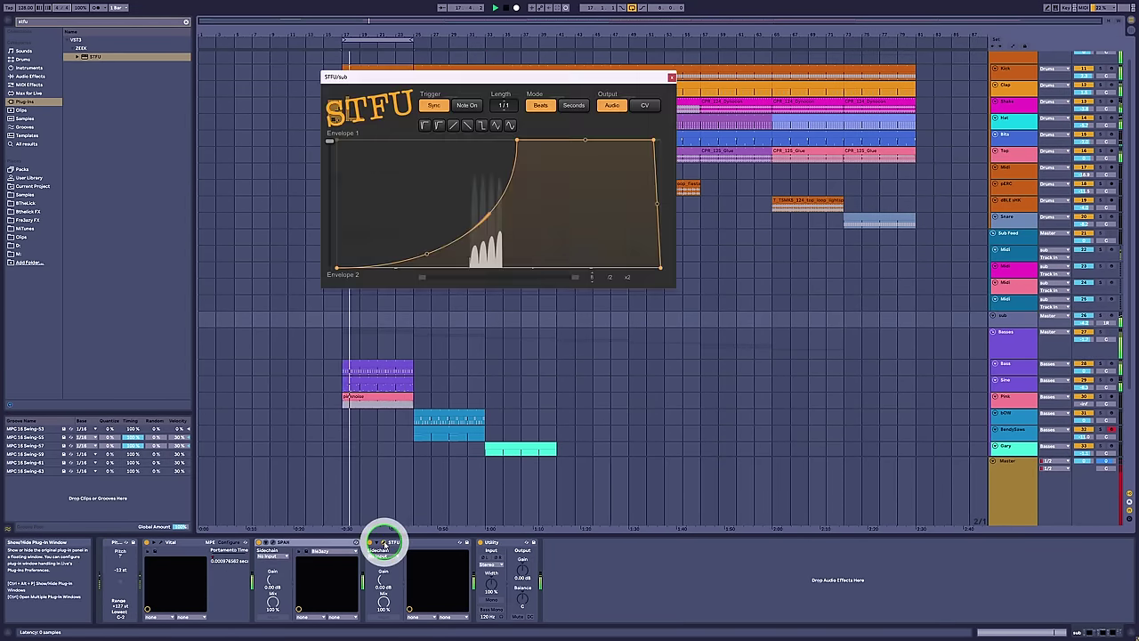
pyautogui.click(1012, 364)
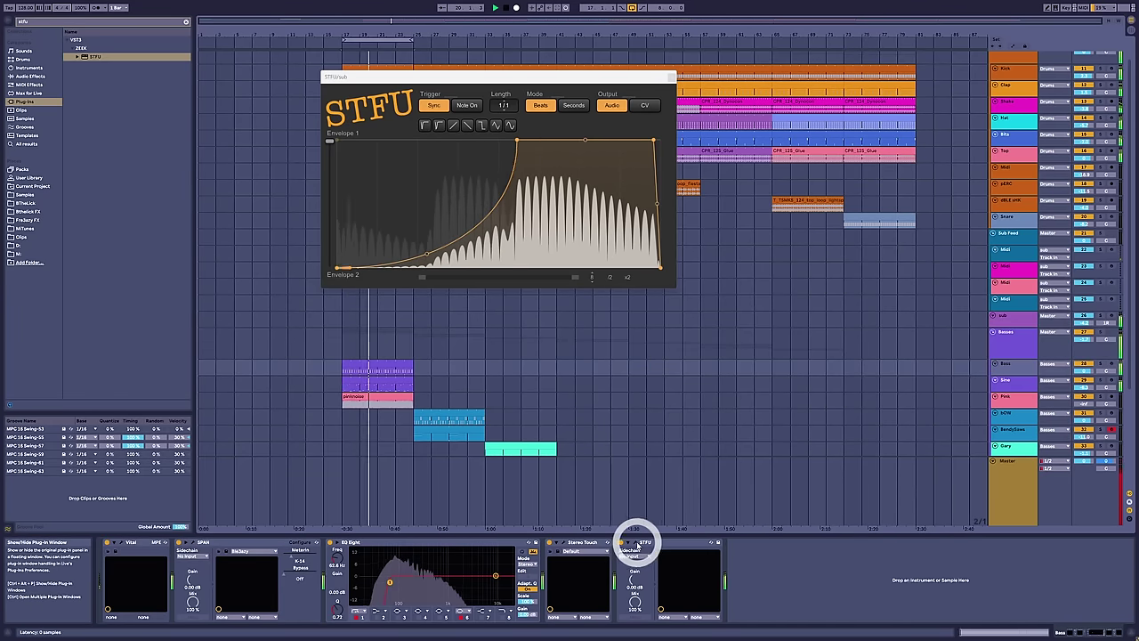
pyautogui.click(637, 542)
pyautogui.moveTo(505, 312); pyautogui.dragTo(503, 310)
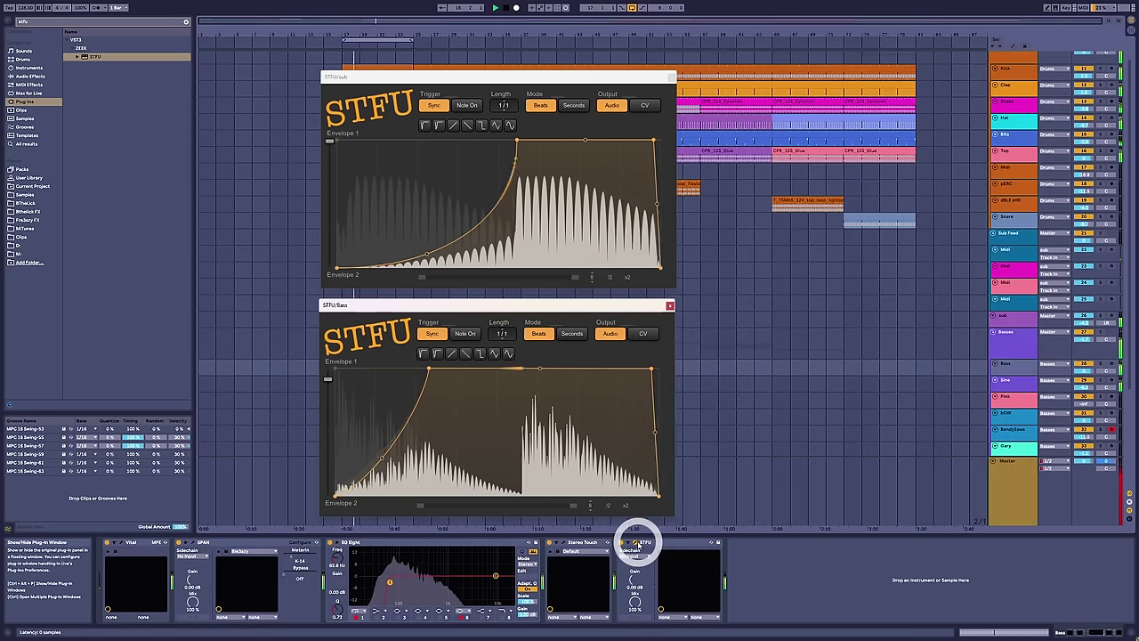
# Close the Bass track's STFU window and arrange the Kick track's STFU above the sub's to compare the two.
pyautogui.click(633, 544)
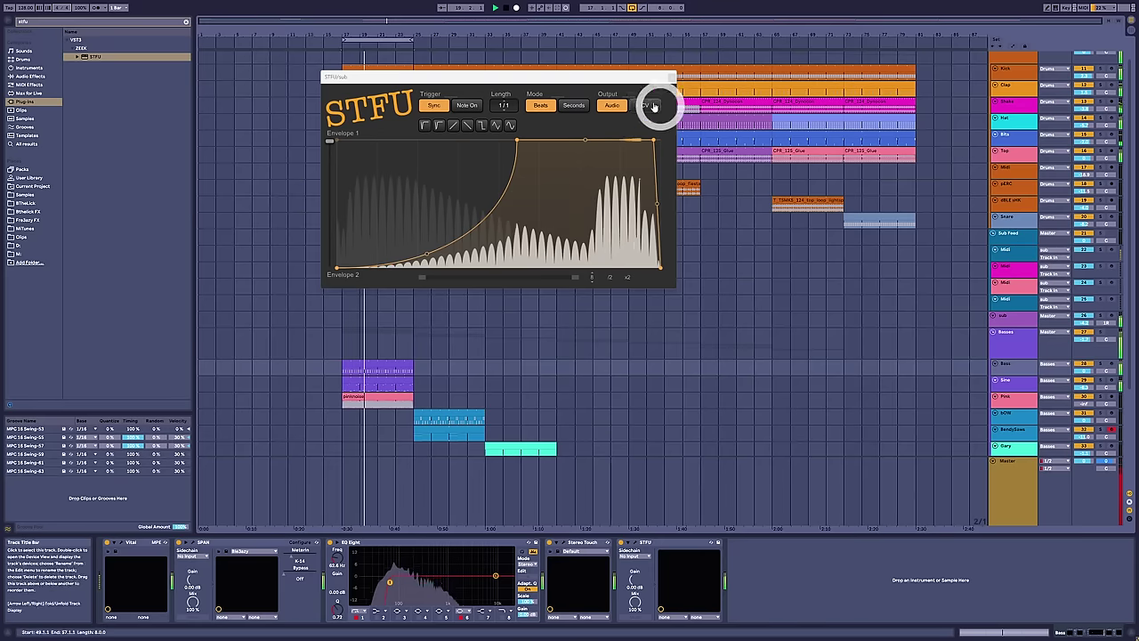
pyautogui.moveTo(620, 79); pyautogui.dragTo(629, 307)
pyautogui.scroll(2, 985, 237)
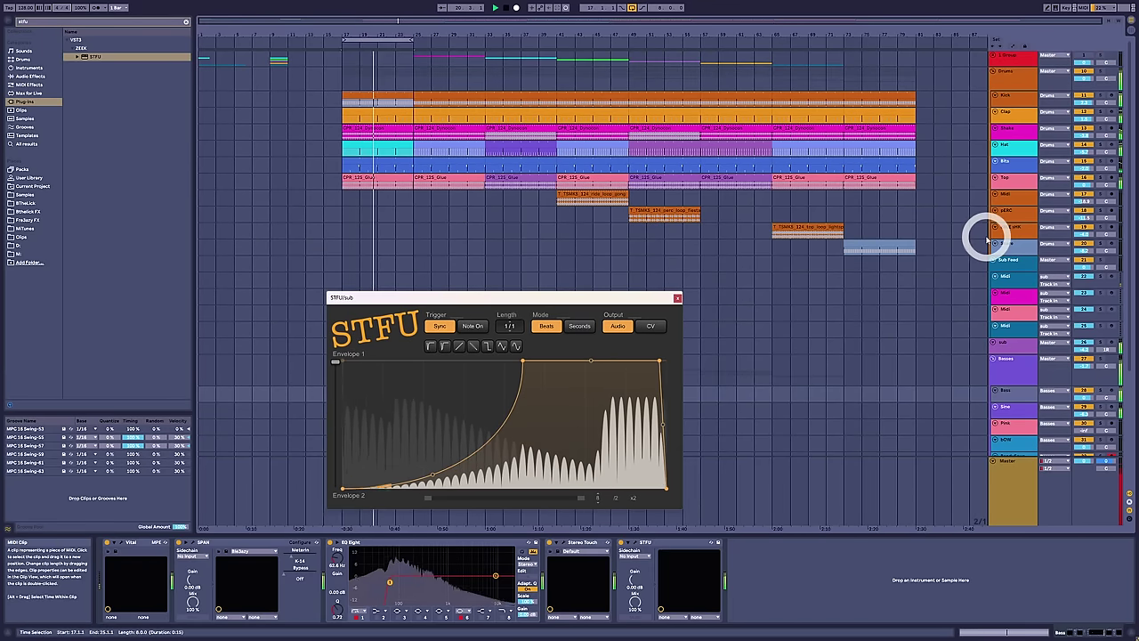
pyautogui.click(1007, 97)
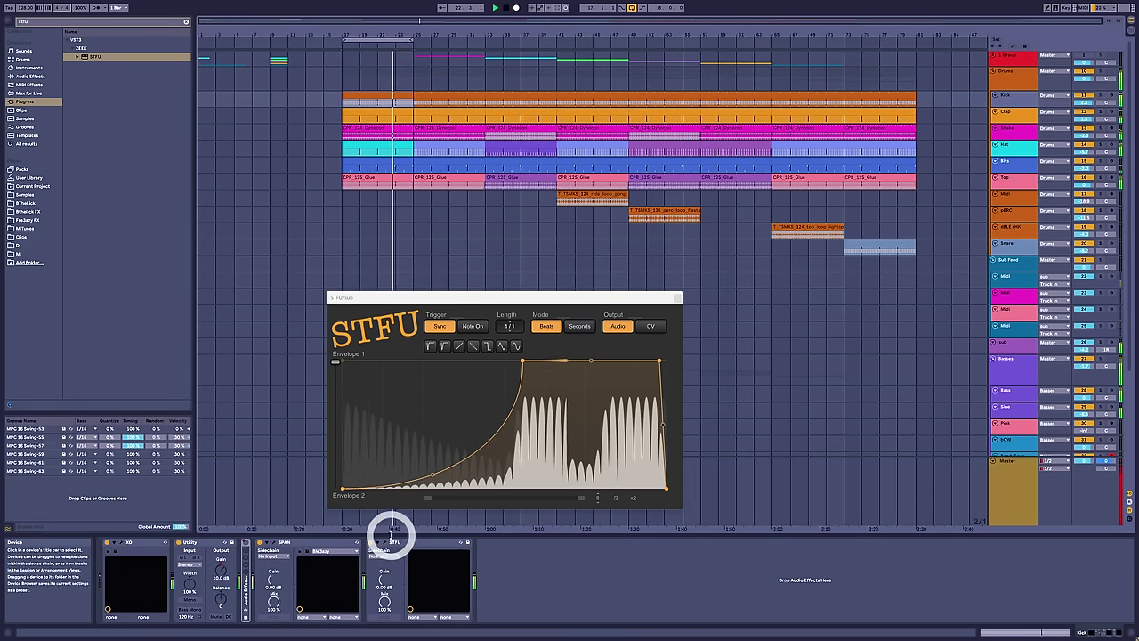
pyautogui.click(383, 540)
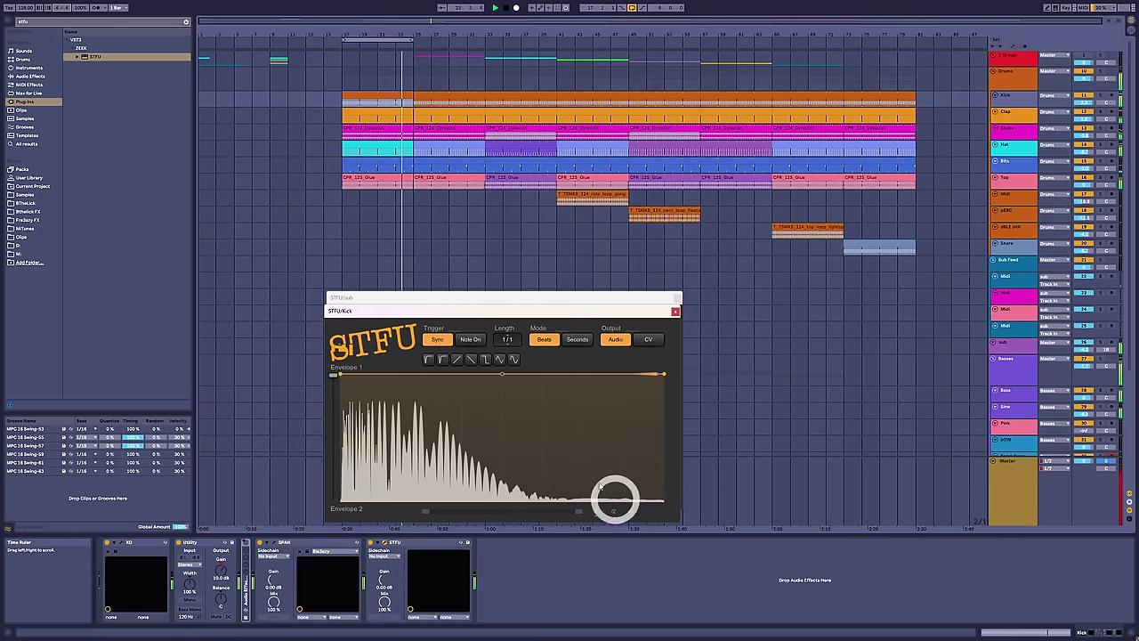
pyautogui.moveTo(526, 305); pyautogui.dragTo(531, 33)
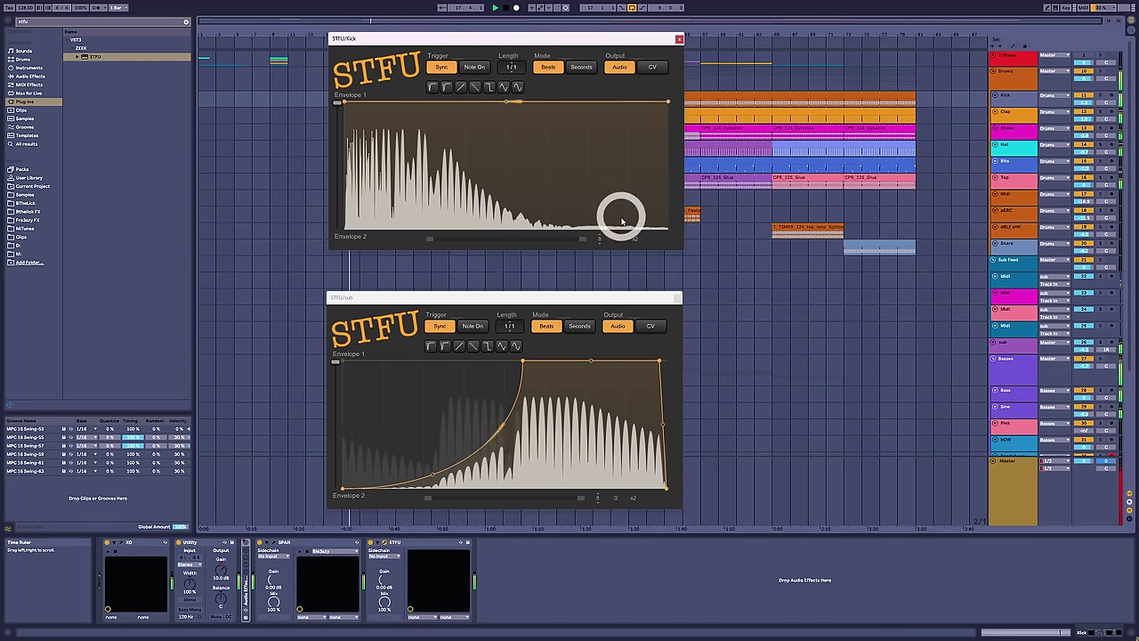
# Shape the Kick's STFU envelope to reach silence where the sub's envelope peaks, trying a straight decay and a steep late cut.
pyautogui.moveTo(669, 105); pyautogui.dragTo(526, 252)
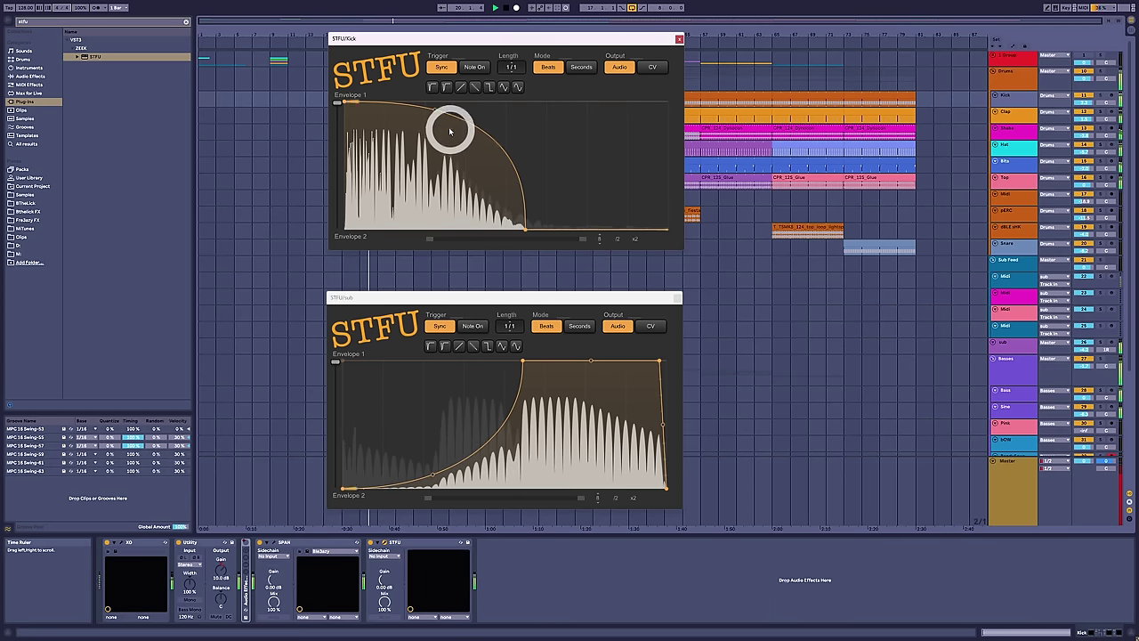
pyautogui.click(475, 87)
pyautogui.moveTo(437, 163); pyautogui.dragTo(421, 163)
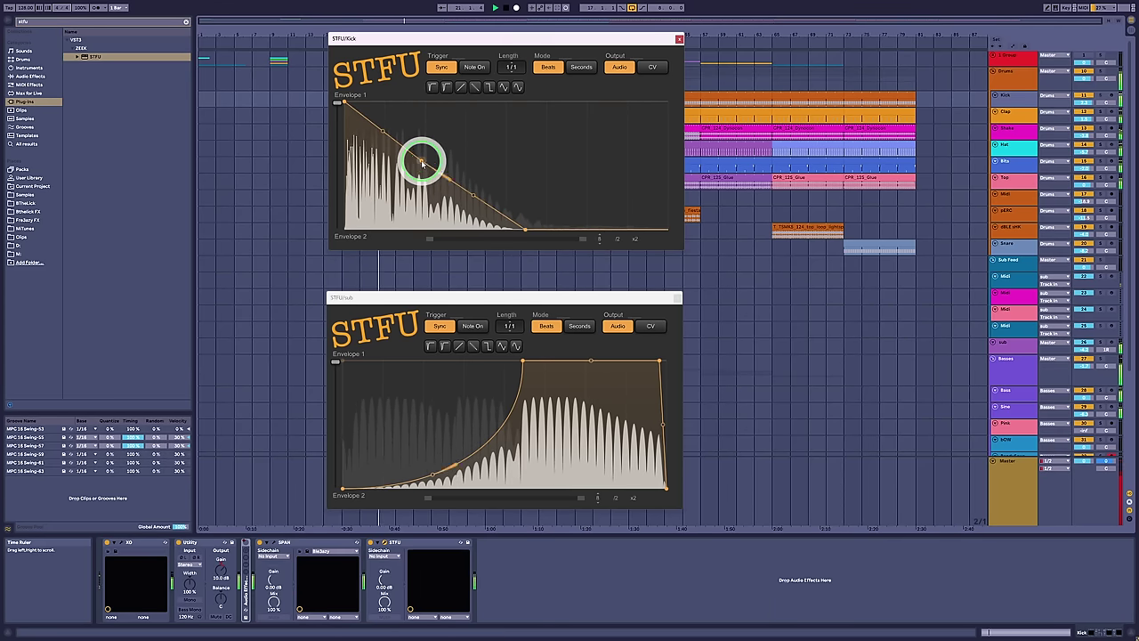
pyautogui.click(503, 87)
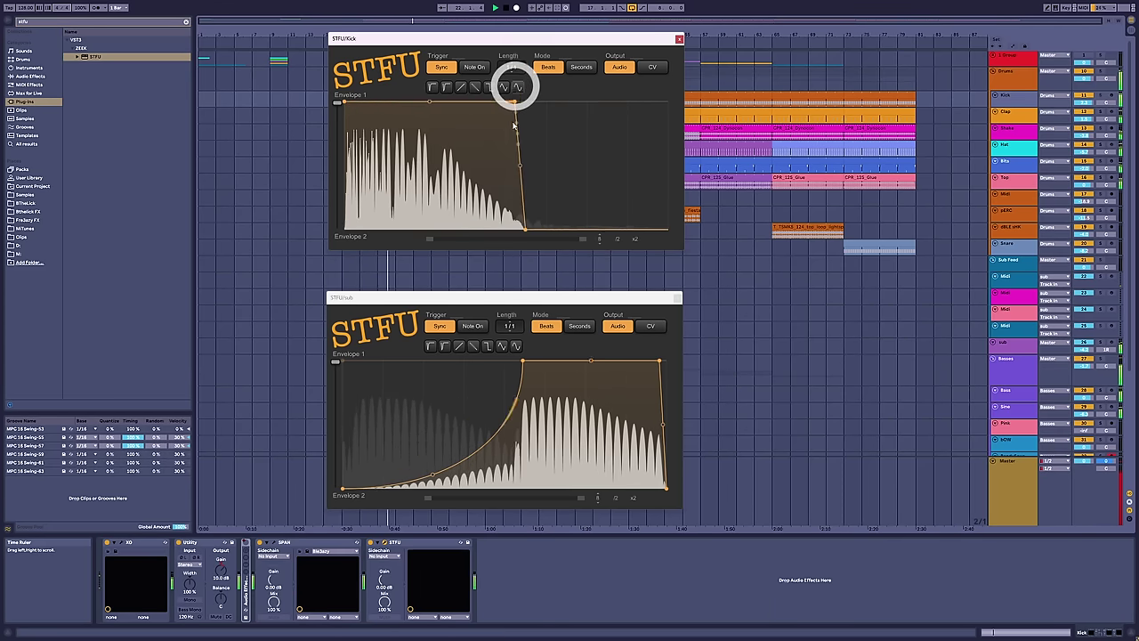
# Remove the breakpoint before the steep drop in the Kick's STFU envelope and adjust the bend of the remaining decay.
pyautogui.click(525, 363)
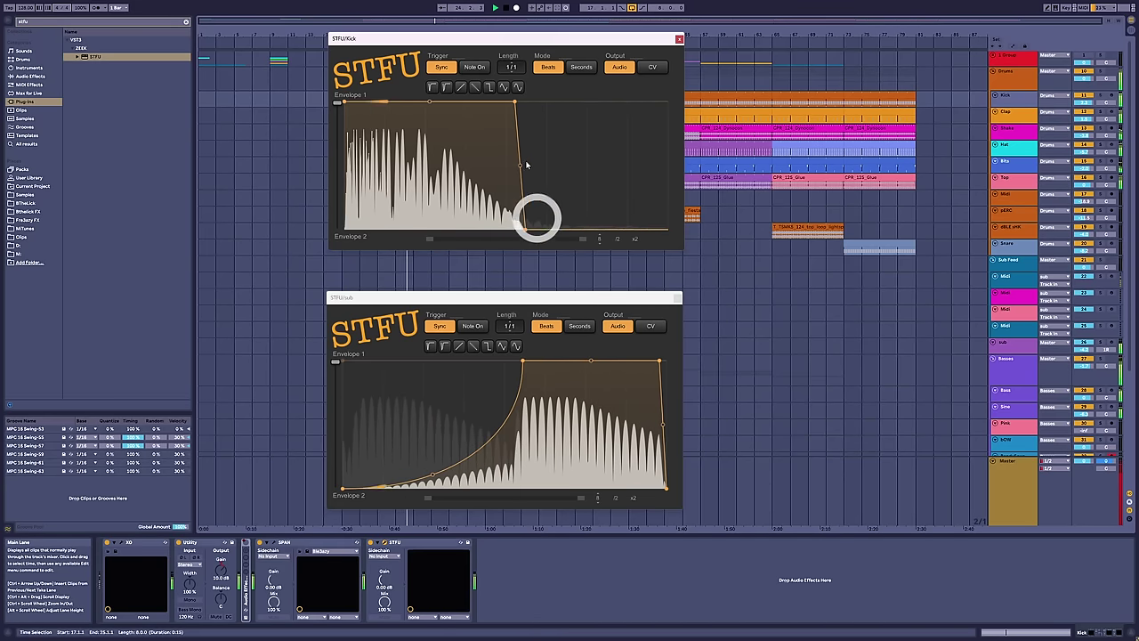
pyautogui.doubleClick(516, 103)
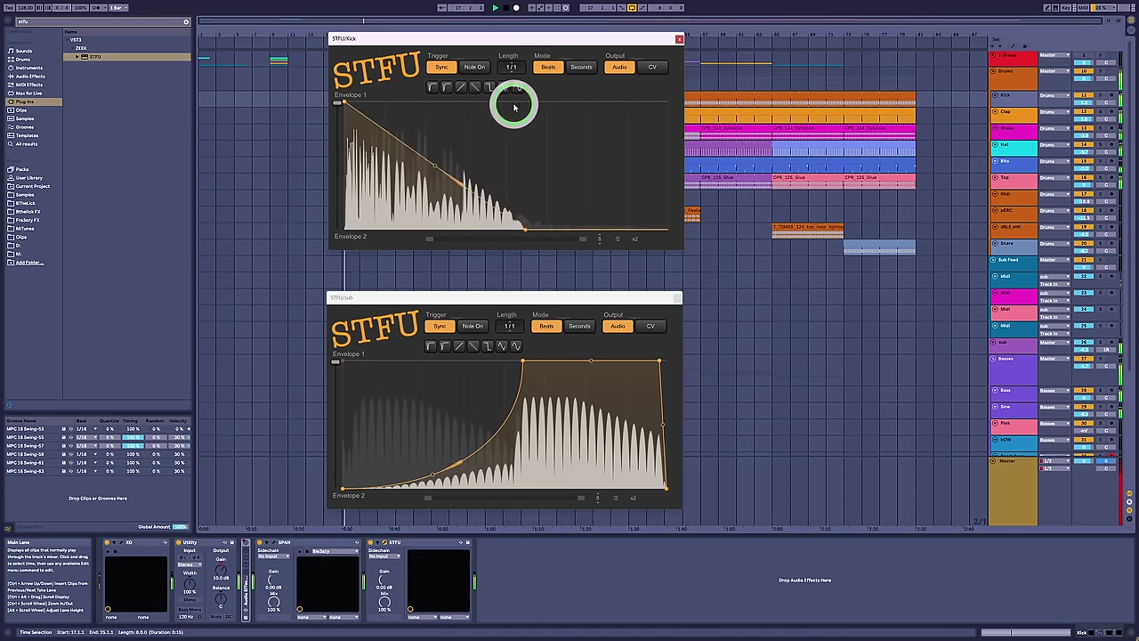
pyautogui.moveTo(421, 178); pyautogui.dragTo(435, 160)
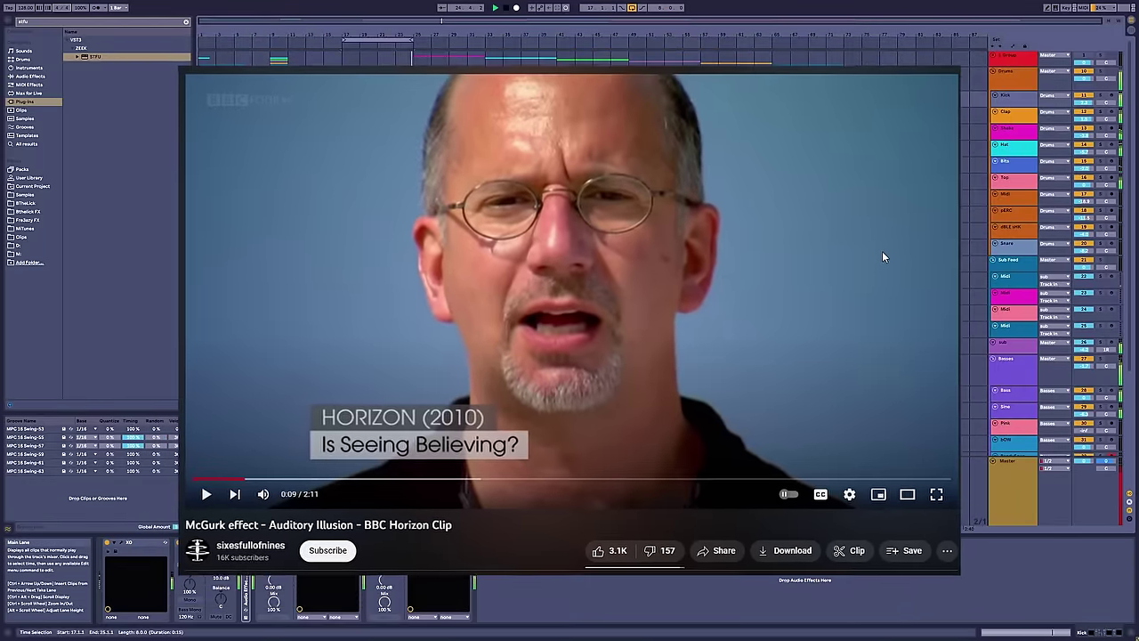
# Enable EQ Three on the Master track to hear only the low band of the mix.
pyautogui.click(978, 348)
pyautogui.scroll(-2, 984, 360)
pyautogui.scroll(-2, 982, 382)
pyautogui.click(1017, 501)
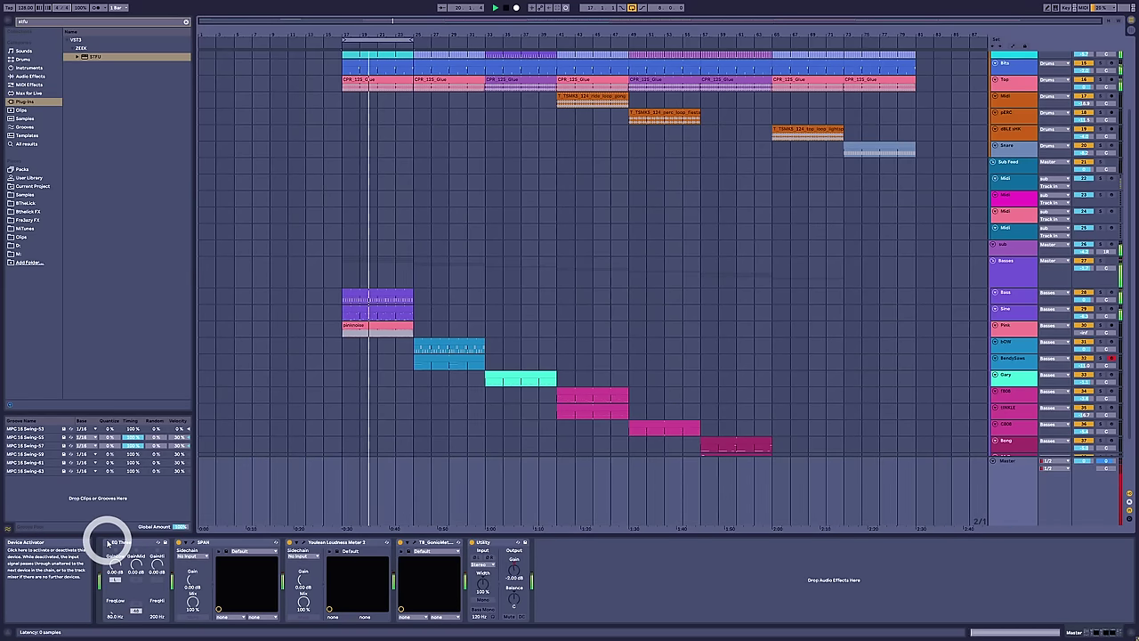
pyautogui.click(108, 542)
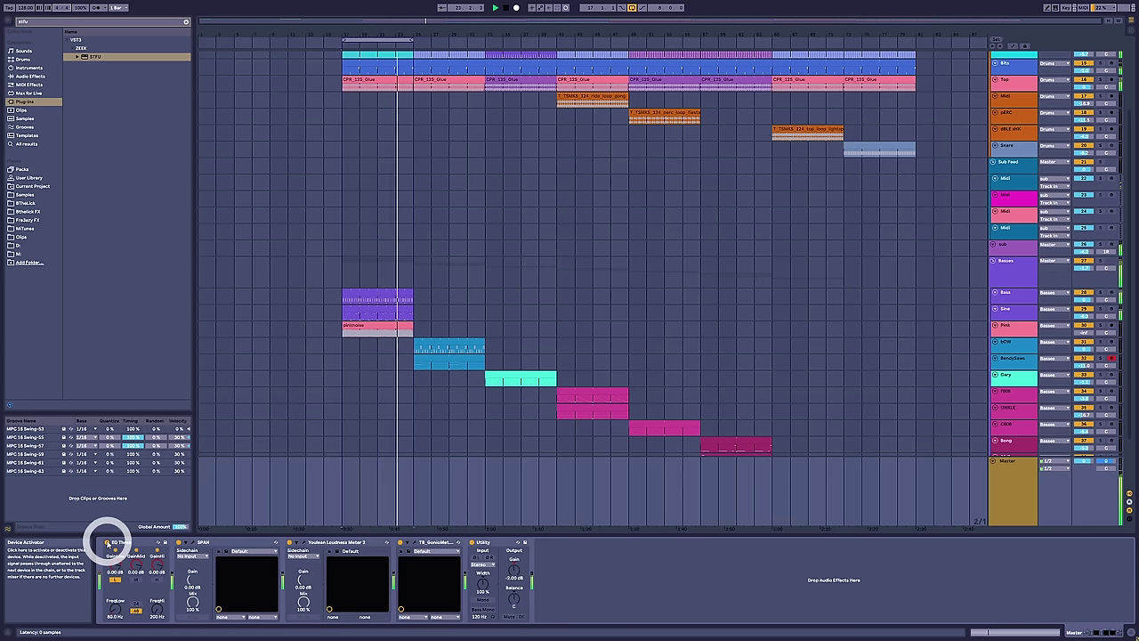
# Bring the sub track's STFU envelope depth down to its minimum to hear the sub without ducking.
pyautogui.click(1003, 245)
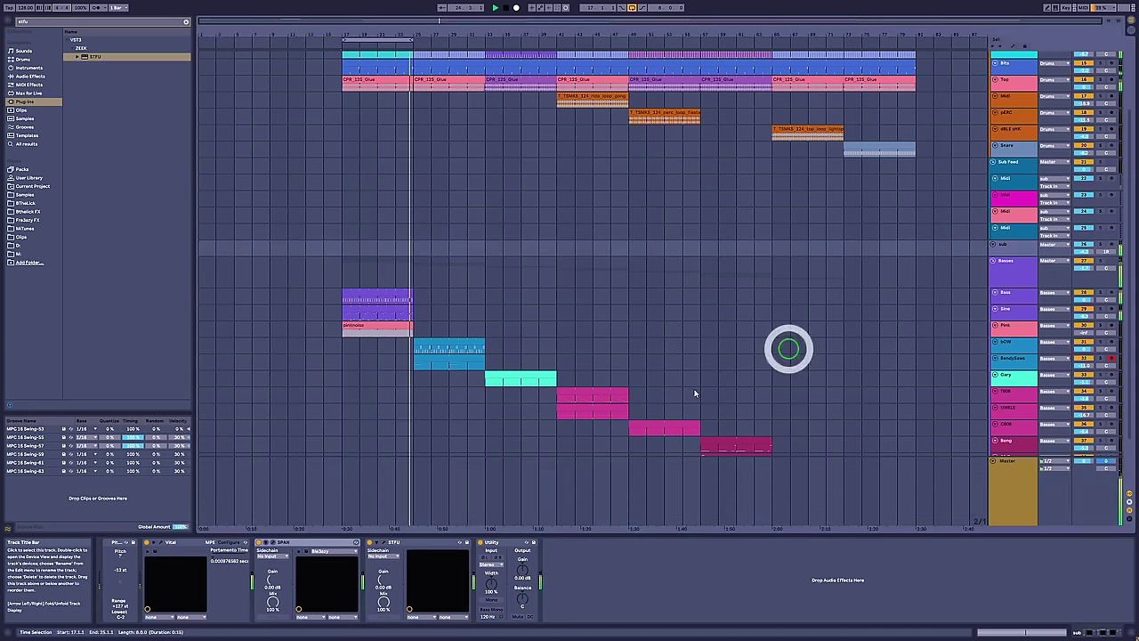
pyautogui.click(384, 544)
pyautogui.moveTo(339, 363); pyautogui.dragTo(336, 524)
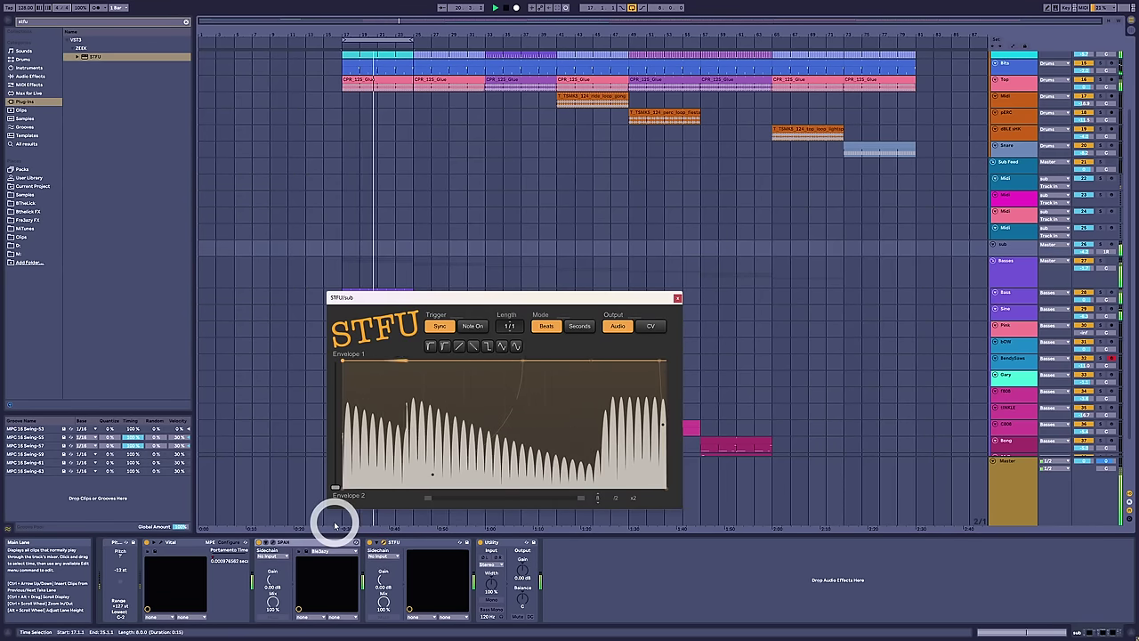
# Bring the Bass track's STFU envelope depth down to its minimum to hear the bass without ducking.
pyautogui.click(1021, 296)
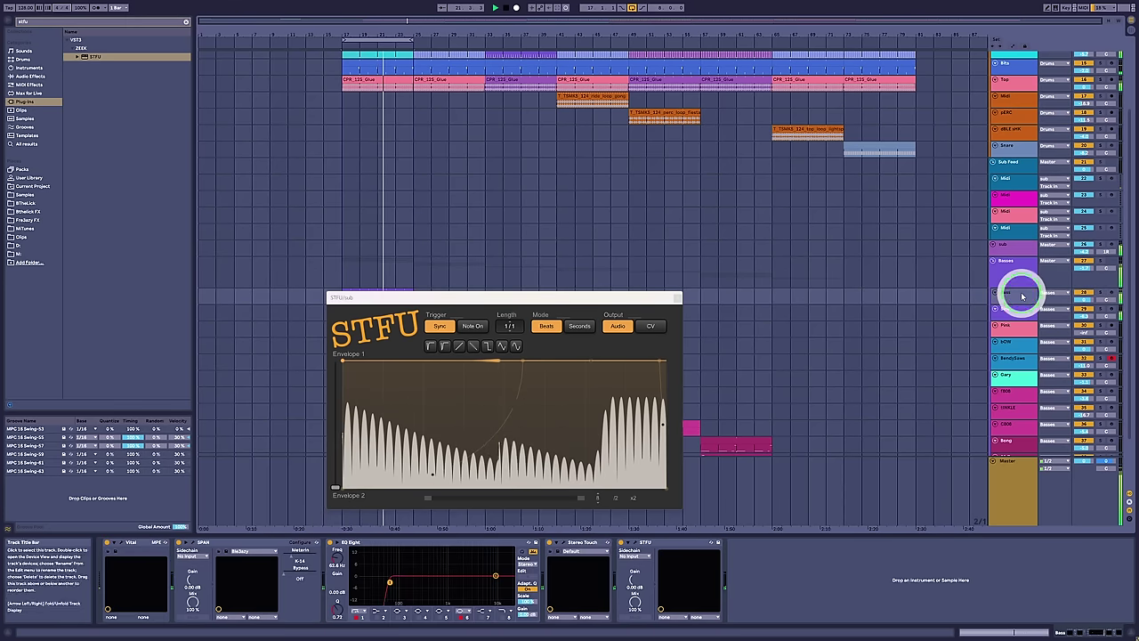
pyautogui.click(634, 542)
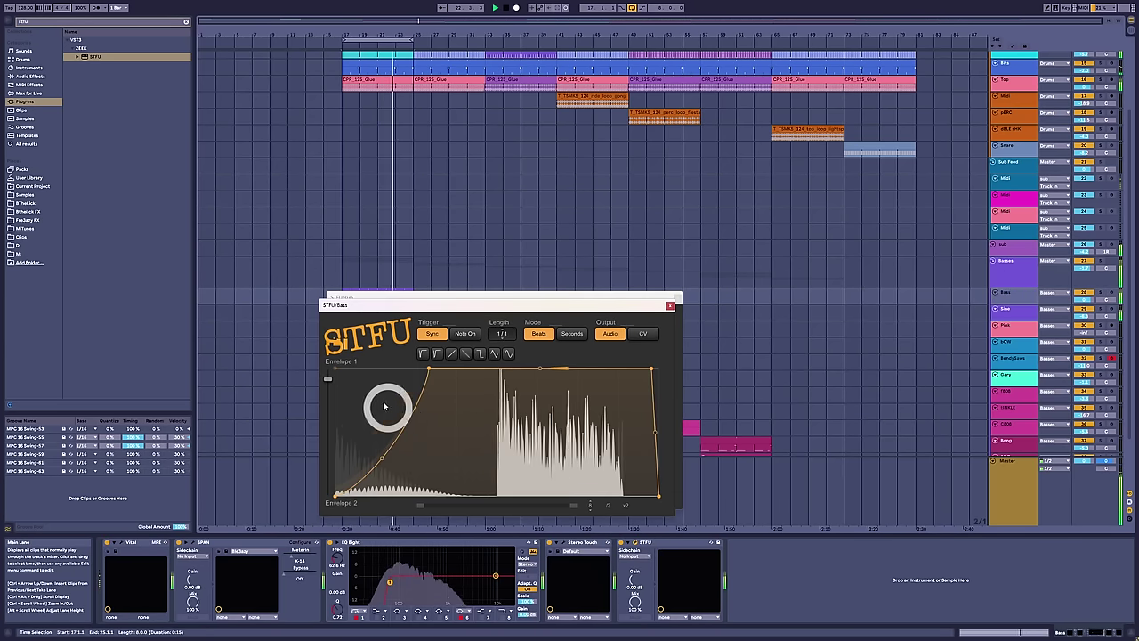
pyautogui.moveTo(330, 386); pyautogui.dragTo(323, 508)
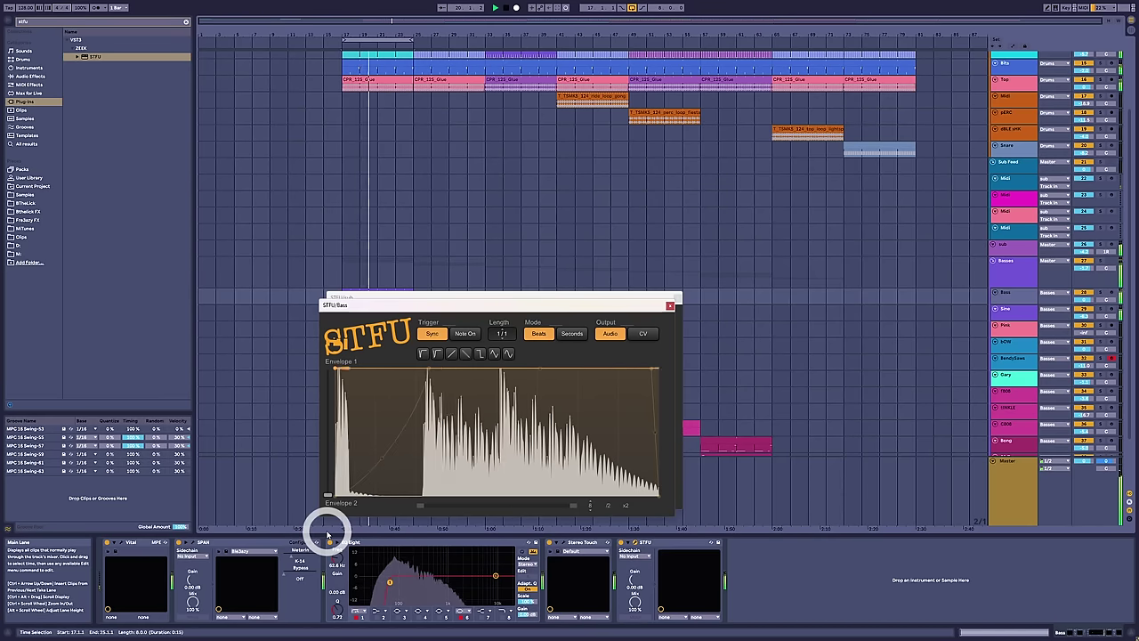
# Restore the full envelope depth in the sub and Bass tracks' STFU and close both plug-in windows.
pyautogui.click(503, 297)
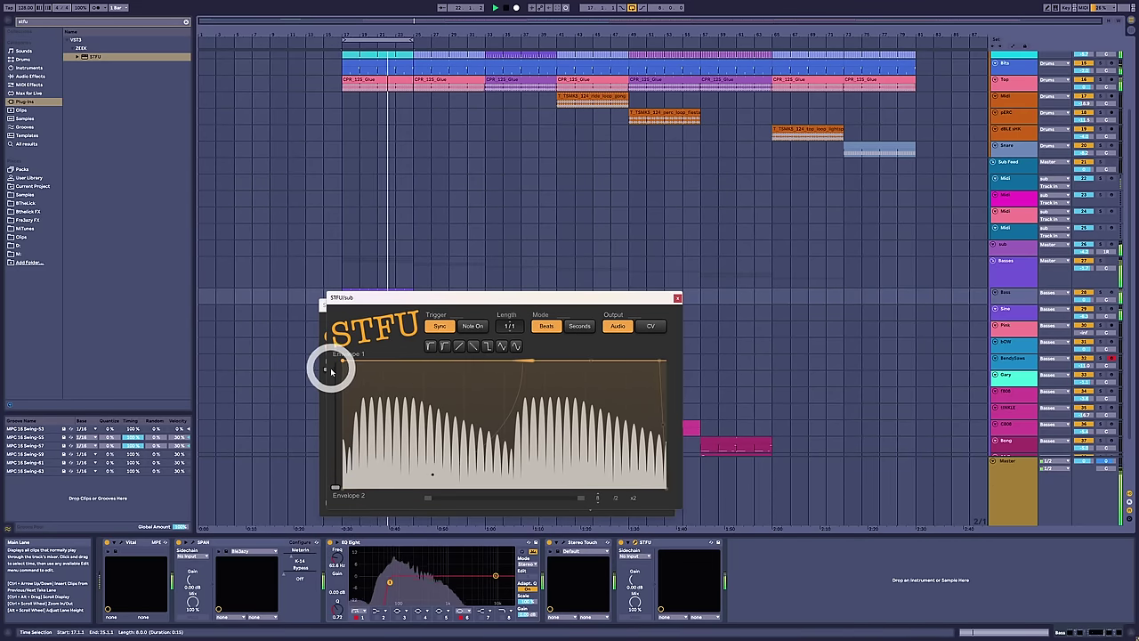
pyautogui.click(335, 485)
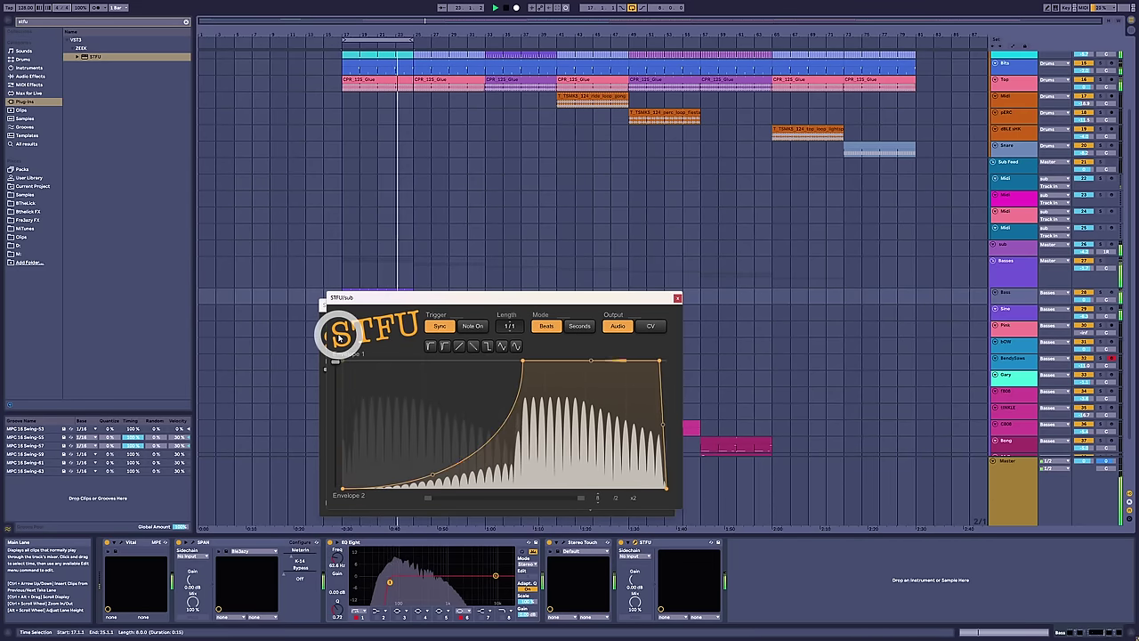
pyautogui.click(677, 297)
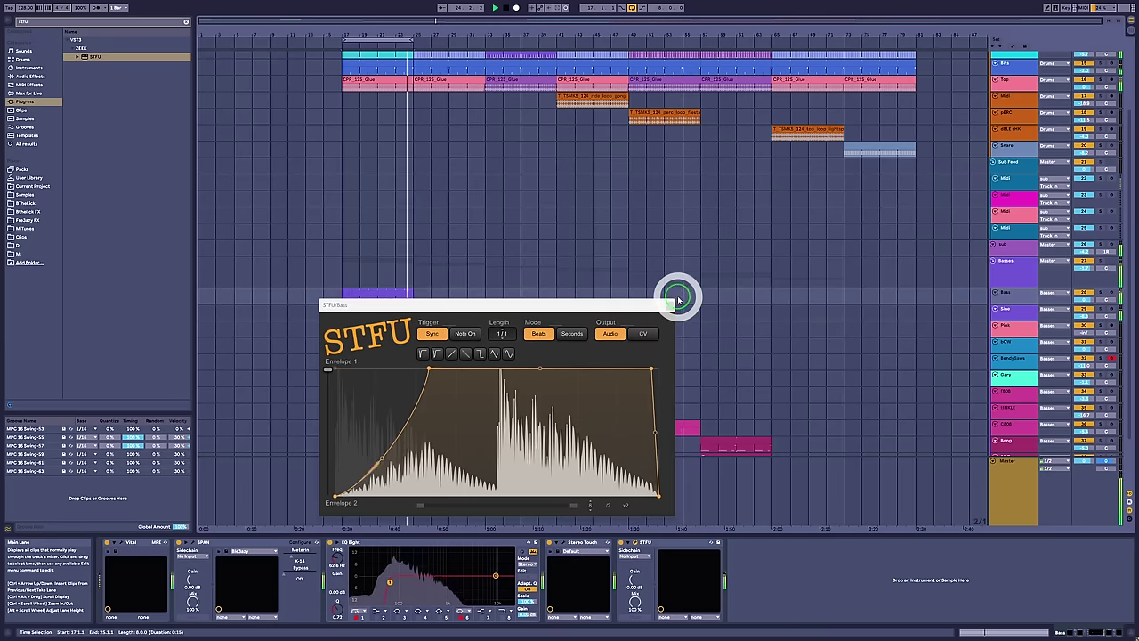
pyautogui.click(669, 306)
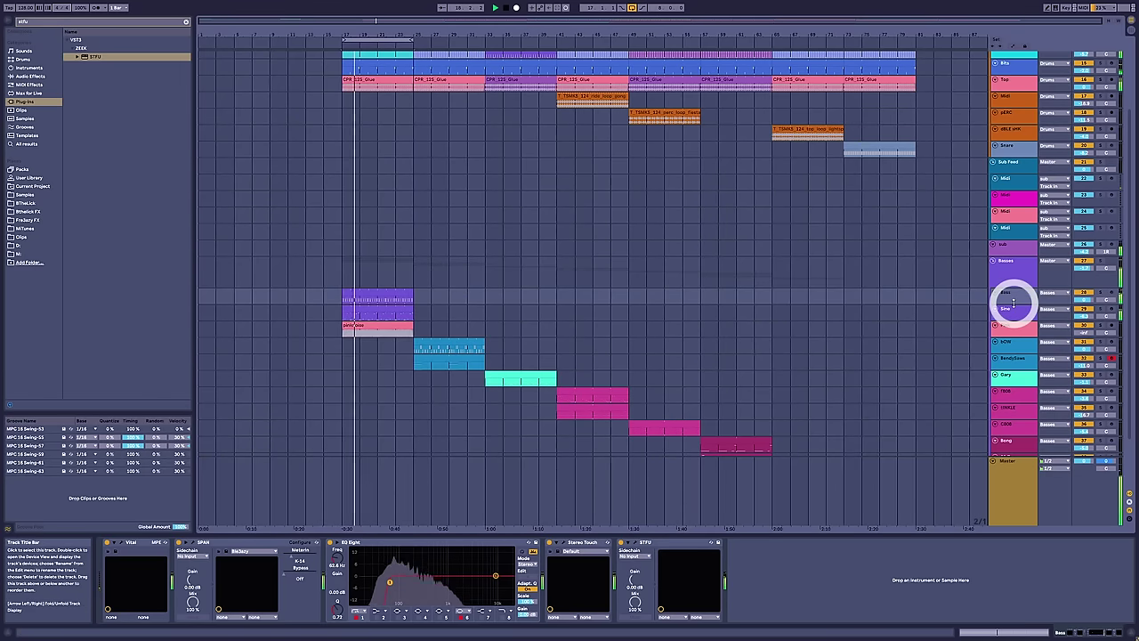
# Turn off the Master track's EQ Three and return to the sub track's device chain.
pyautogui.click(1014, 239)
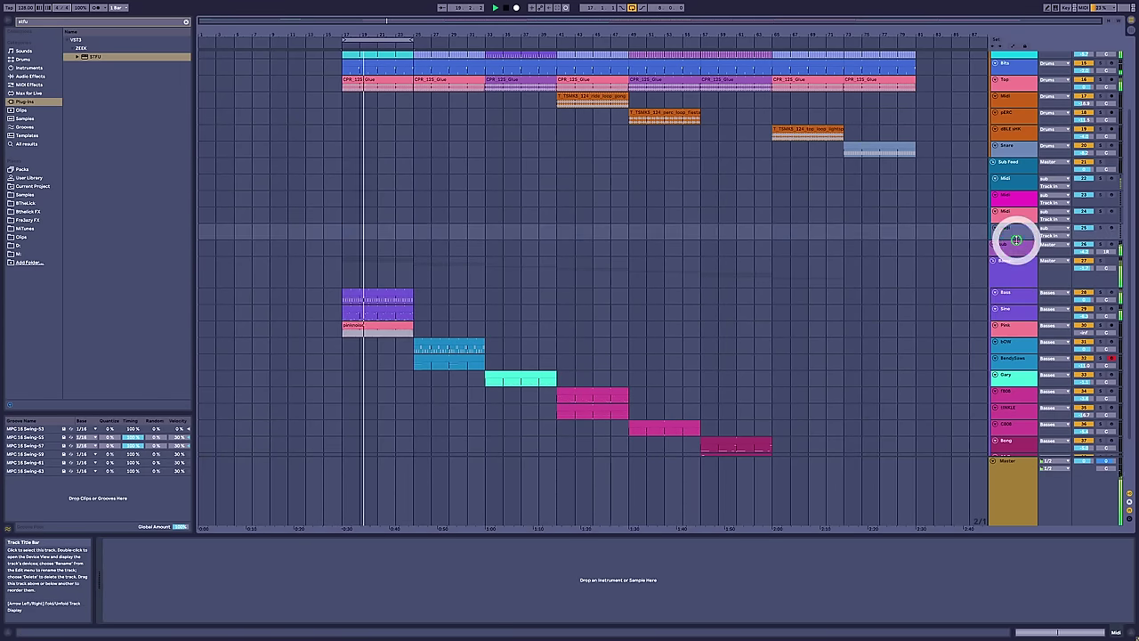
pyautogui.click(1015, 247)
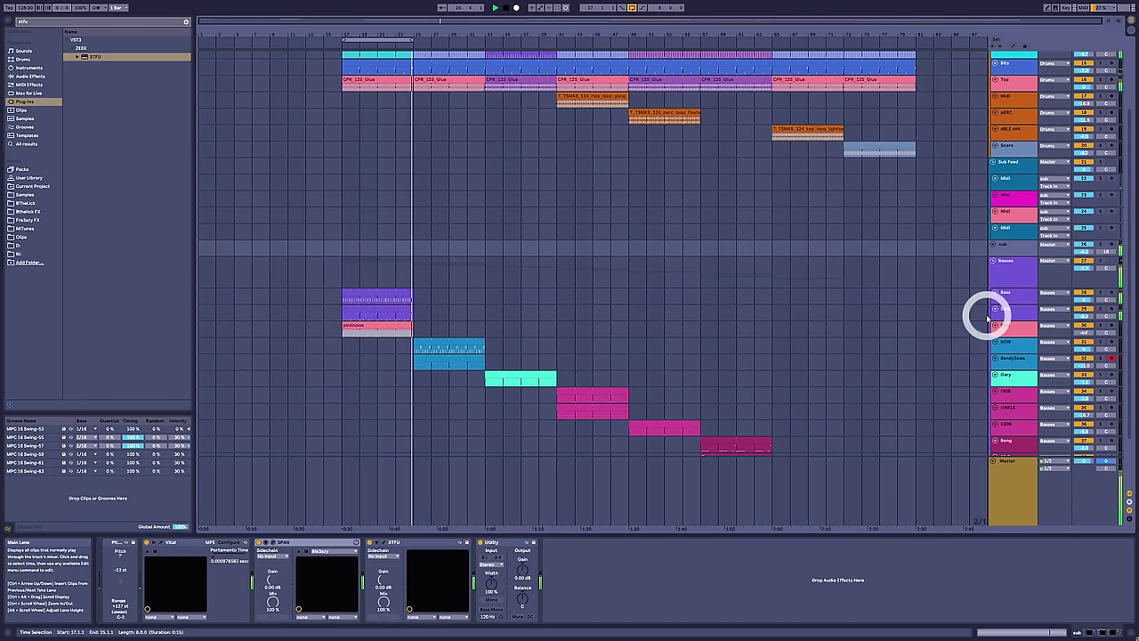
pyautogui.click(999, 490)
pyautogui.click(102, 541)
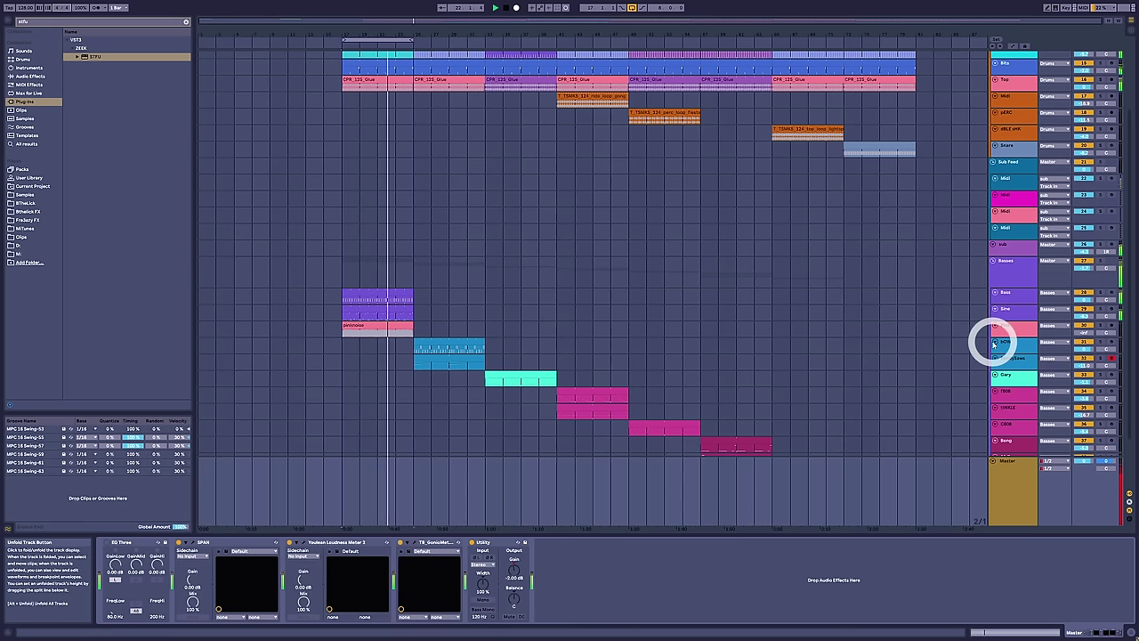
pyautogui.click(1017, 247)
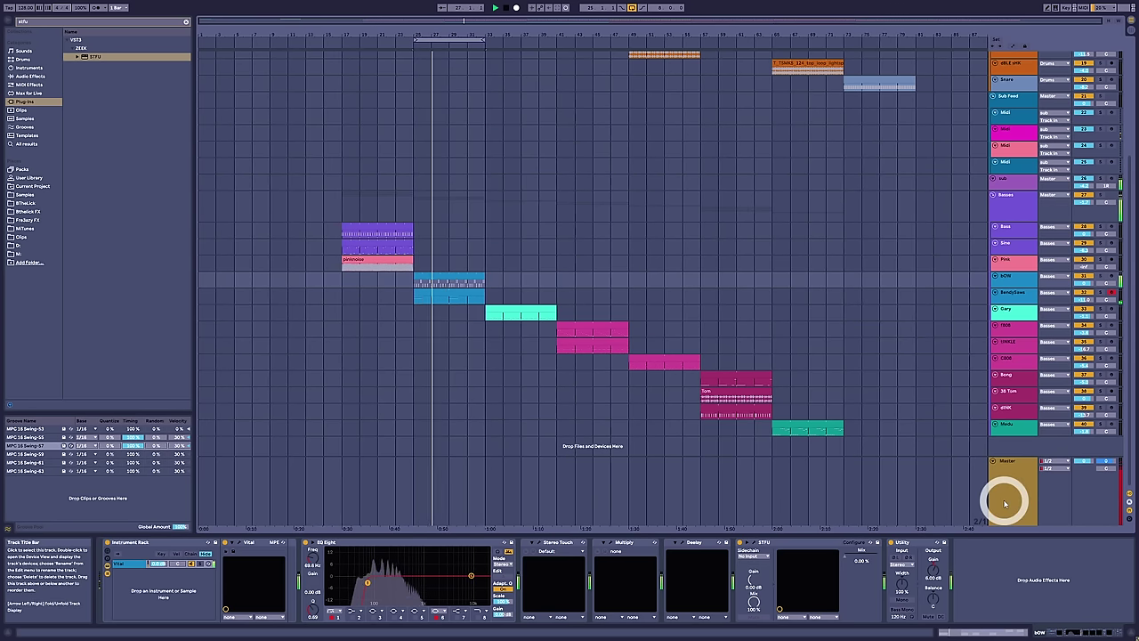
# Check the mix in mono with the Master track's Utility, and return to the bOW track's device chain.
pyautogui.click(985, 487)
pyautogui.click(467, 594)
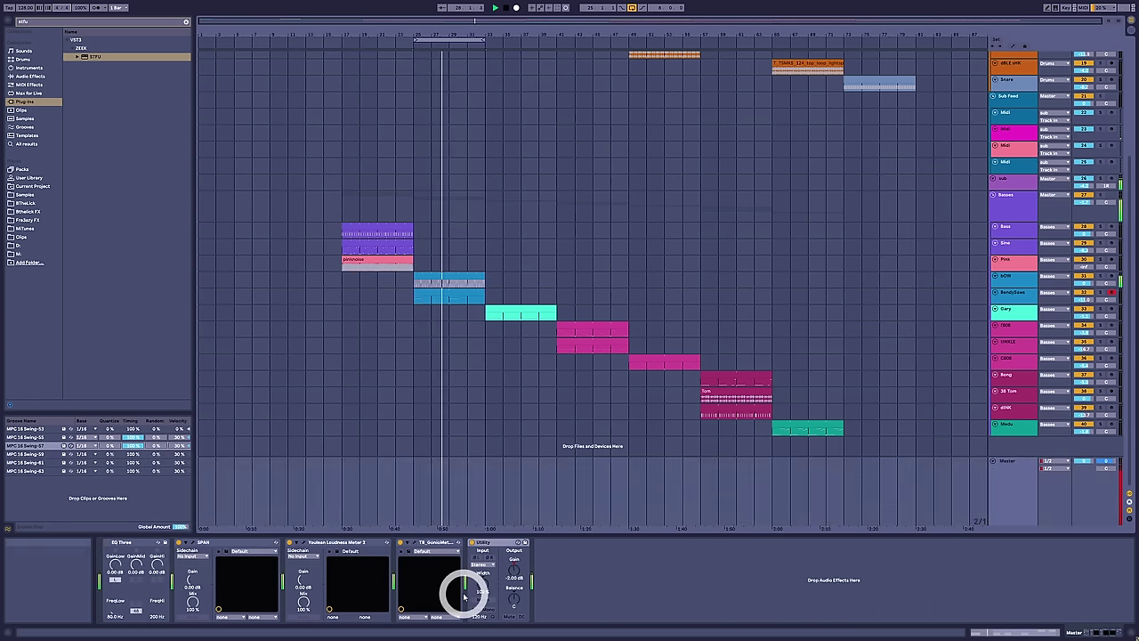
pyautogui.click(485, 601)
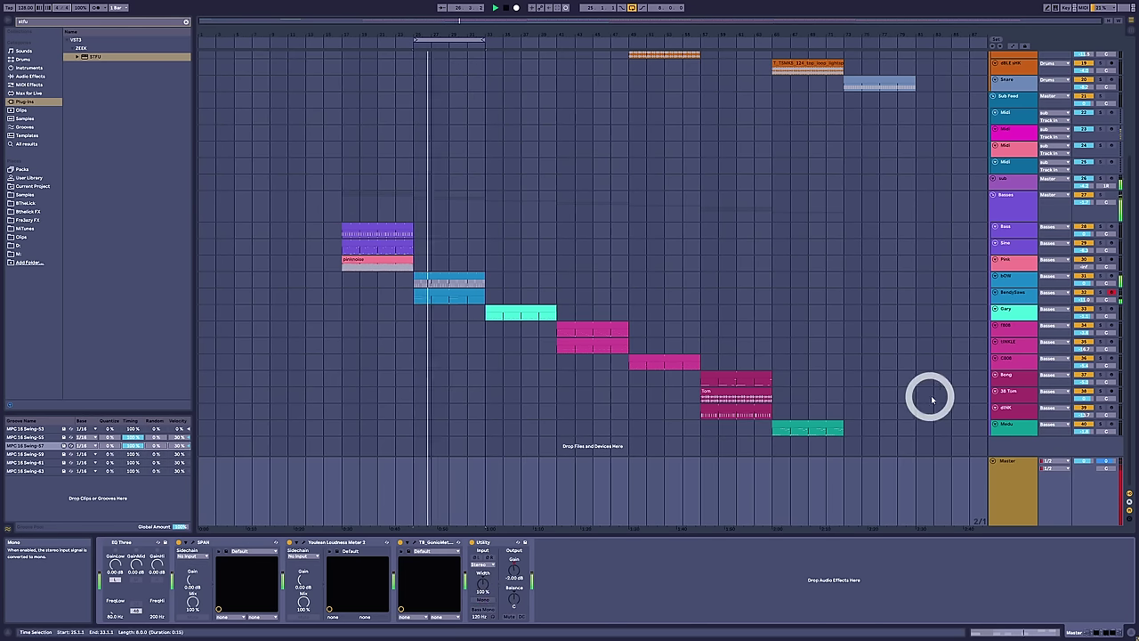
pyautogui.click(1007, 290)
pyautogui.click(1011, 277)
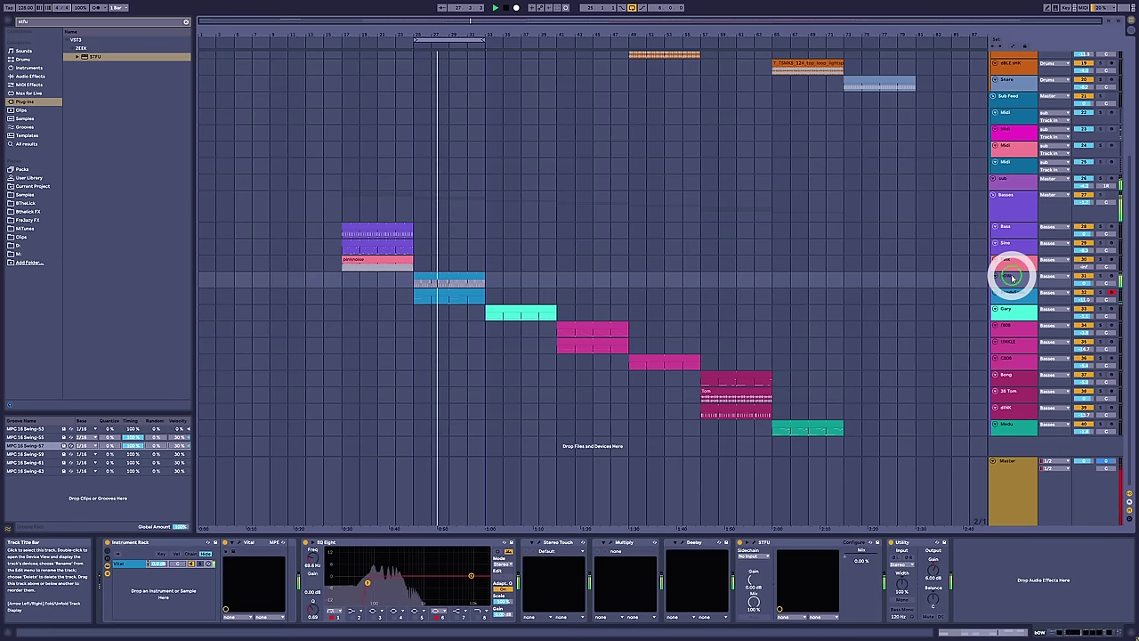
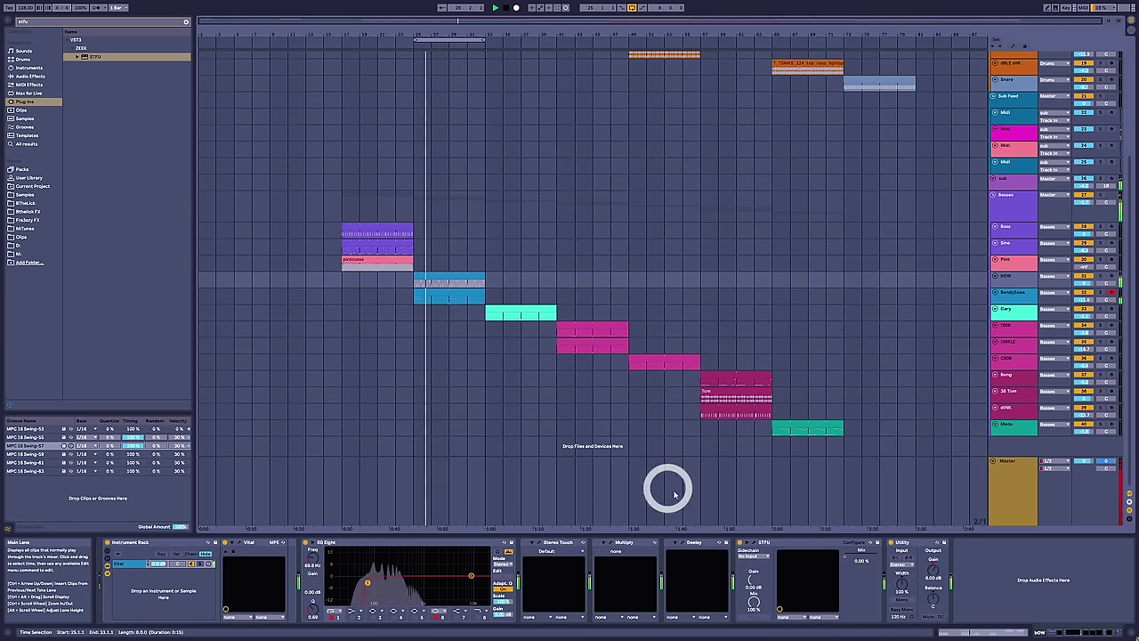
# Turn on Deelay on the bOW track and open its plug-in window with the PiPo mode enabled.
pyautogui.click(667, 547)
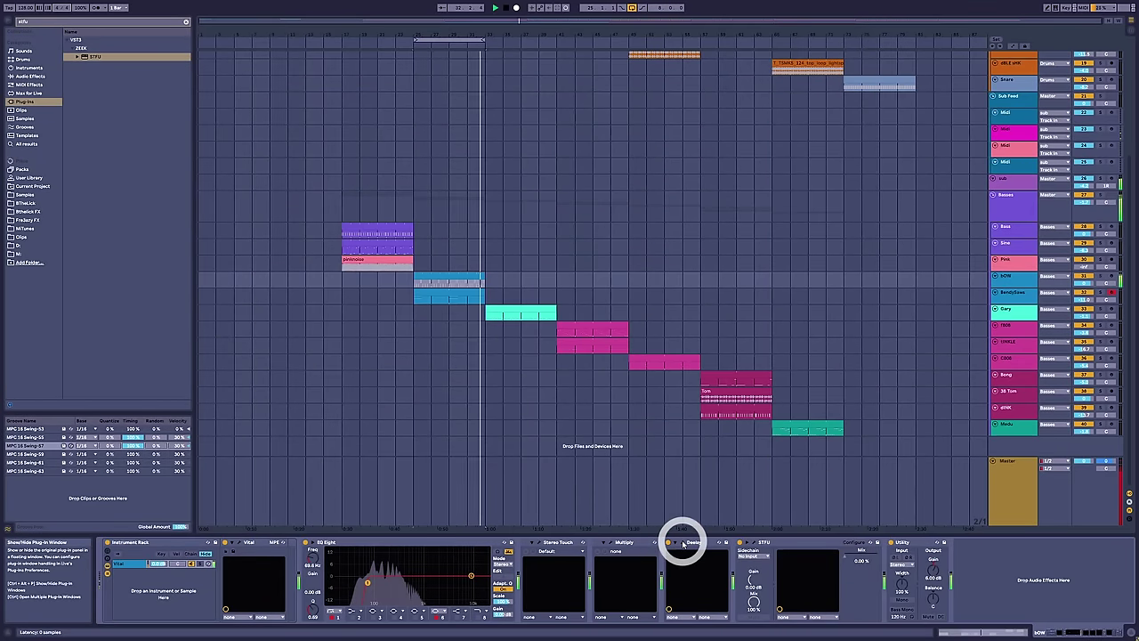
pyautogui.click(682, 542)
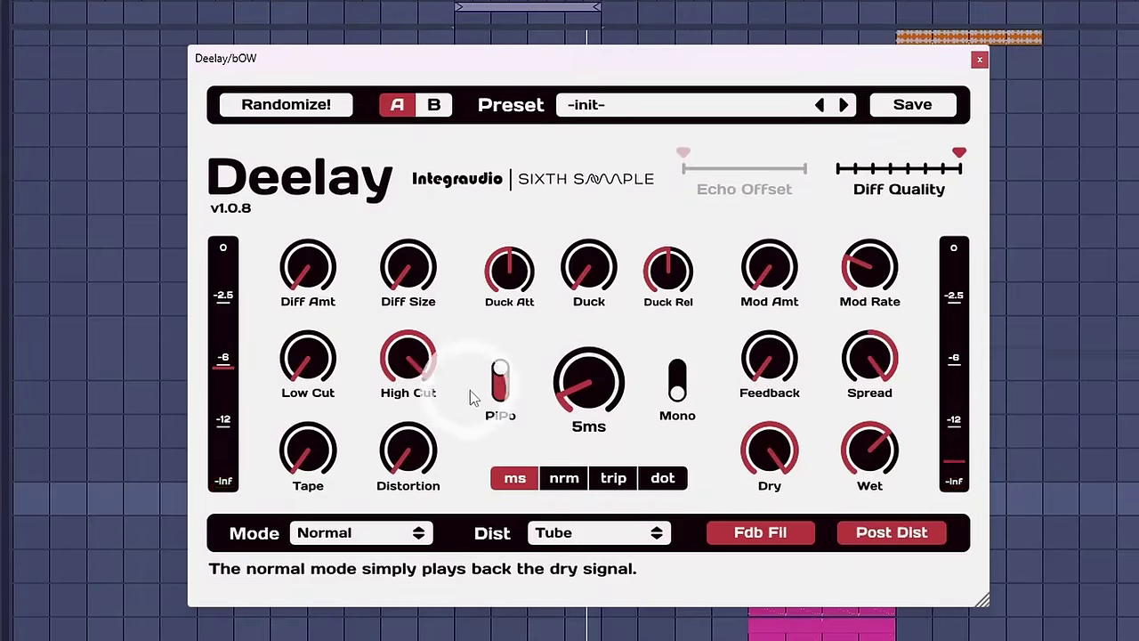
pyautogui.click(501, 378)
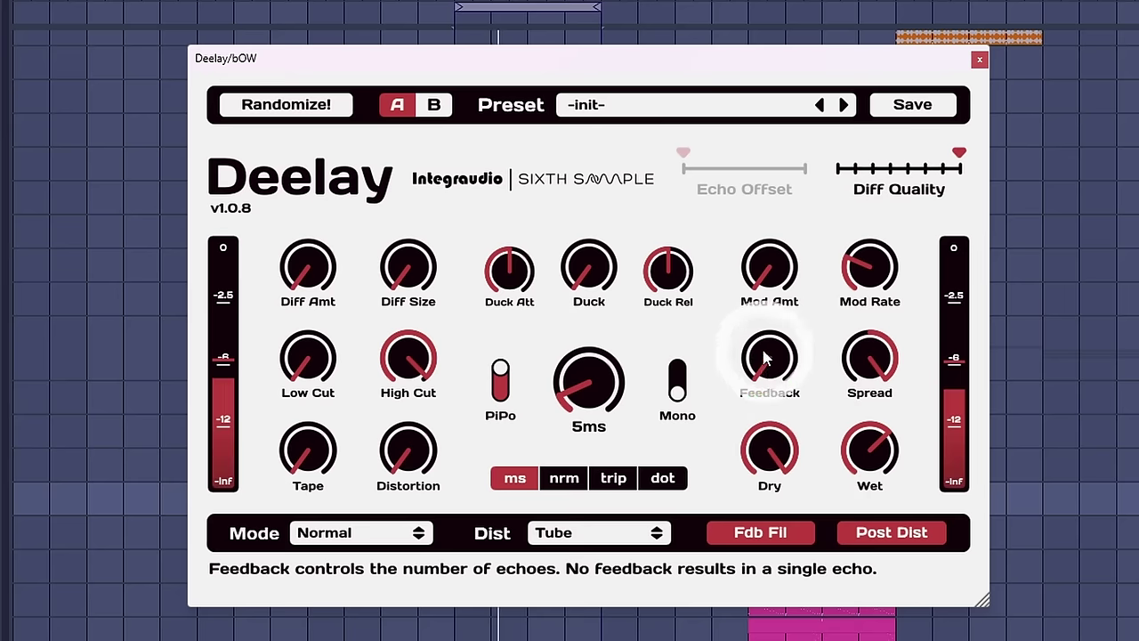
# Try audible echoes in Deelay by raising the feedback and setting the delay time to 88 ms.
pyautogui.moveTo(767, 358); pyautogui.dragTo(788, 178)
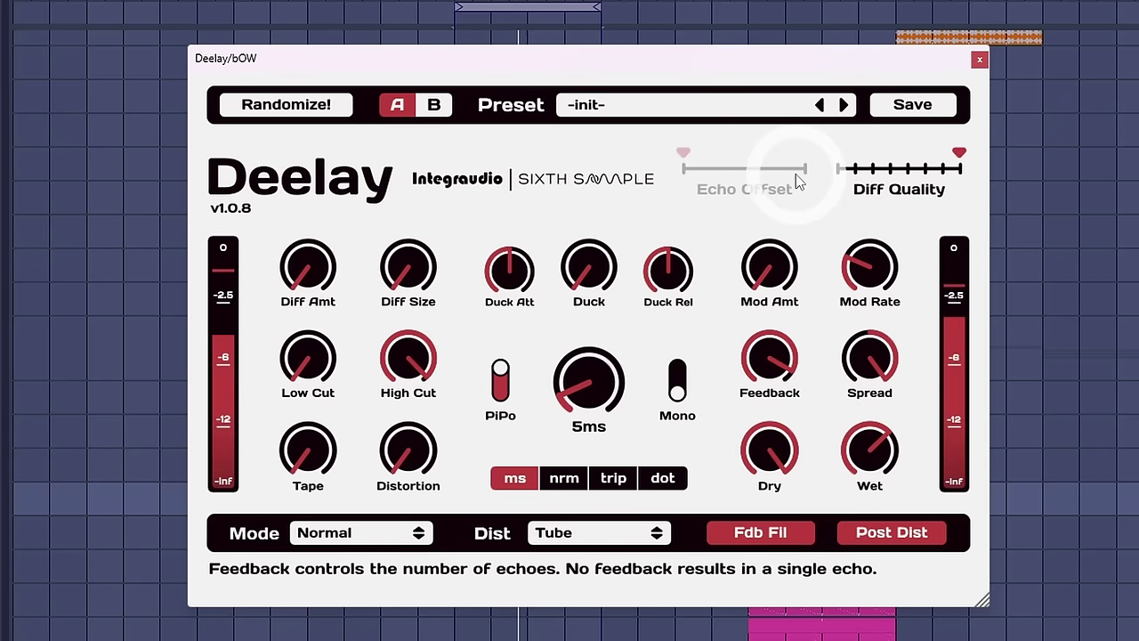
pyautogui.moveTo(579, 382); pyautogui.dragTo(590, 336)
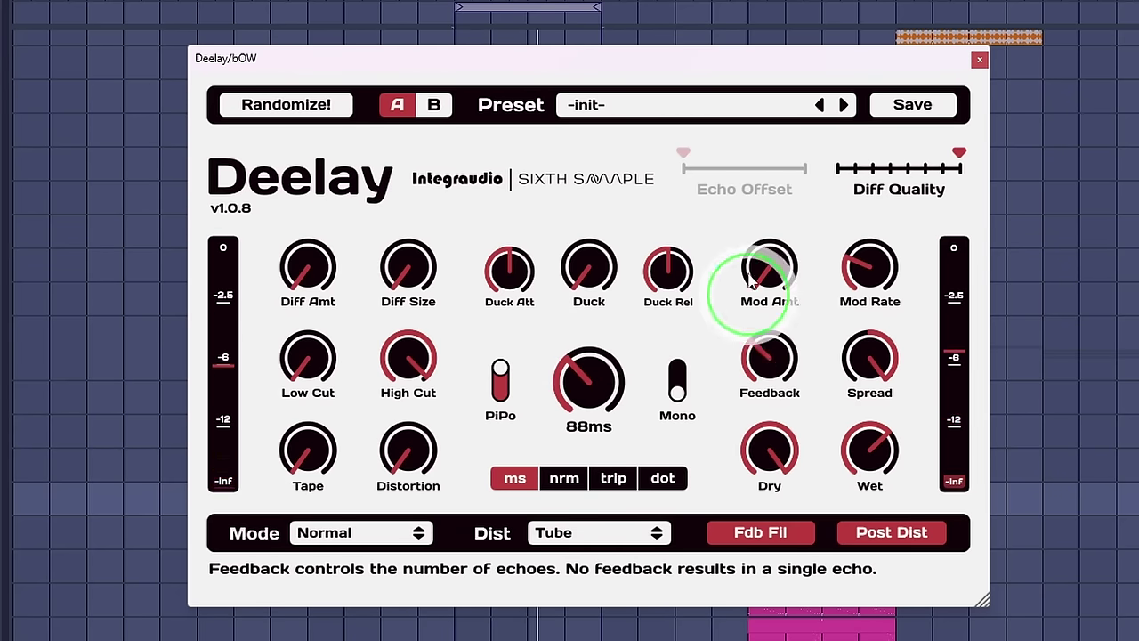
pyautogui.moveTo(752, 281); pyautogui.dragTo(747, 213)
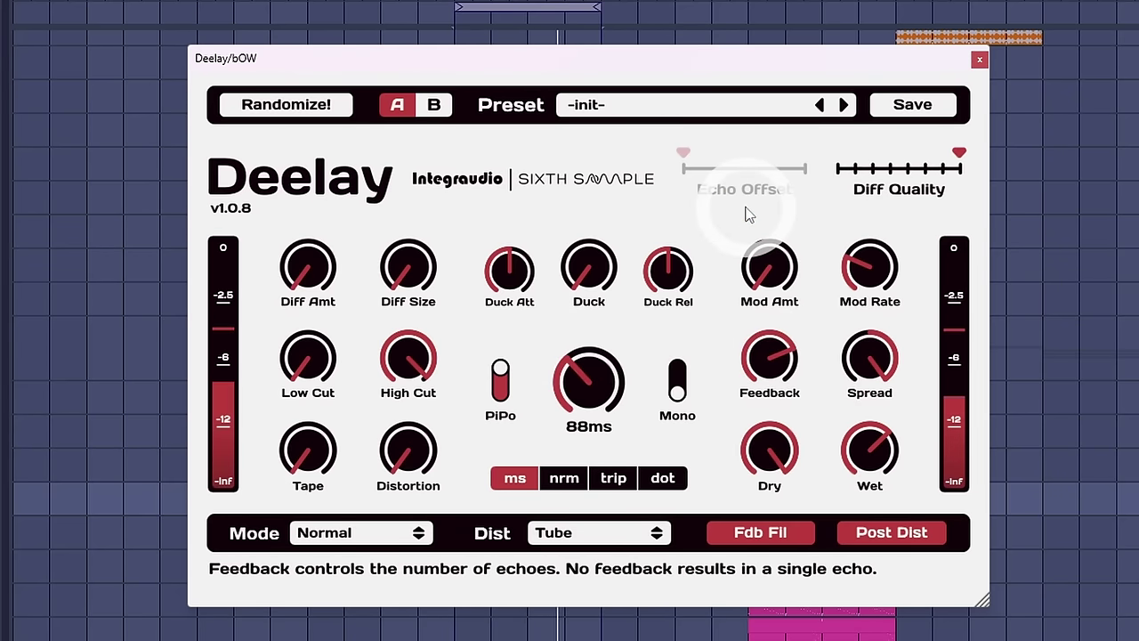
# Set Deelay's delay time to 7 ms in millisecond mode after trying 29 ms and the normal note-value mode.
pyautogui.click(596, 388)
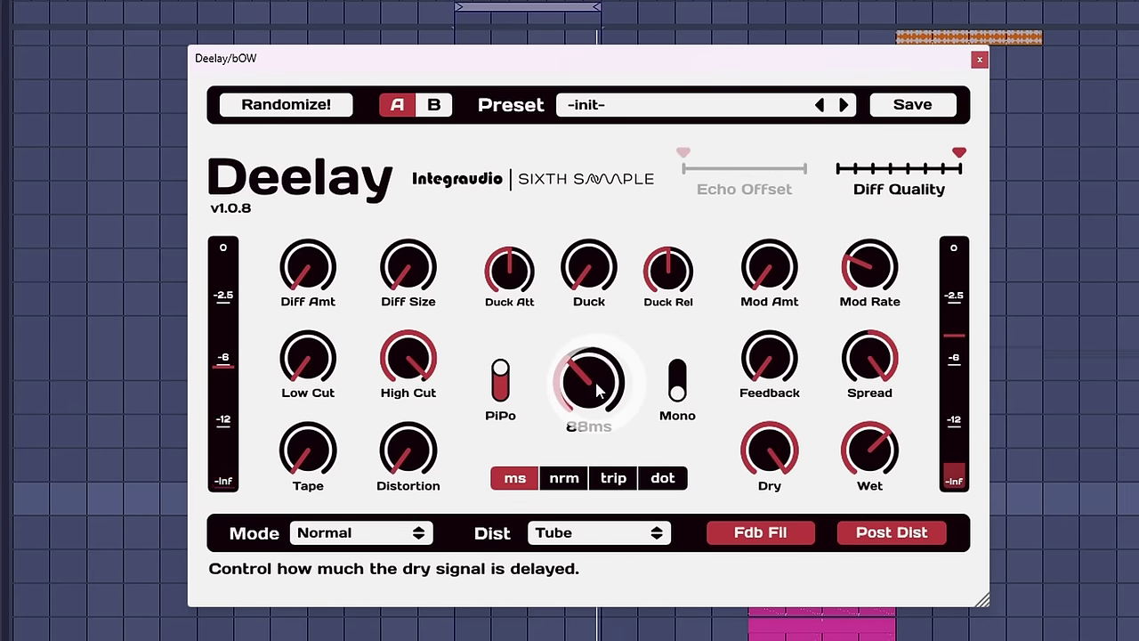
pyautogui.moveTo(596, 388); pyautogui.dragTo(585, 409)
pyautogui.click(514, 480)
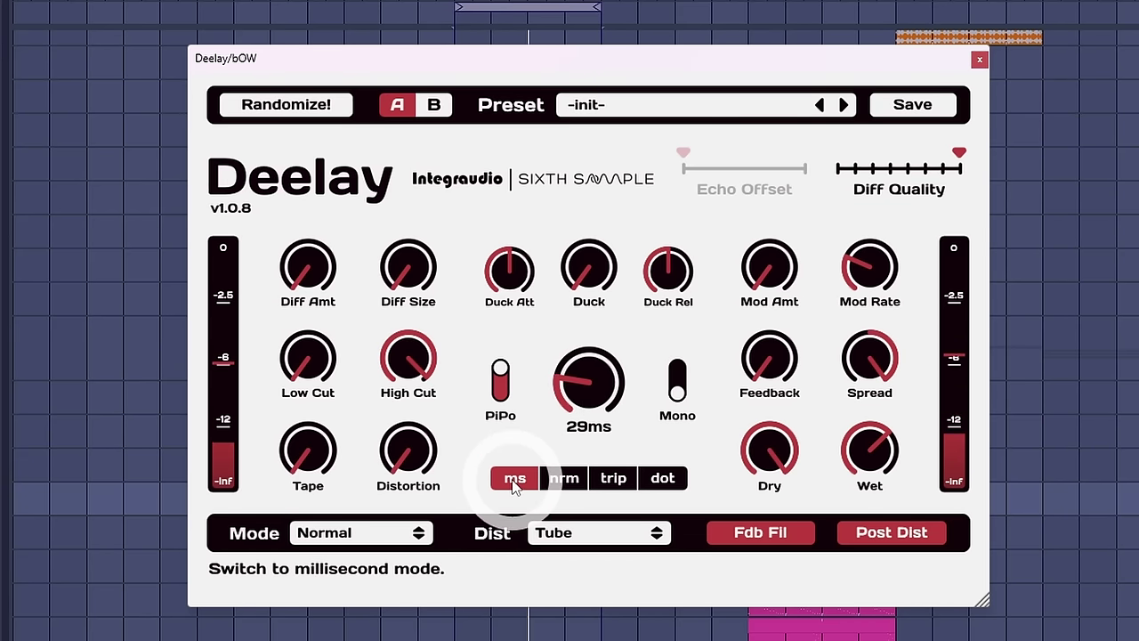
pyautogui.click(548, 478)
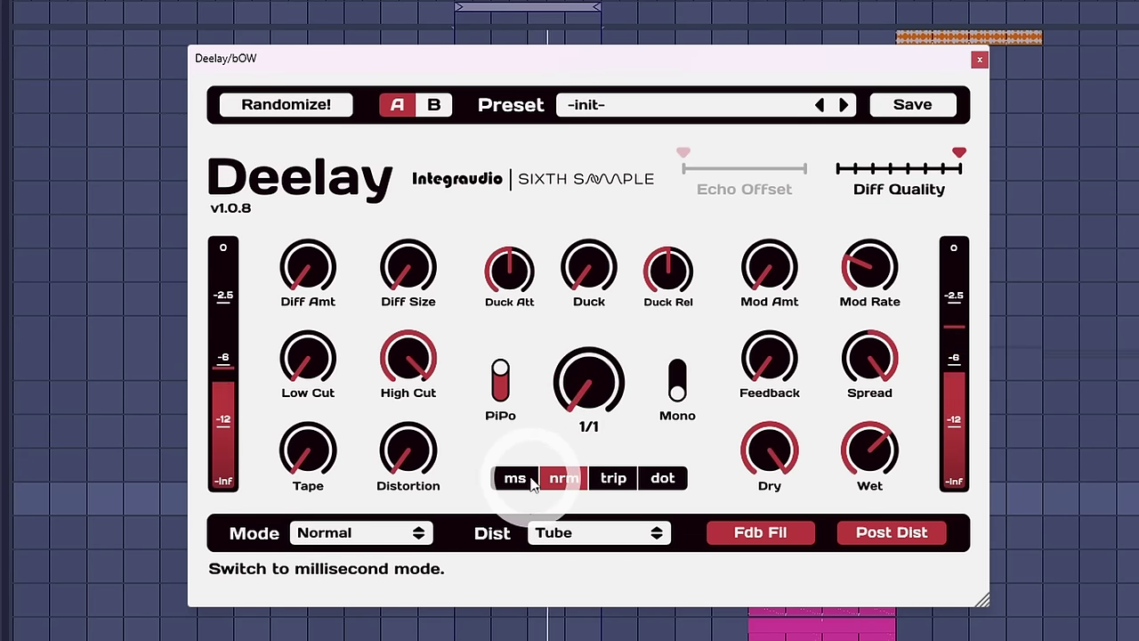
pyautogui.click(531, 482)
pyautogui.moveTo(587, 378); pyautogui.dragTo(586, 401)
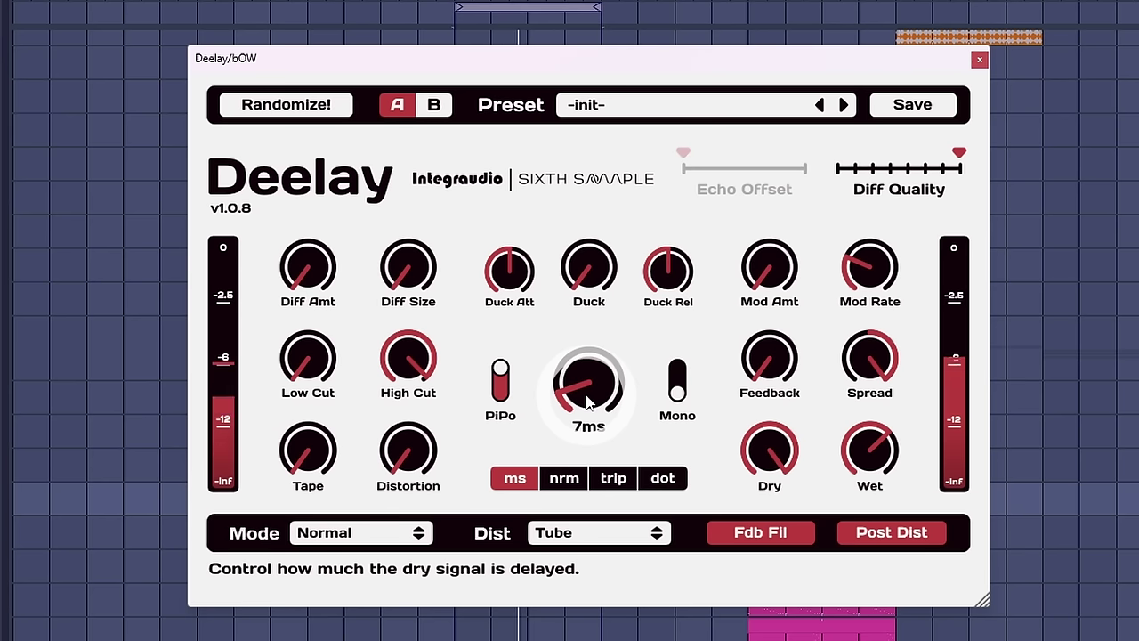
pyautogui.moveTo(587, 403); pyautogui.dragTo(587, 402)
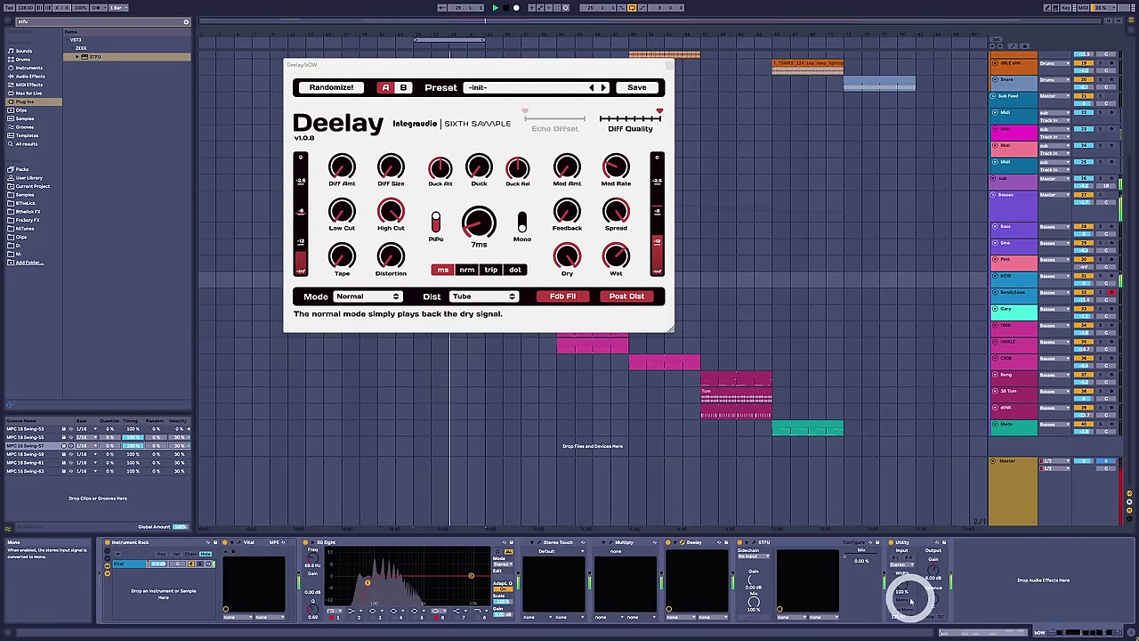
# Check the widened bOW track in mono with its Utility, and close and deactivate Deelay.
pyautogui.click(904, 600)
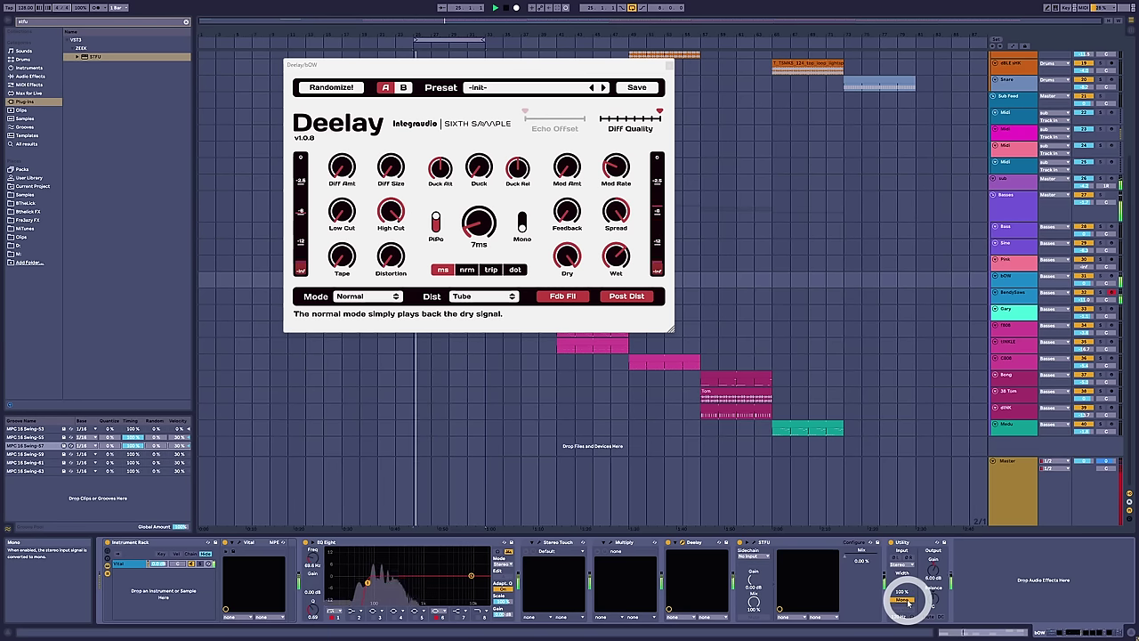
pyautogui.click(511, 330)
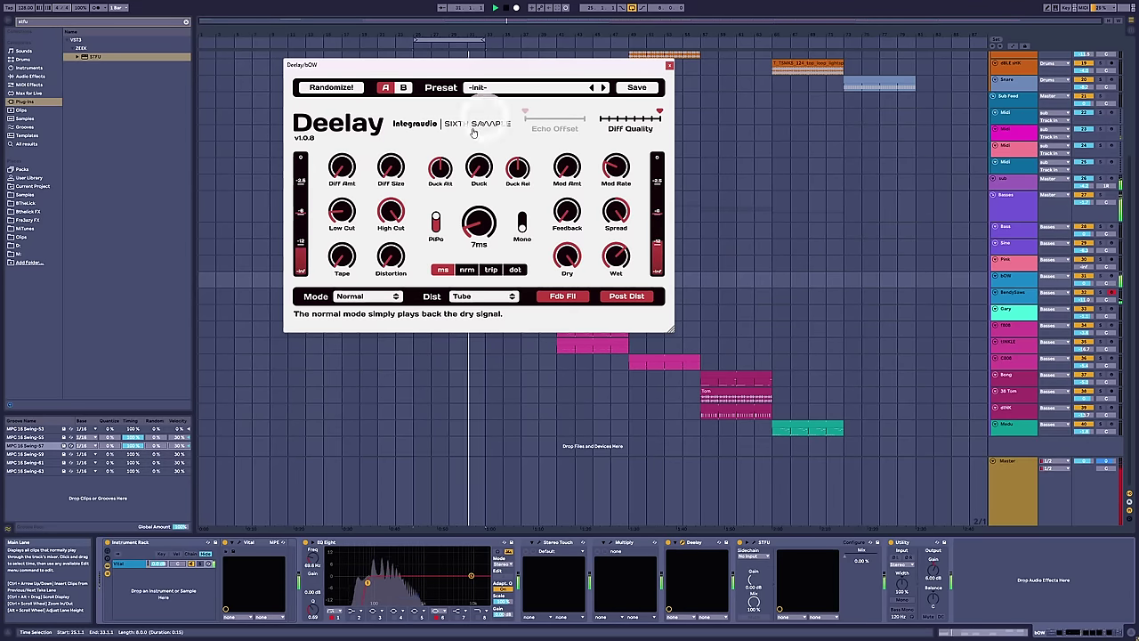
pyautogui.click(669, 68)
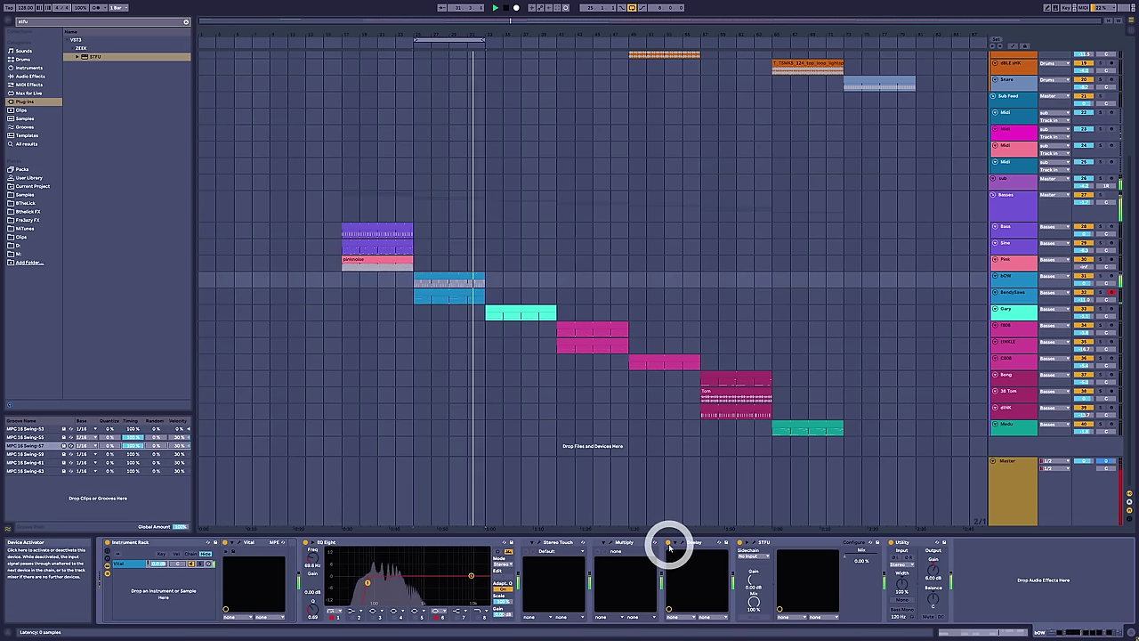
pyautogui.click(643, 461)
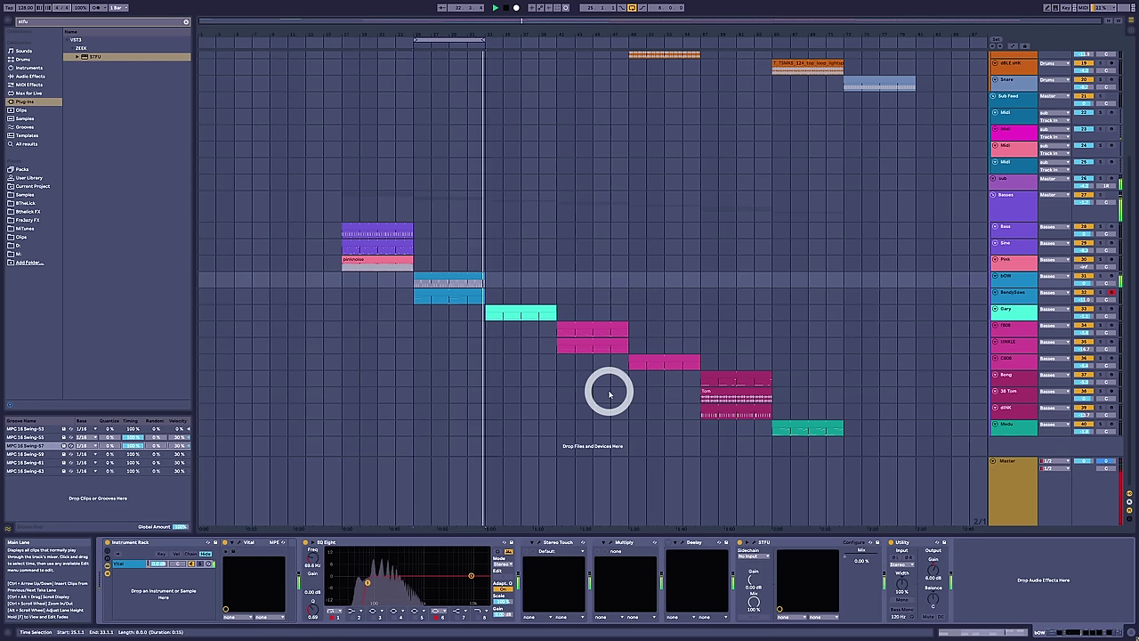
# Open Multiply on the bOW track and raise its equalizer's low cut to just below 200 Hz.
pyautogui.click(613, 543)
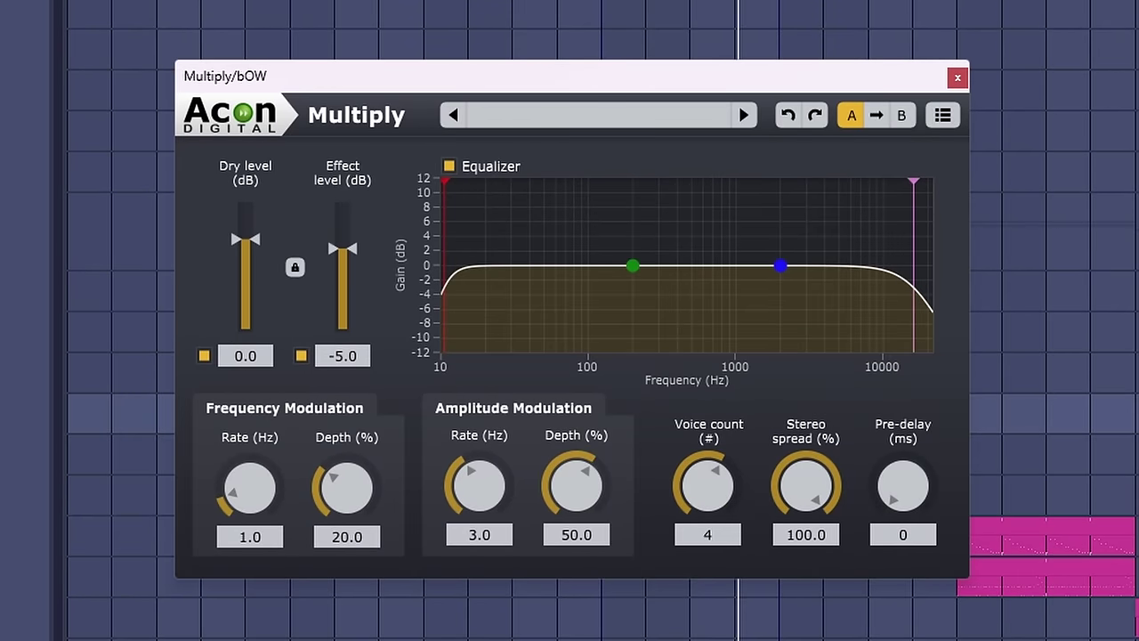
pyautogui.click(665, 495)
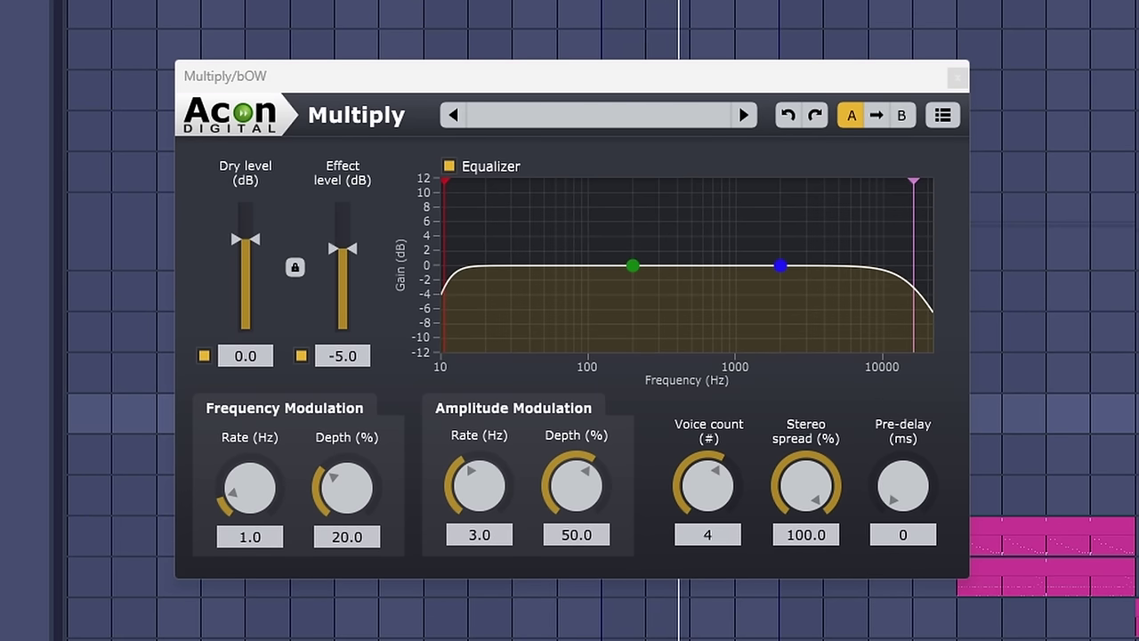
pyautogui.click(463, 242)
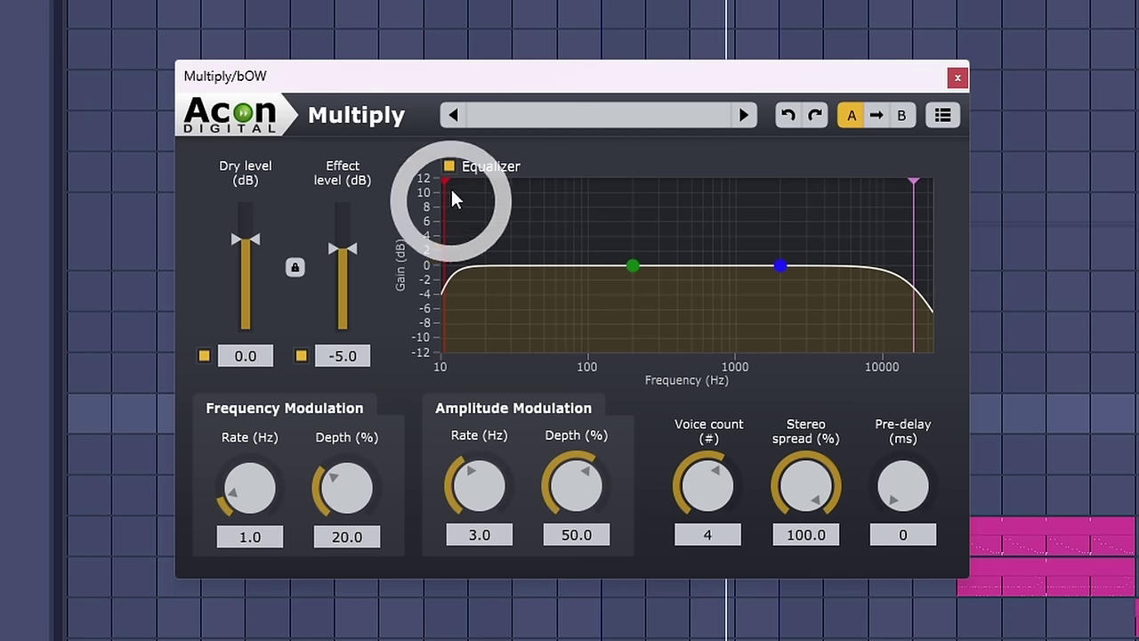
pyautogui.moveTo(449, 173); pyautogui.dragTo(621, 180)
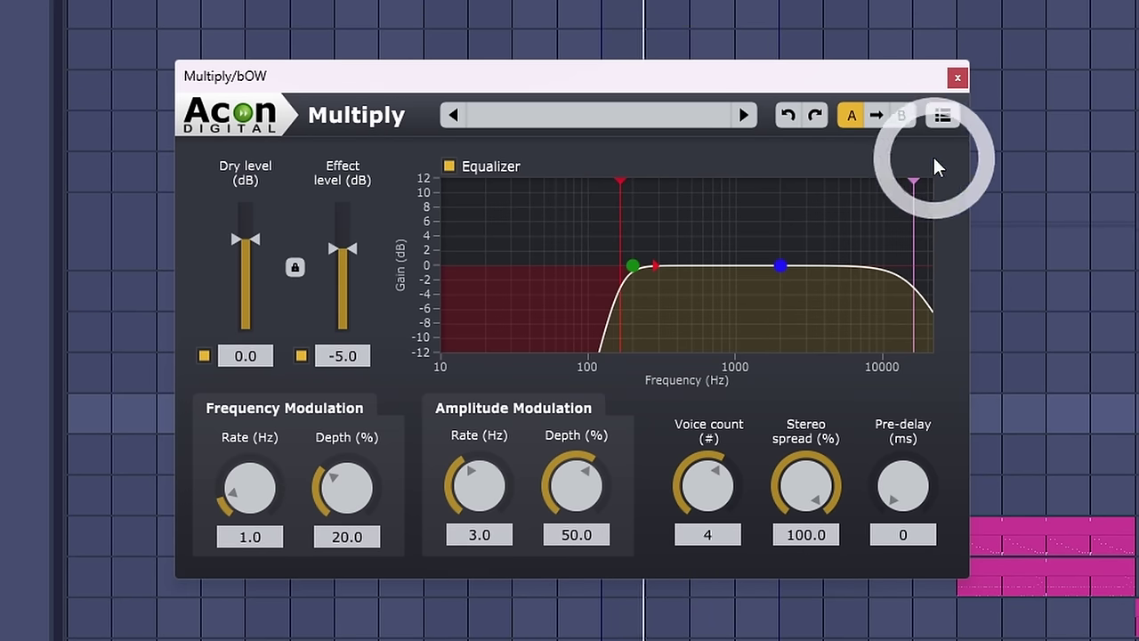
pyautogui.click(674, 228)
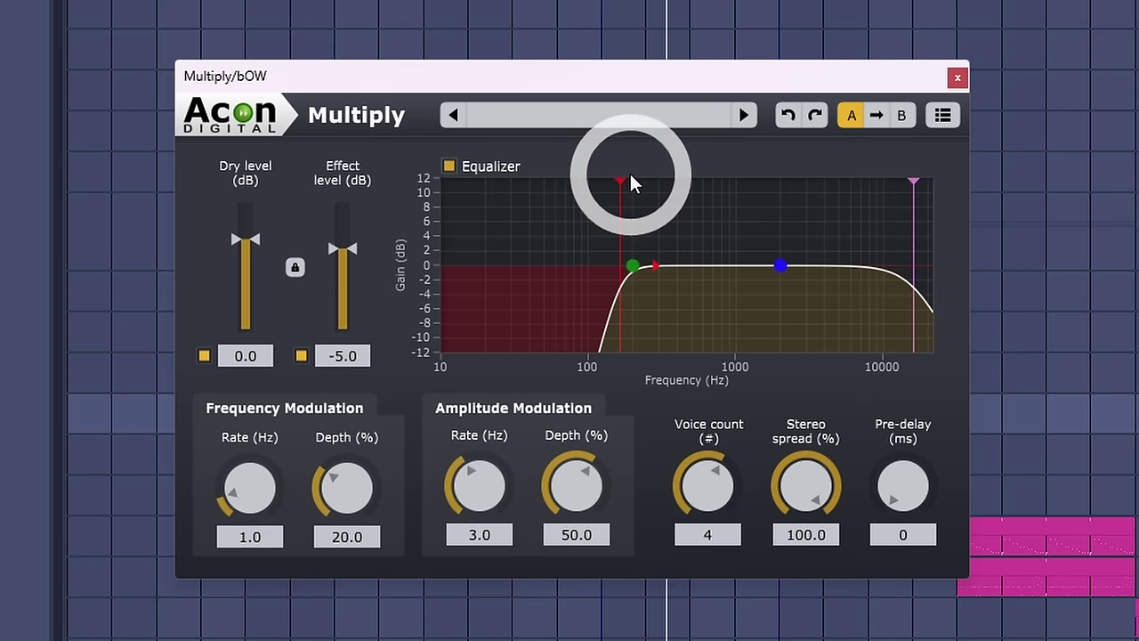
pyautogui.moveTo(622, 180)
pyautogui.mouseDown()
pyautogui.moveTo(638, 183)
pyautogui.moveTo(629, 179)
pyautogui.mouseUp()
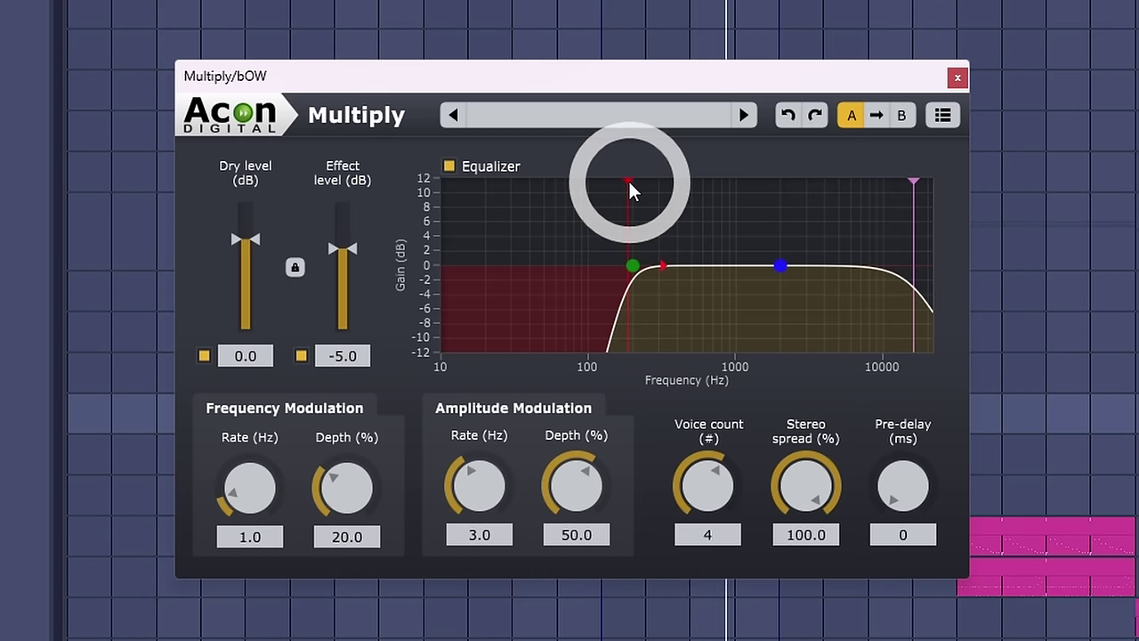
# Close Multiply and check the bOW track in mono with its Utility.
pyautogui.click(957, 78)
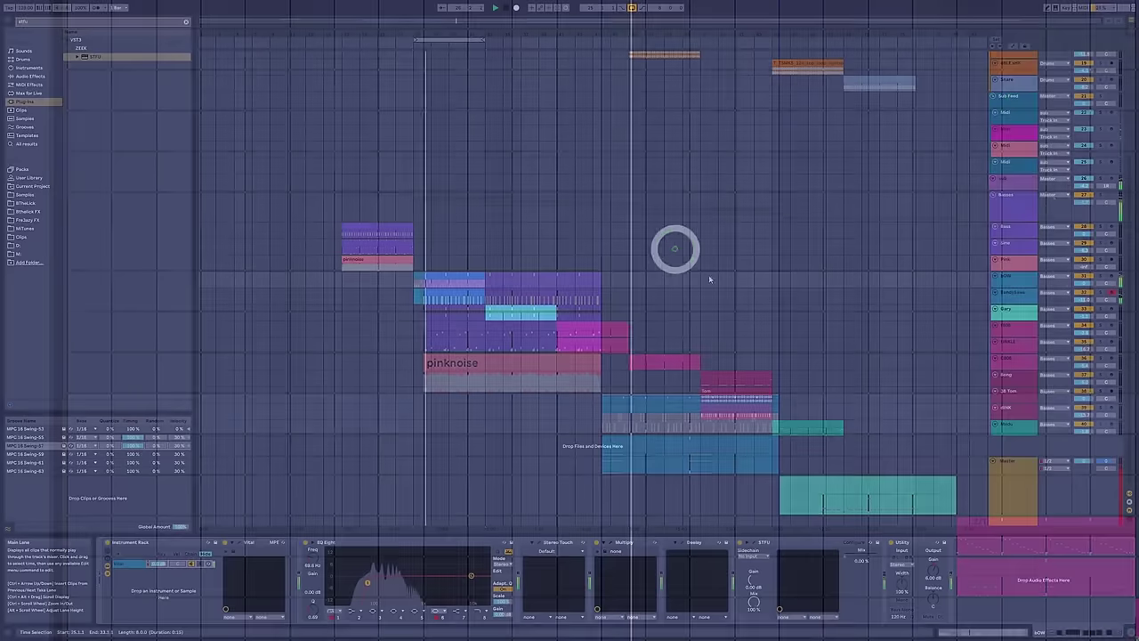
pyautogui.click(903, 600)
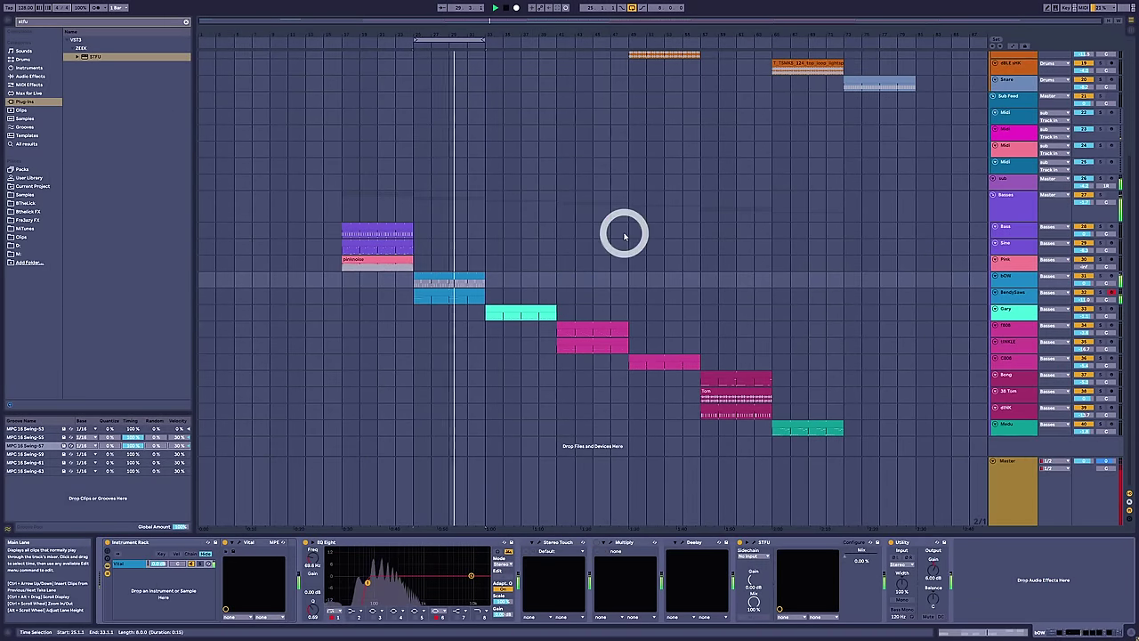
# Open Stereo Touch on the bOW track and fine-tune Delay 1 to 9.37.
pyautogui.click(539, 547)
pyautogui.moveTo(383, 160); pyautogui.dragTo(515, 196)
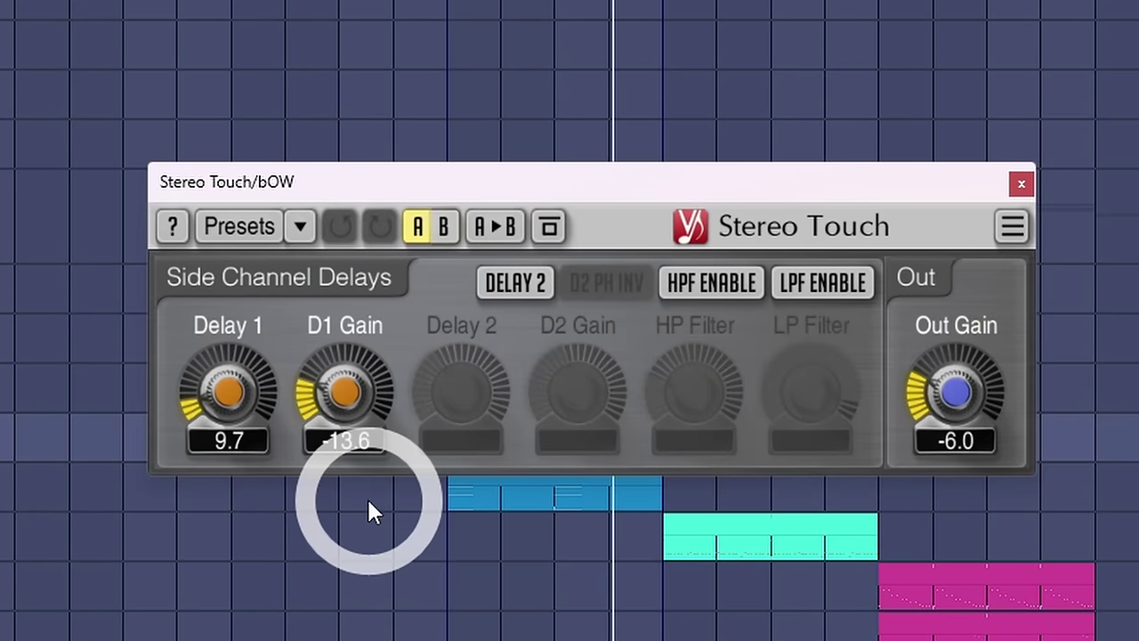
pyautogui.moveTo(232, 383); pyautogui.dragTo(286, 467)
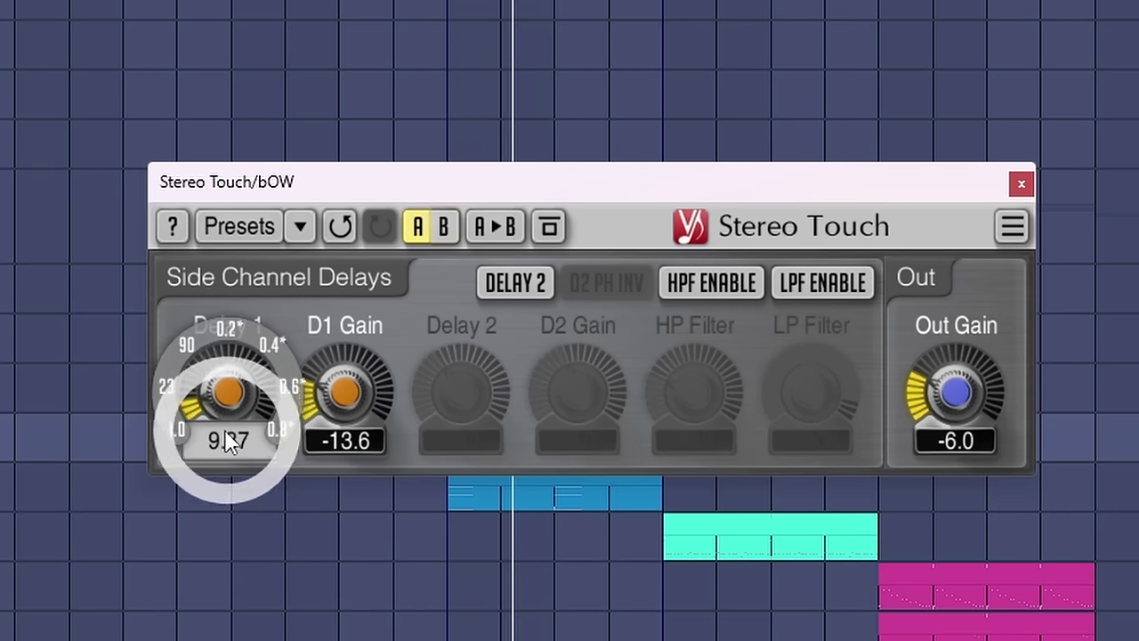
pyautogui.moveTo(223, 437); pyautogui.dragTo(226, 376)
pyautogui.scroll(-2, 228, 392)
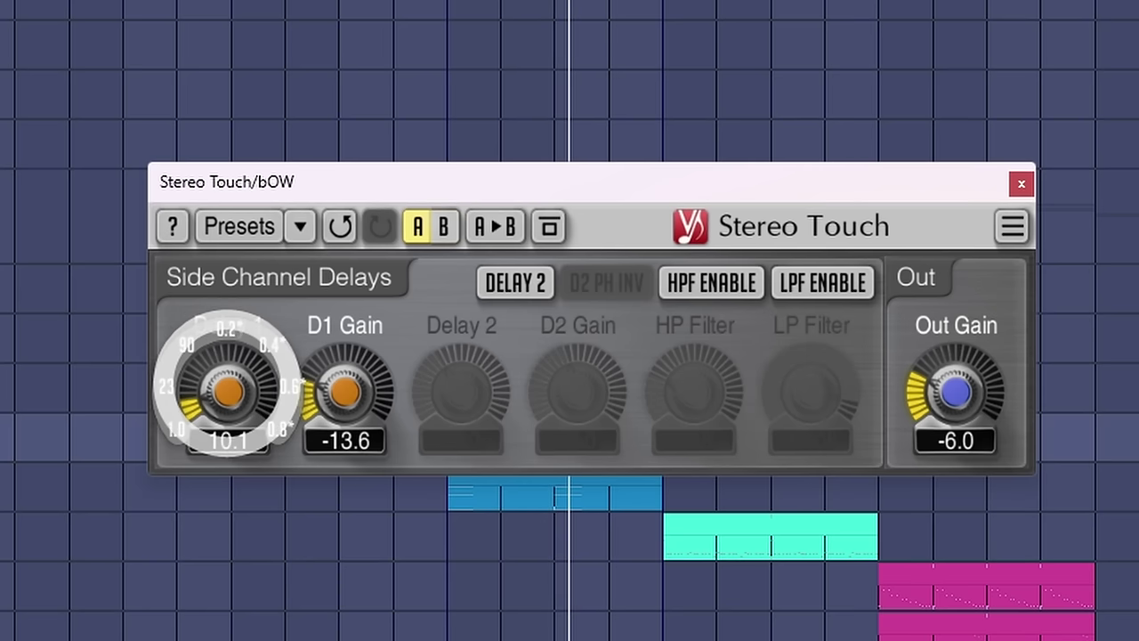
pyautogui.scroll(-1, 228, 392)
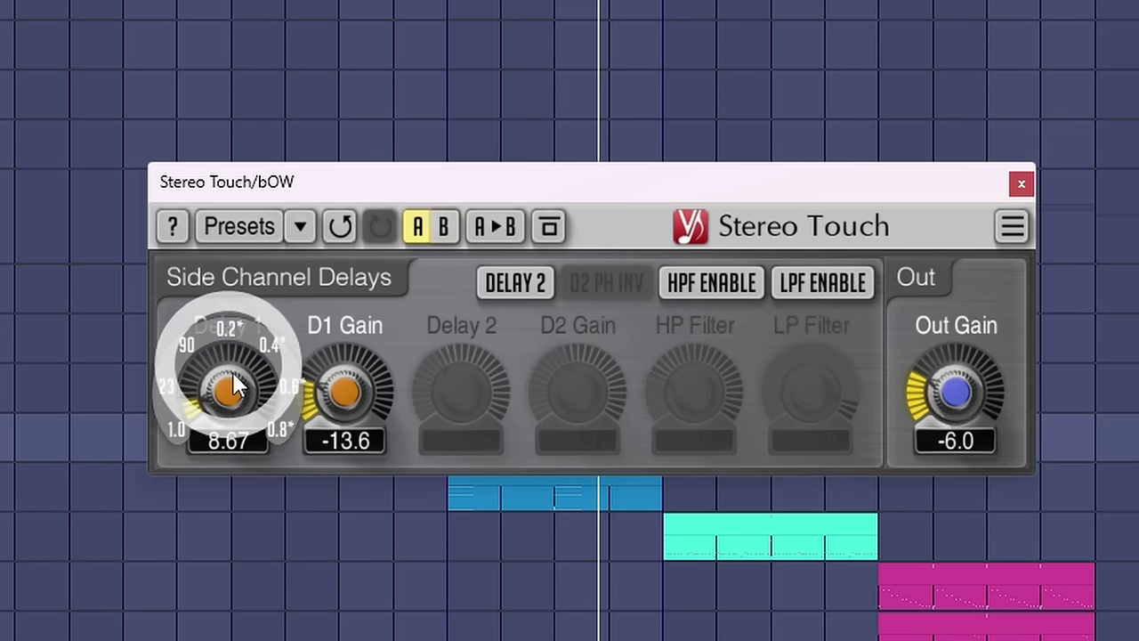
pyautogui.moveTo(223, 398); pyautogui.dragTo(227, 388)
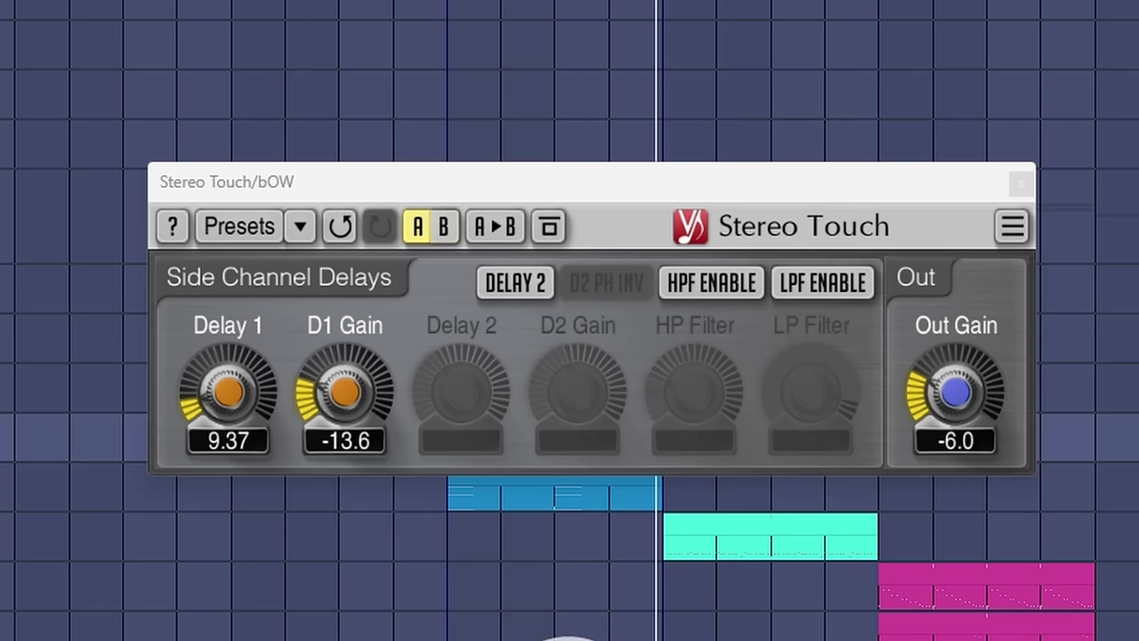
# Enable the high-pass filter in Stereo Touch and adjust its cutoff frequency.
pyautogui.click(712, 283)
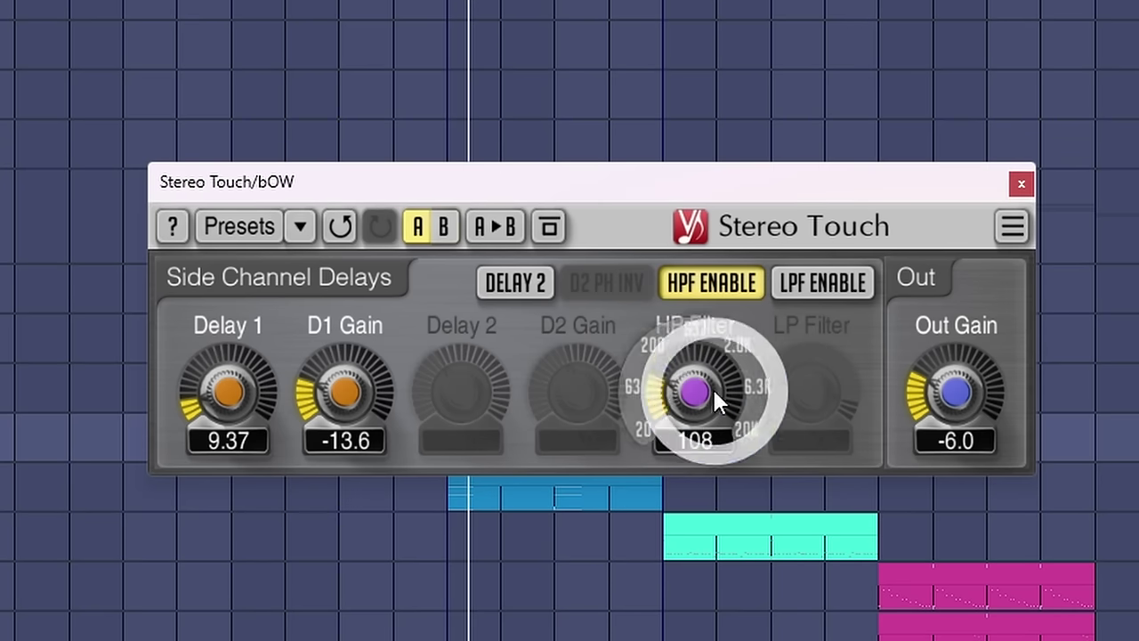
pyautogui.moveTo(712, 392); pyautogui.dragTo(640, 499)
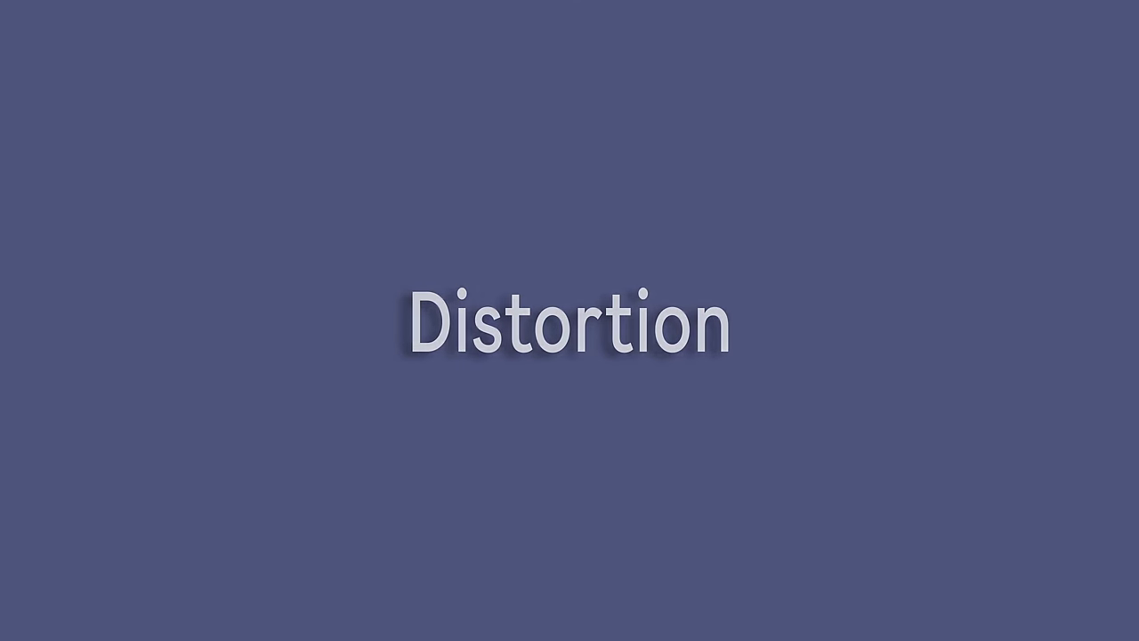
# Select the f808 track and look over the oscillator setup of its Vital synth, then close the plugin window.
pyautogui.click(679, 59)
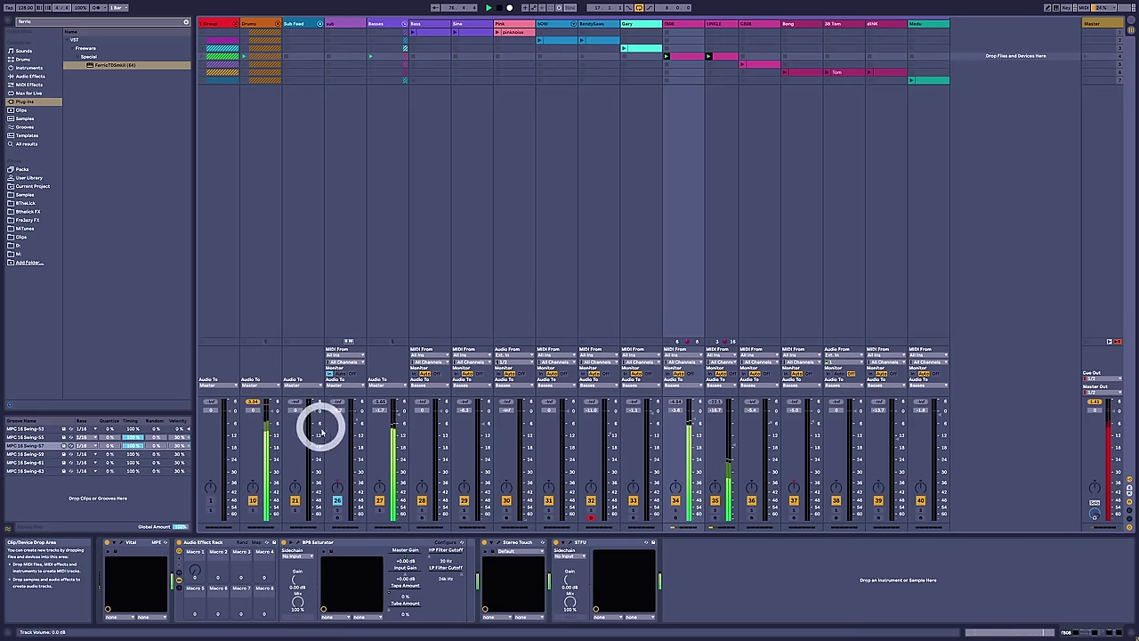
pyautogui.click(633, 402)
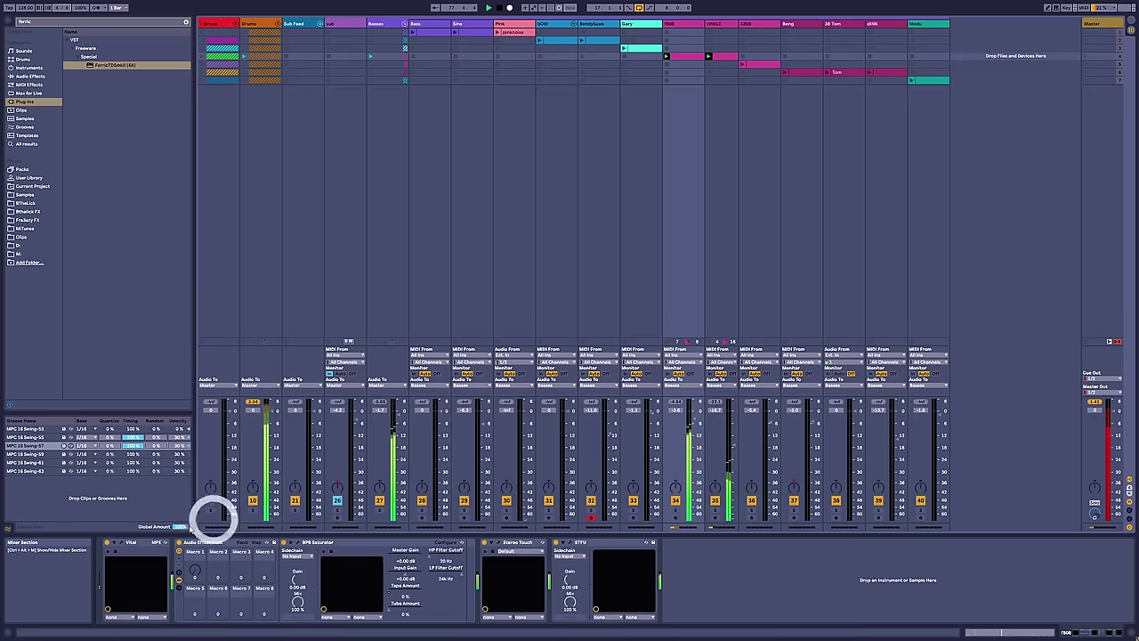
pyautogui.click(119, 541)
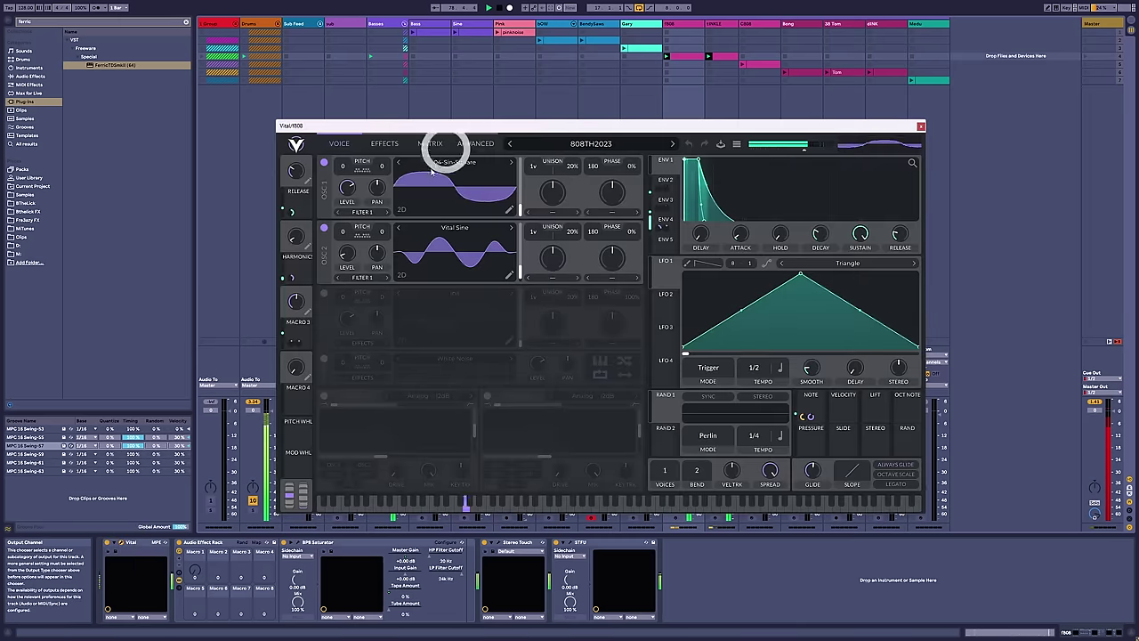
pyautogui.click(117, 541)
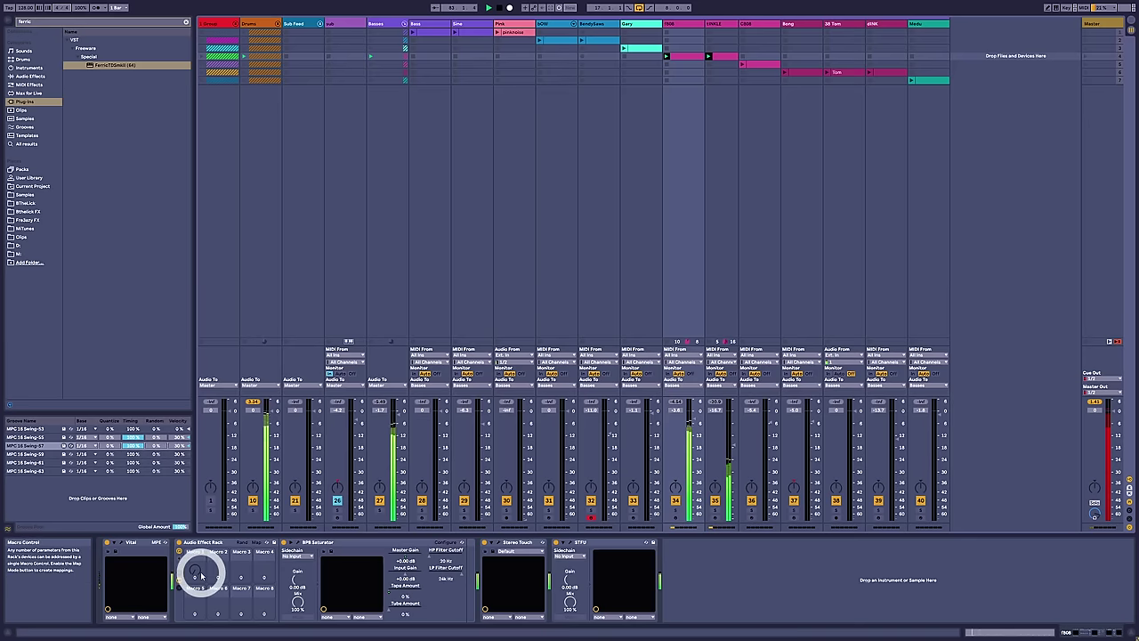
# Audition tape saturation on the f808 track with BPB Saturator, using Macro 1 to reach 33 and 81 % before returning it to 0.
pyautogui.click(313, 527)
pyautogui.moveTo(437, 262); pyautogui.dragTo(437, 156)
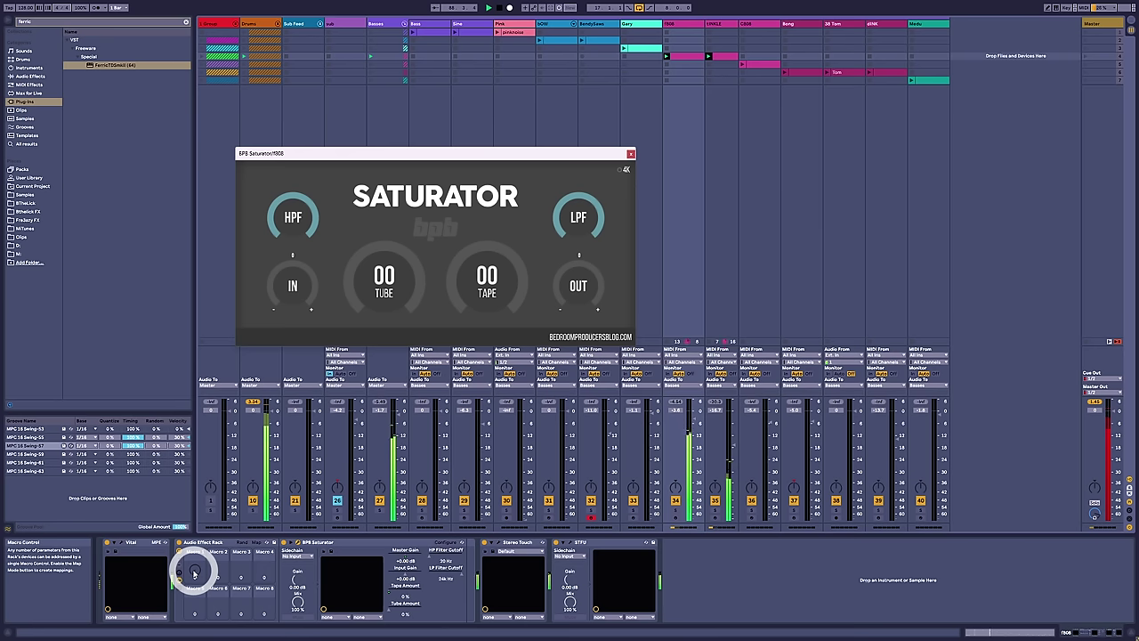
pyautogui.moveTo(194, 572); pyautogui.dragTo(194, 570)
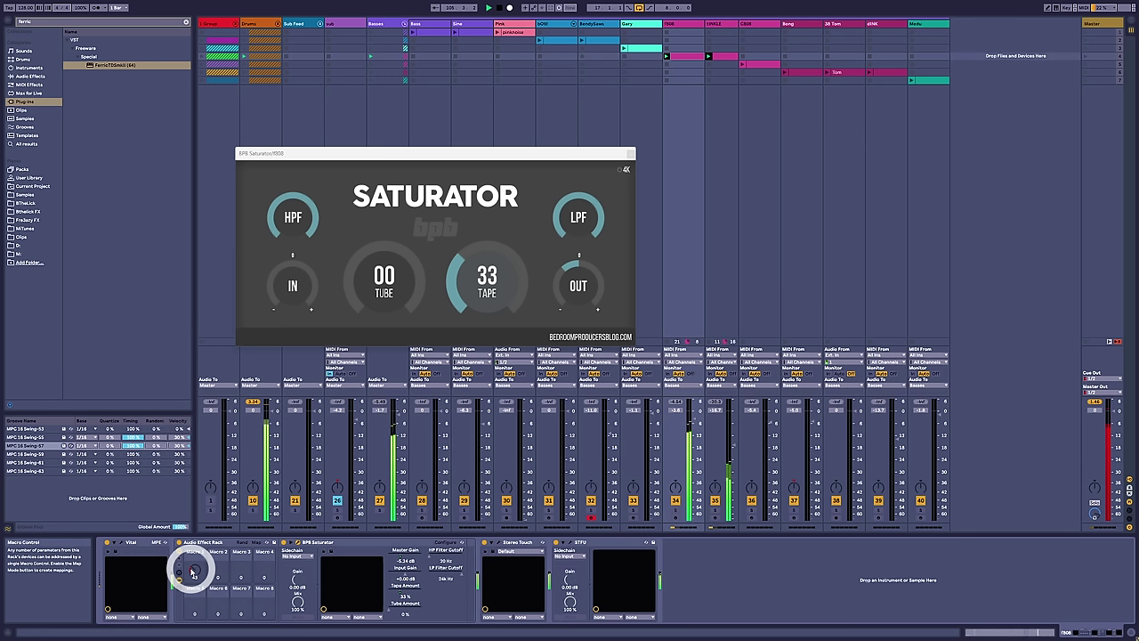
pyautogui.moveTo(194, 569); pyautogui.dragTo(194, 567)
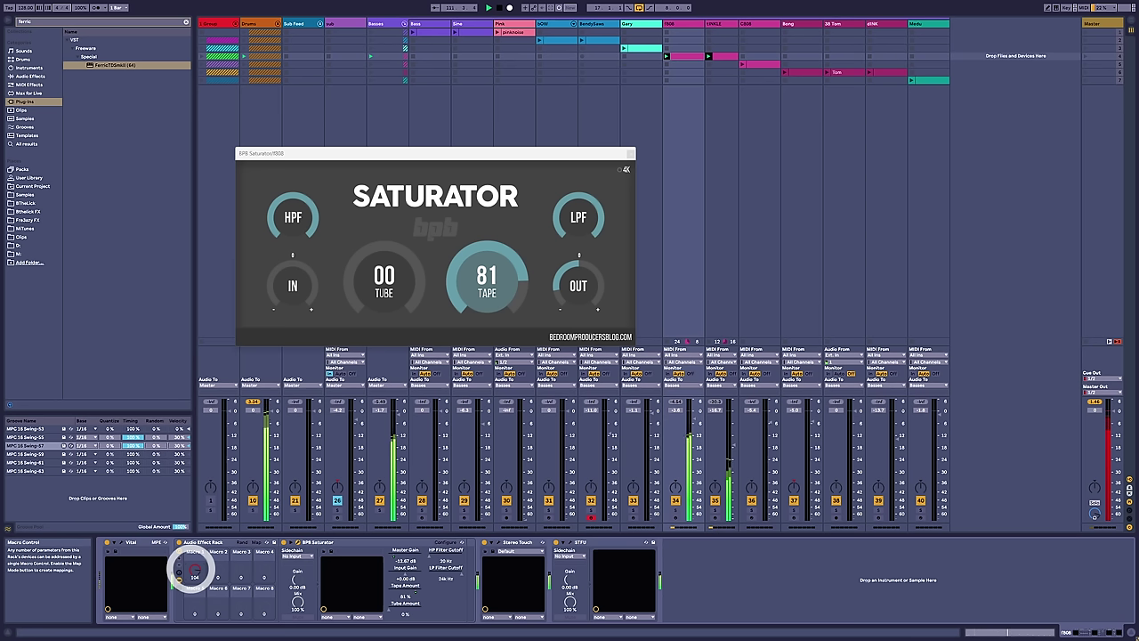
pyautogui.moveTo(194, 570); pyautogui.dragTo(194, 575)
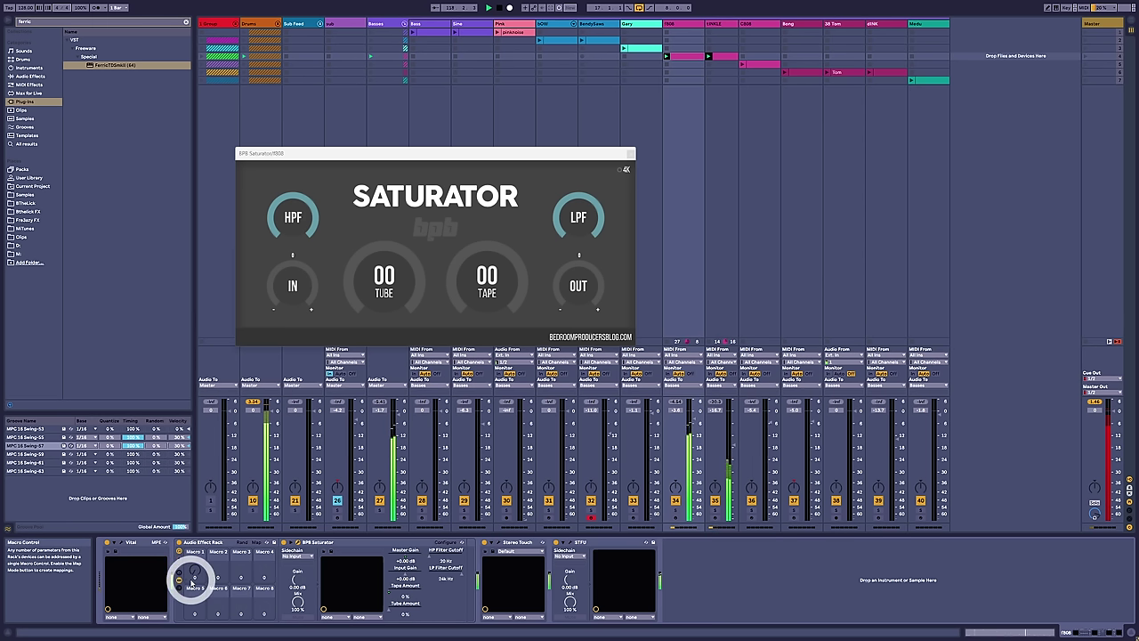
pyautogui.click(629, 157)
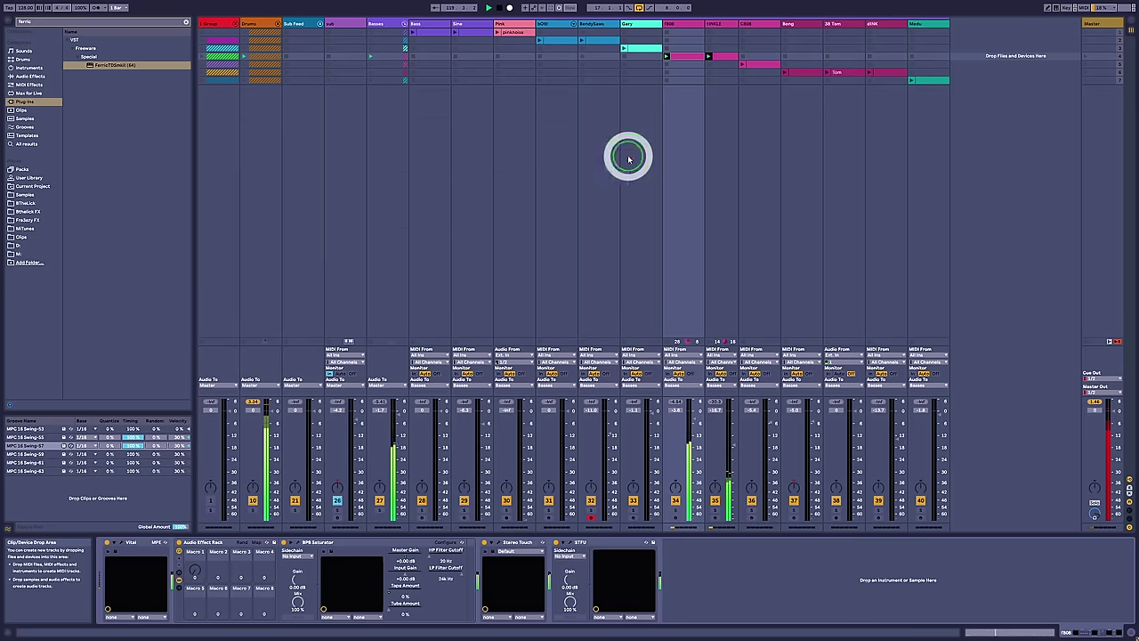
# Launch scene 7, reveal the devices inside the Medu track's Audio Effect Rack and open its wolf-shaper.
pyautogui.click(1086, 81)
pyautogui.click(933, 82)
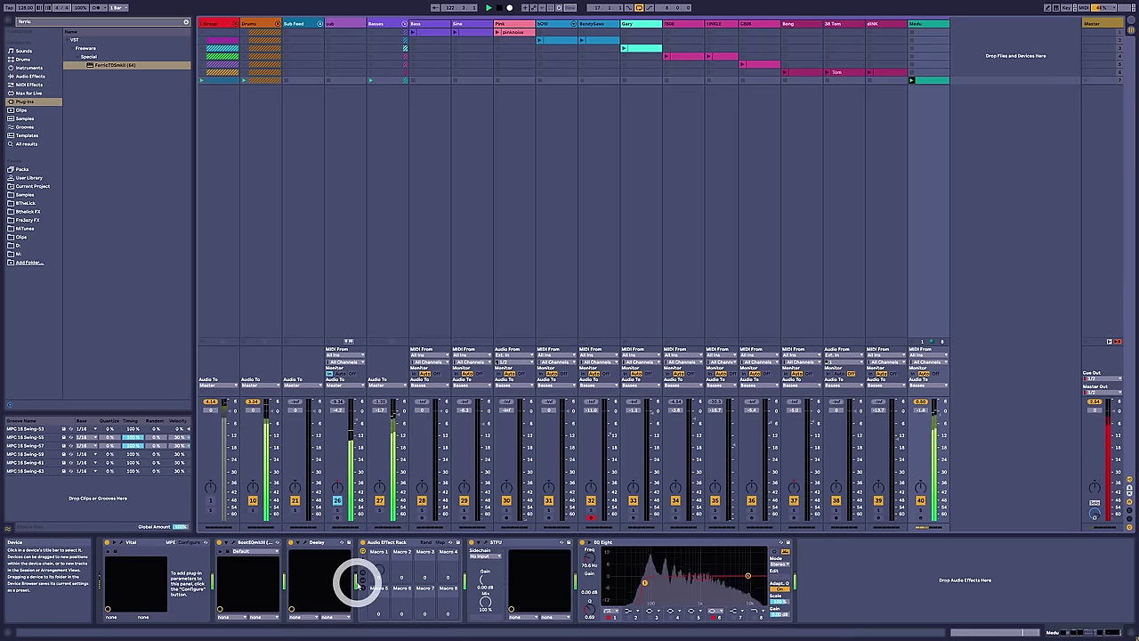
pyautogui.click(363, 580)
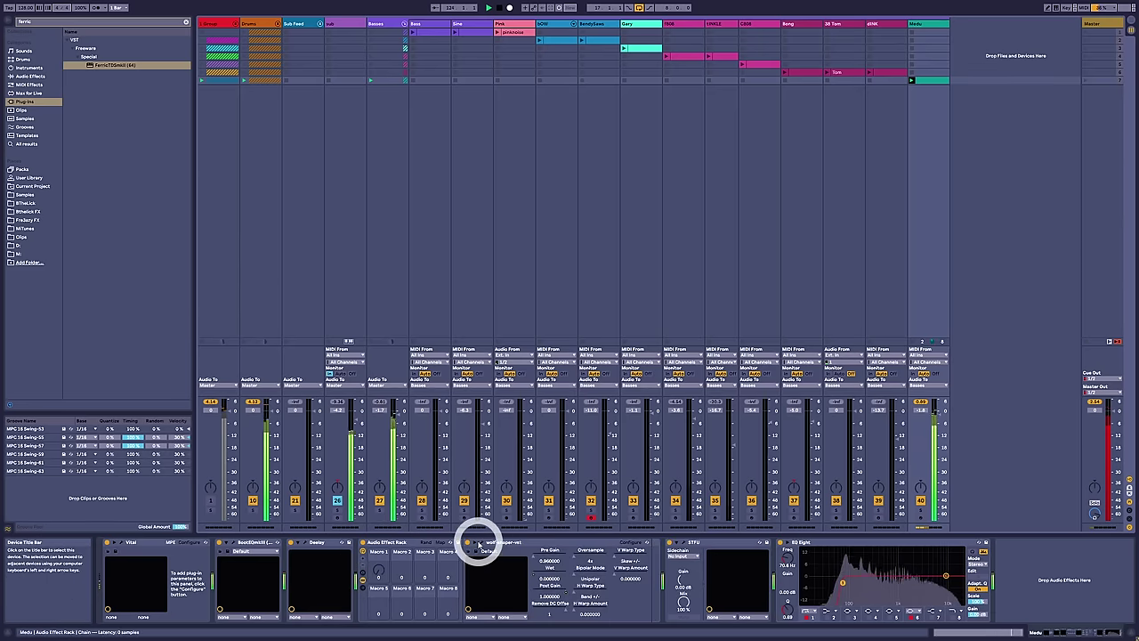
pyautogui.click(481, 543)
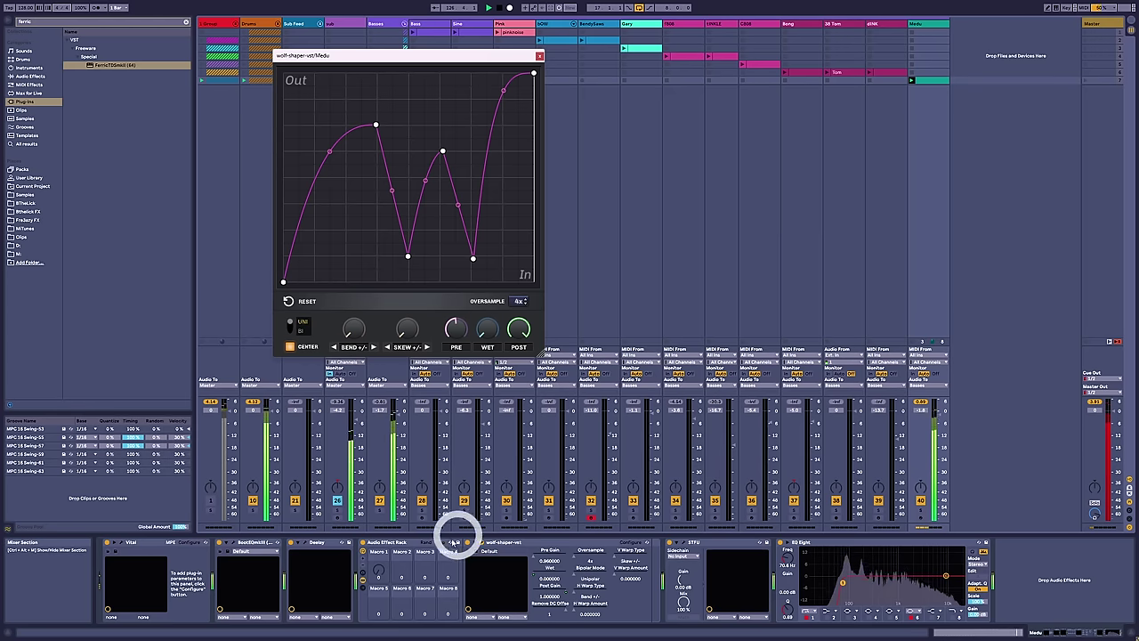
# Review the effects page of the Medu track's Vital, including its Hard Clip distortion, and close the synth.
pyautogui.click(122, 542)
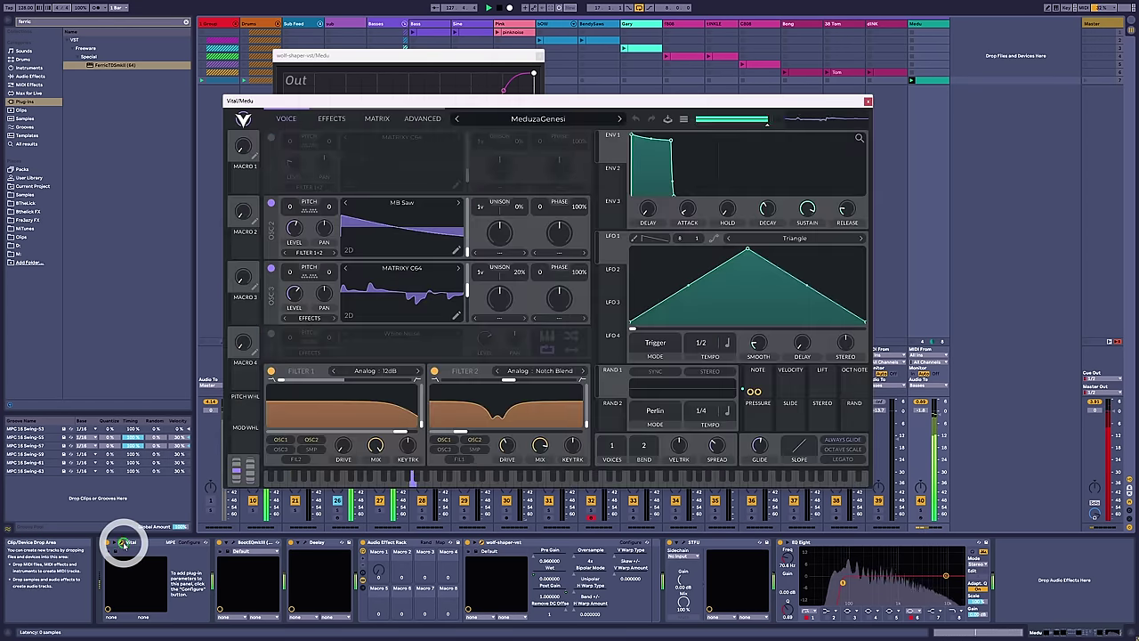
pyautogui.click(328, 119)
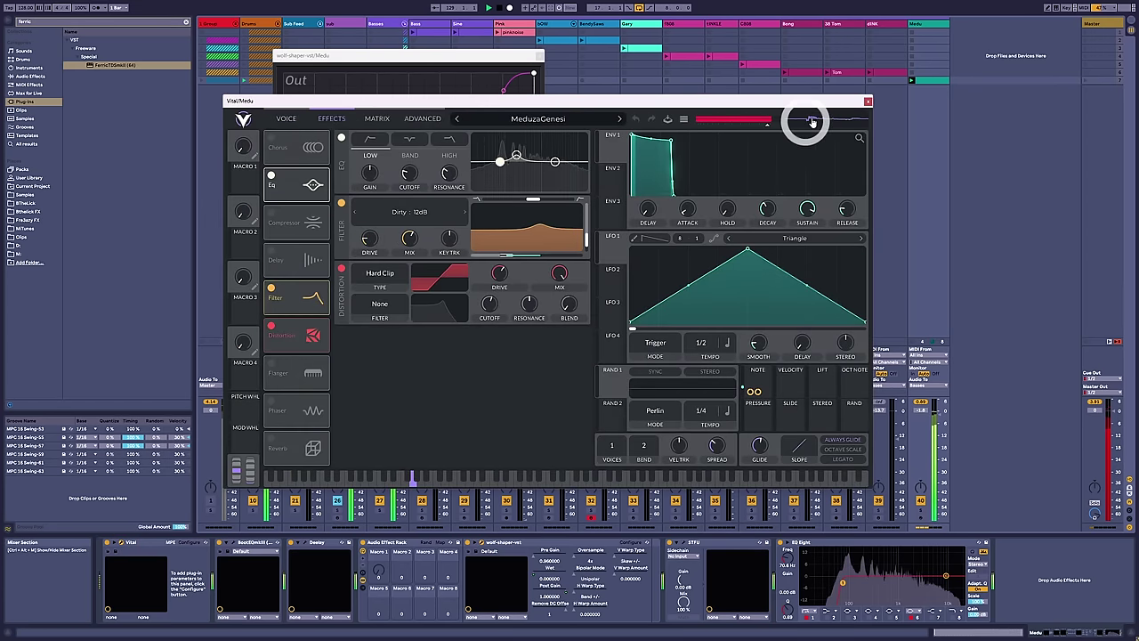
pyautogui.click(867, 101)
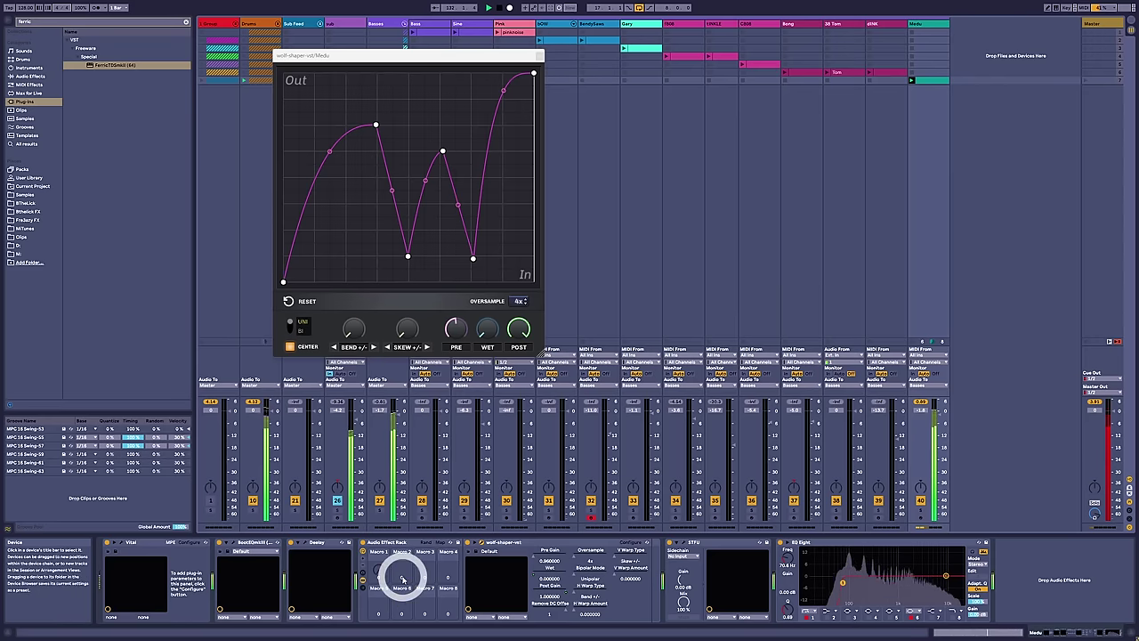
# Audition wolf-shaper on the Medu track by raising Macro 1 to 58 and 96, return it to 0 and close the plugin.
pyautogui.moveTo(377, 576); pyautogui.dragTo(377, 569)
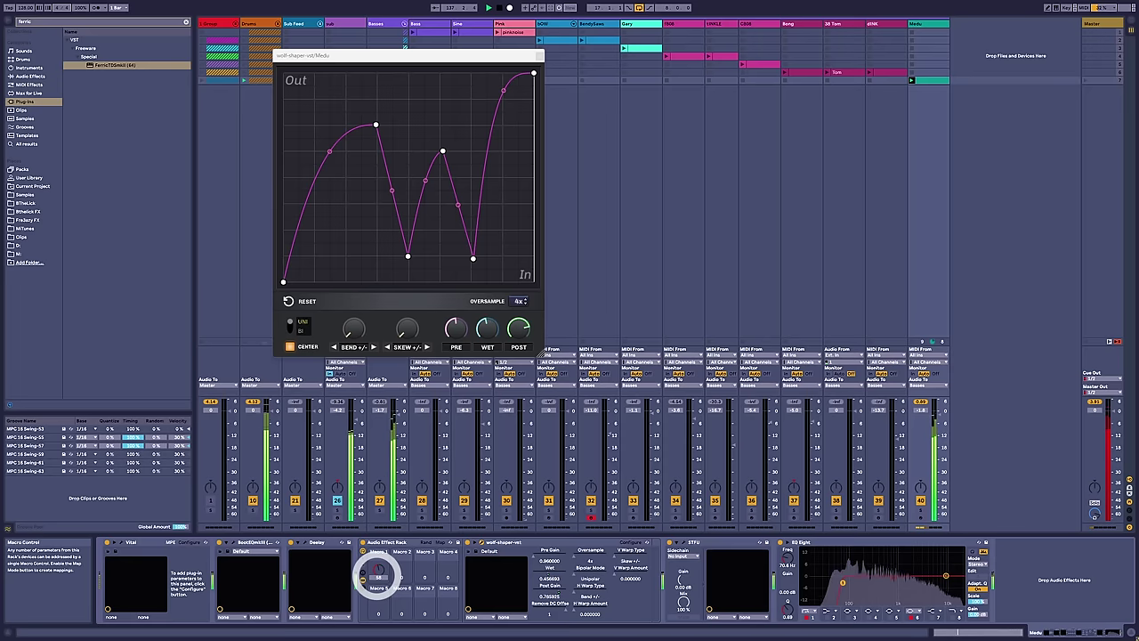
pyautogui.moveTo(378, 575); pyautogui.dragTo(377, 568)
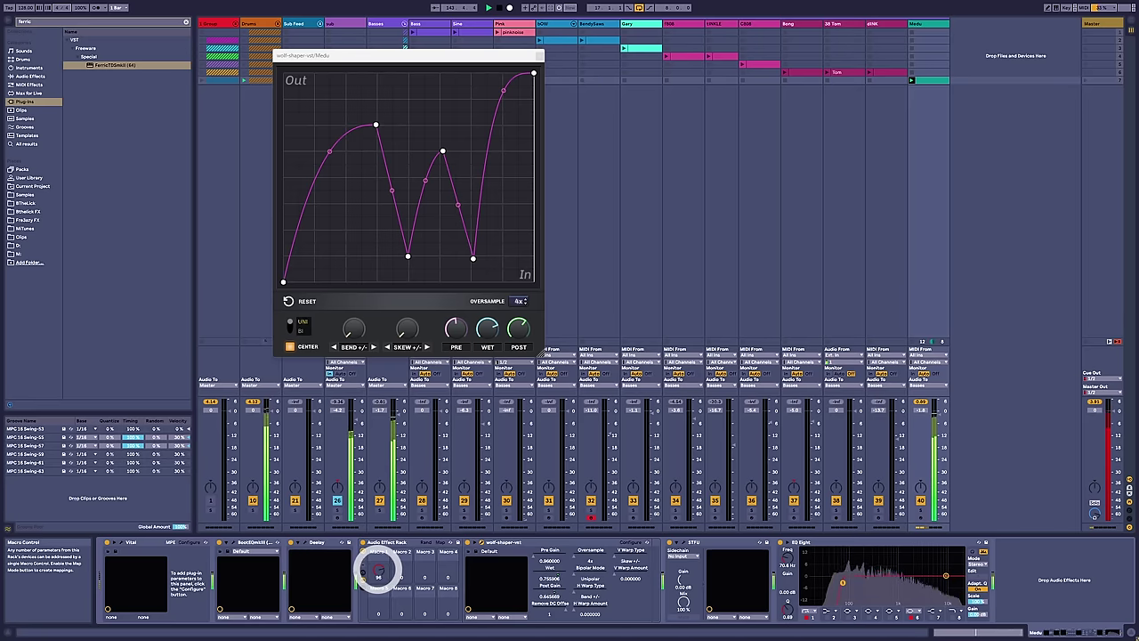
pyautogui.moveTo(378, 574)
pyautogui.mouseDown()
pyautogui.moveTo(377, 564)
pyautogui.moveTo(377, 574)
pyautogui.mouseUp()
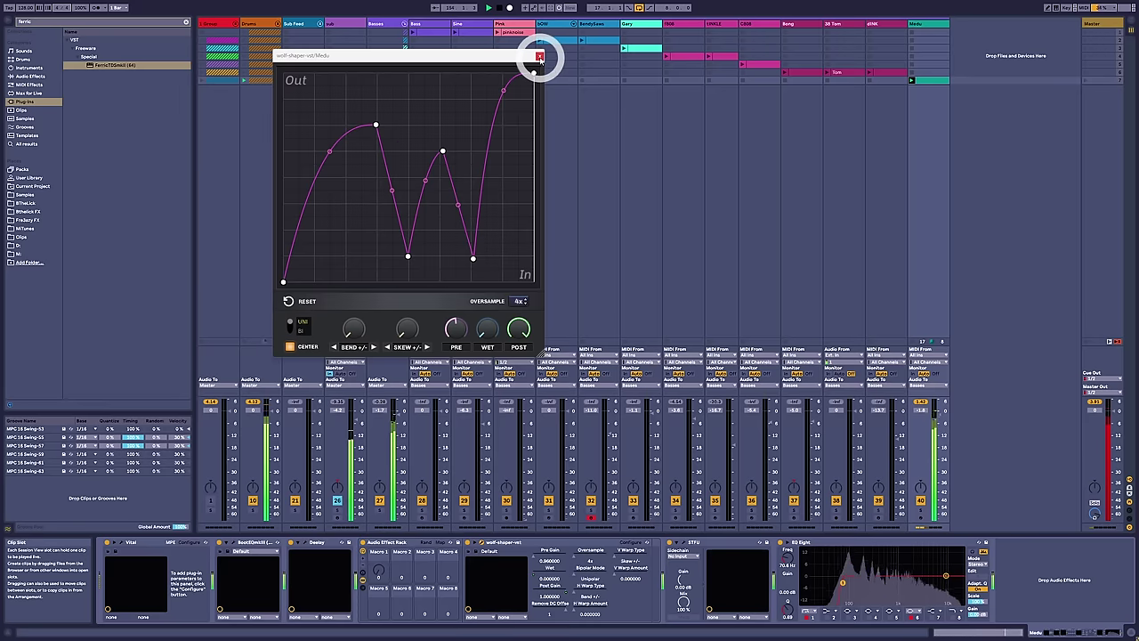
pyautogui.click(539, 58)
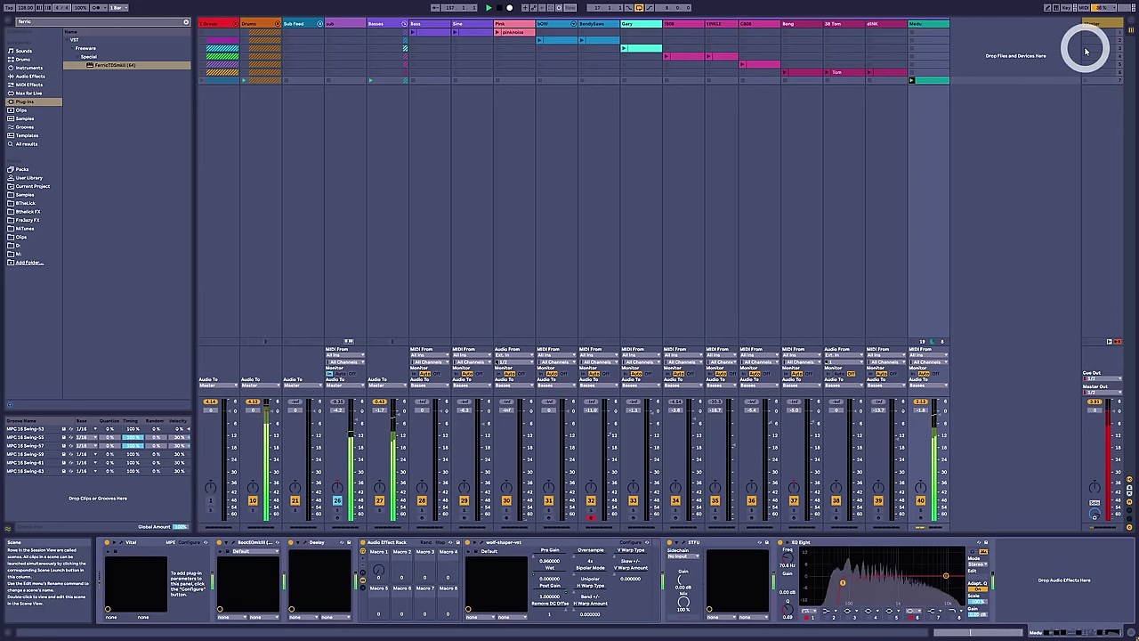
# Launch scene 3, show the Gary track's devices and open BPB Saturator from inside its Audio Effect Rack.
pyautogui.click(626, 48)
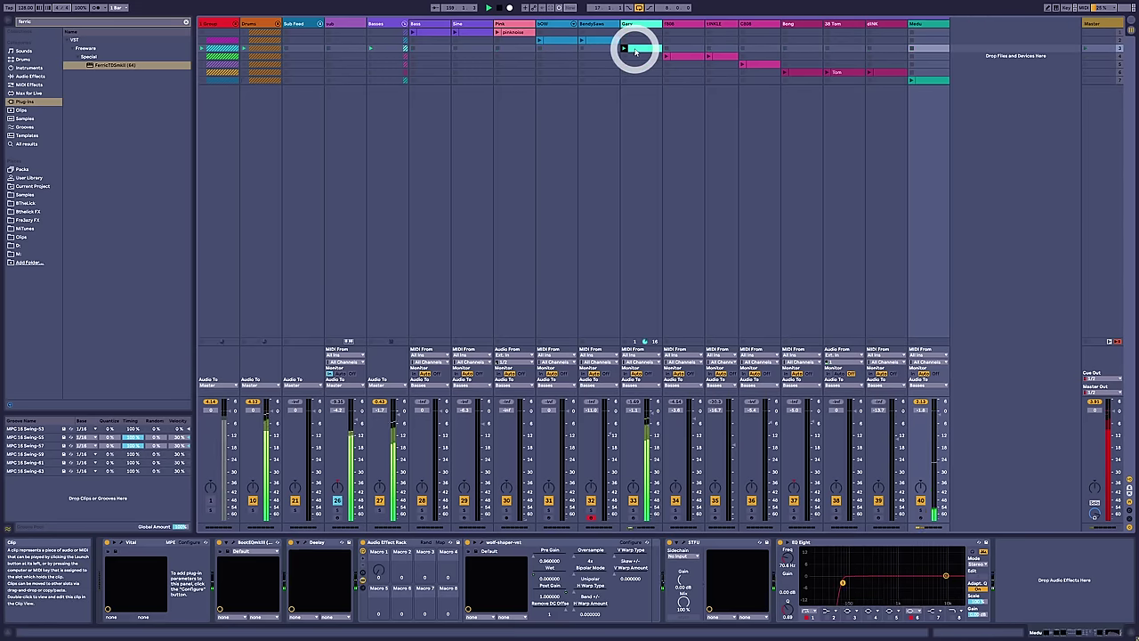
pyautogui.doubleClick(635, 51)
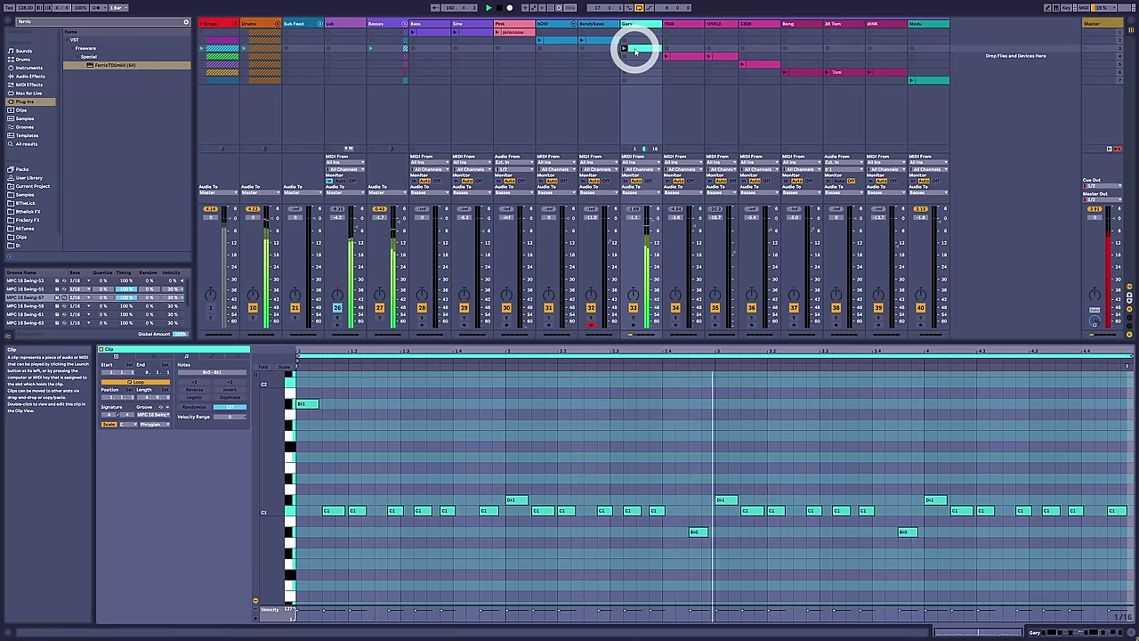
pyautogui.hotkey('shift', 'Tab')
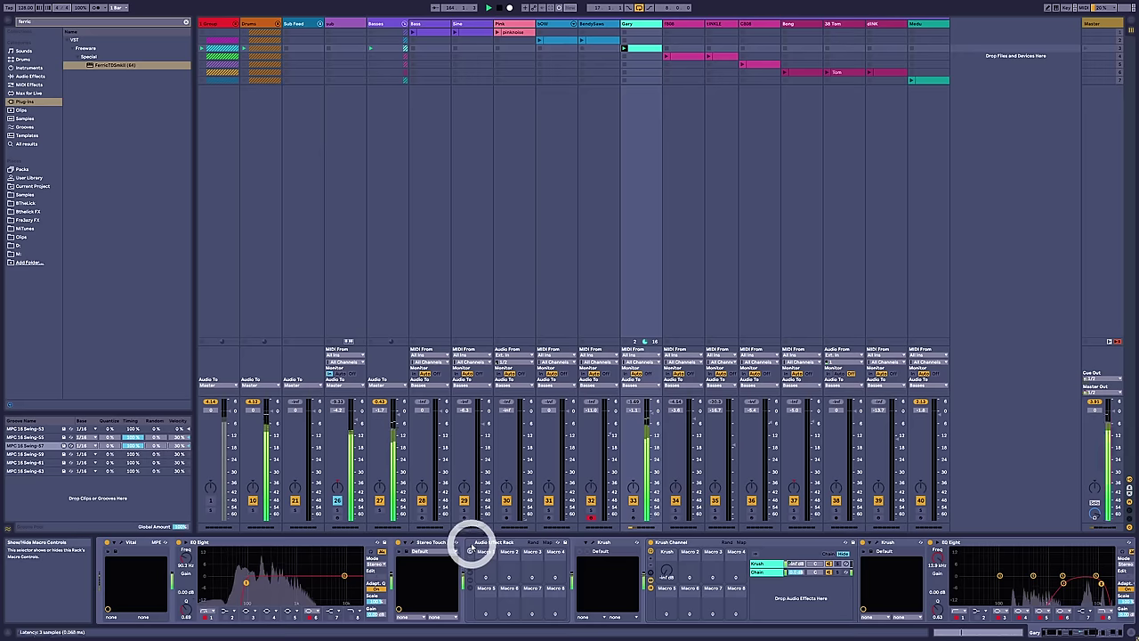
pyautogui.click(470, 566)
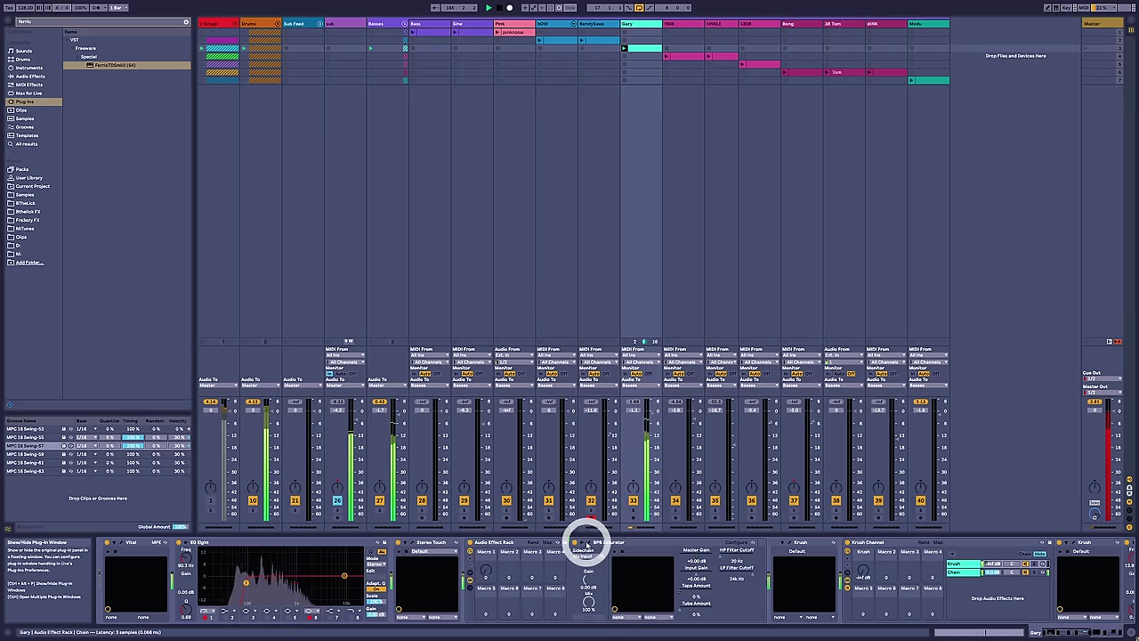
pyautogui.click(588, 545)
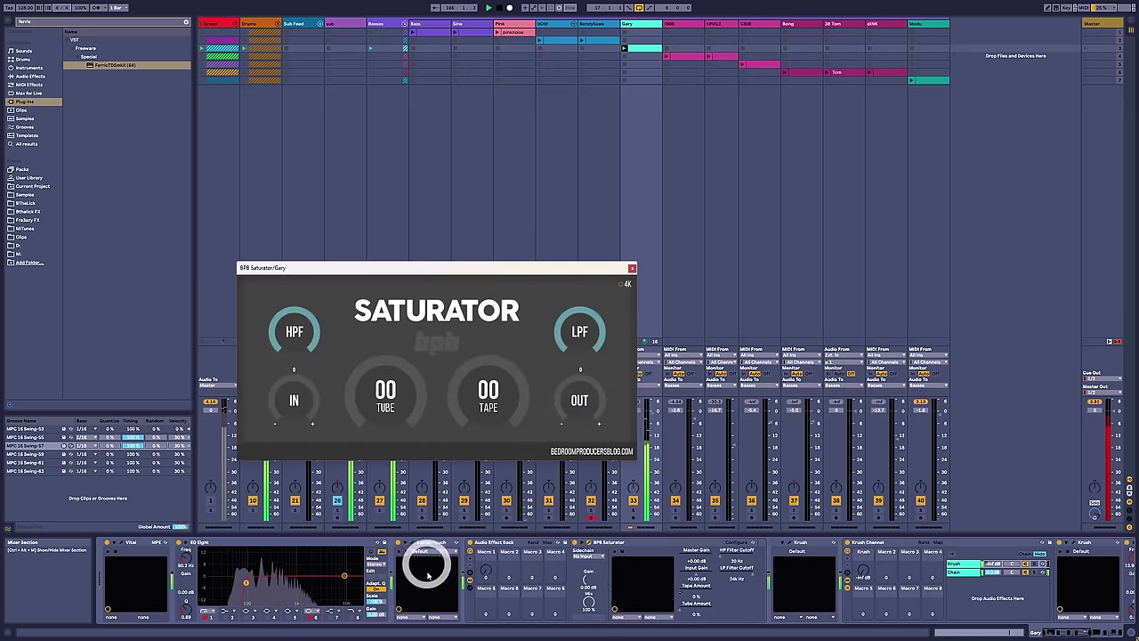
# Audition the Gary track's tape saturation at 54 % with Macro 1, reset it to 0, and hide the rack's devices and the Saturator window.
pyautogui.moveTo(485, 572); pyautogui.dragTo(487, 571)
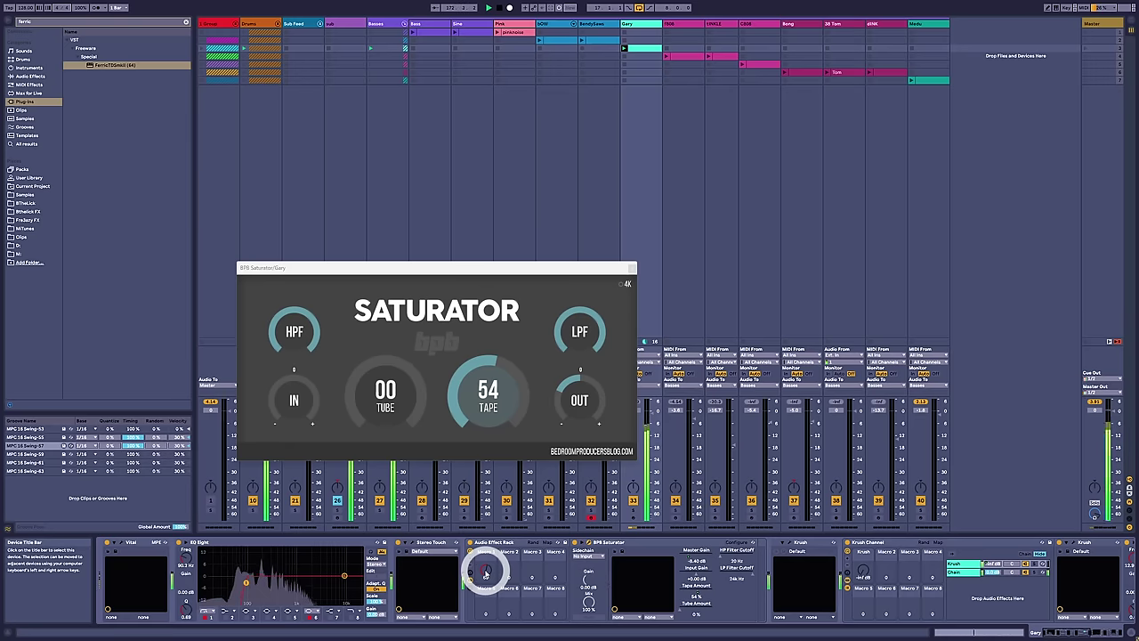
pyautogui.moveTo(486, 573); pyautogui.dragTo(486, 577)
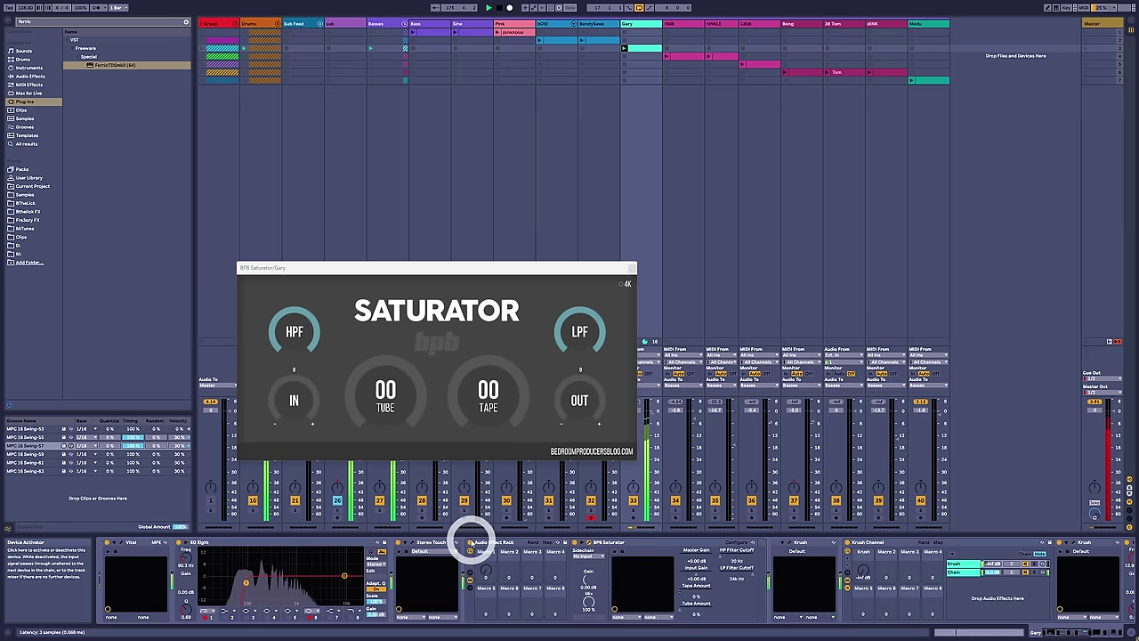
pyautogui.click(468, 580)
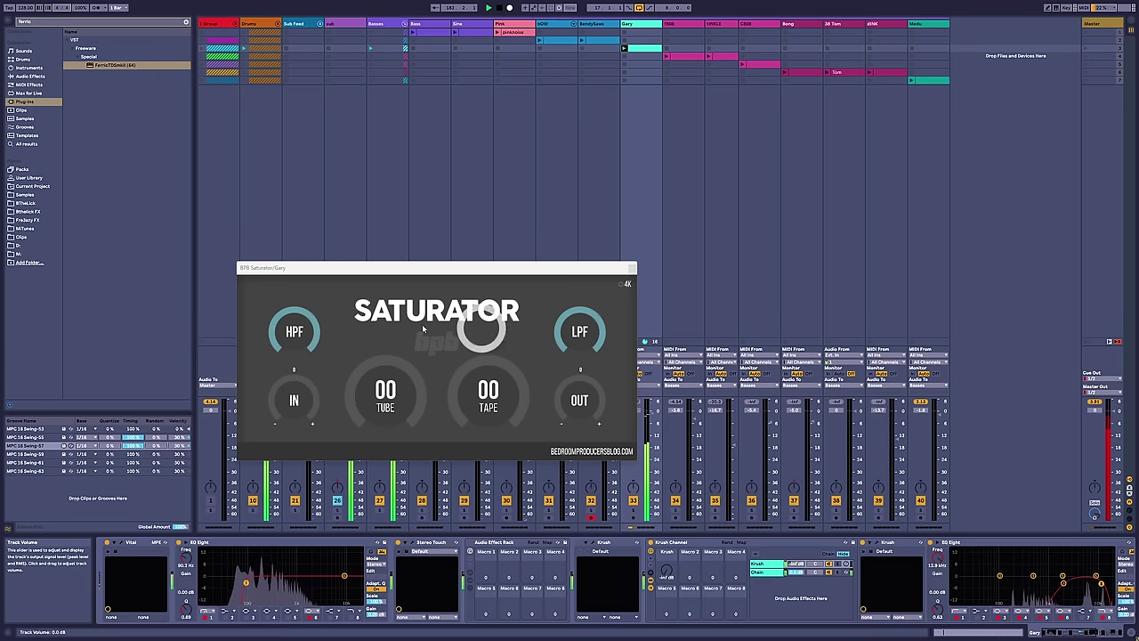
pyautogui.click(631, 269)
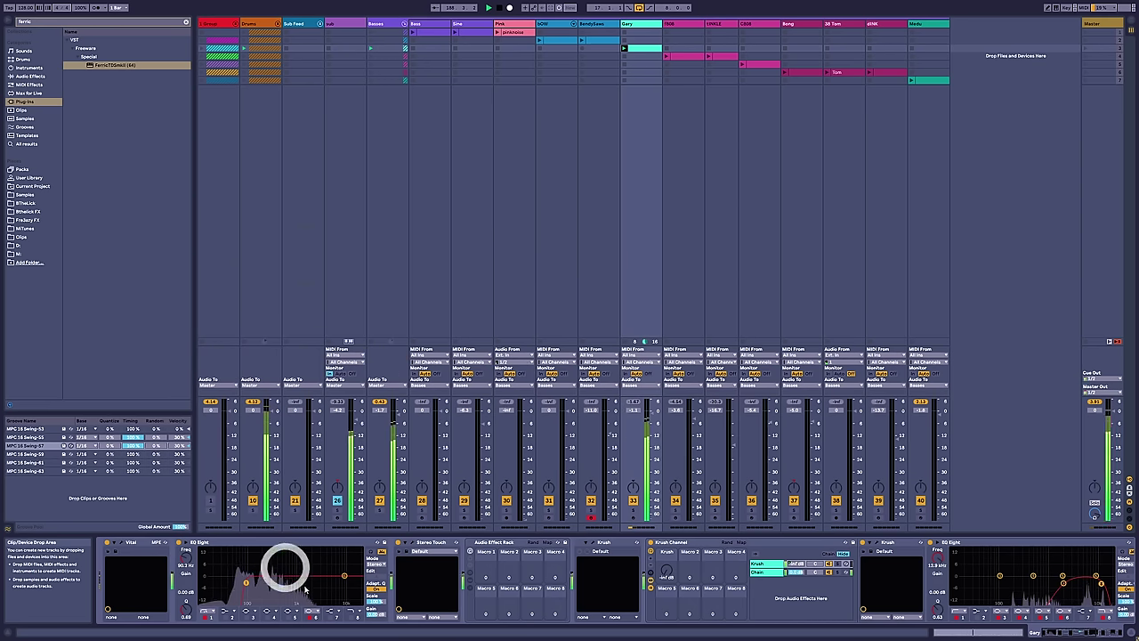
# Open the Gary track's first Krush, try crush at 58.4 % and reset it to 0, and set downsampling to 29.6 %.
pyautogui.click(594, 544)
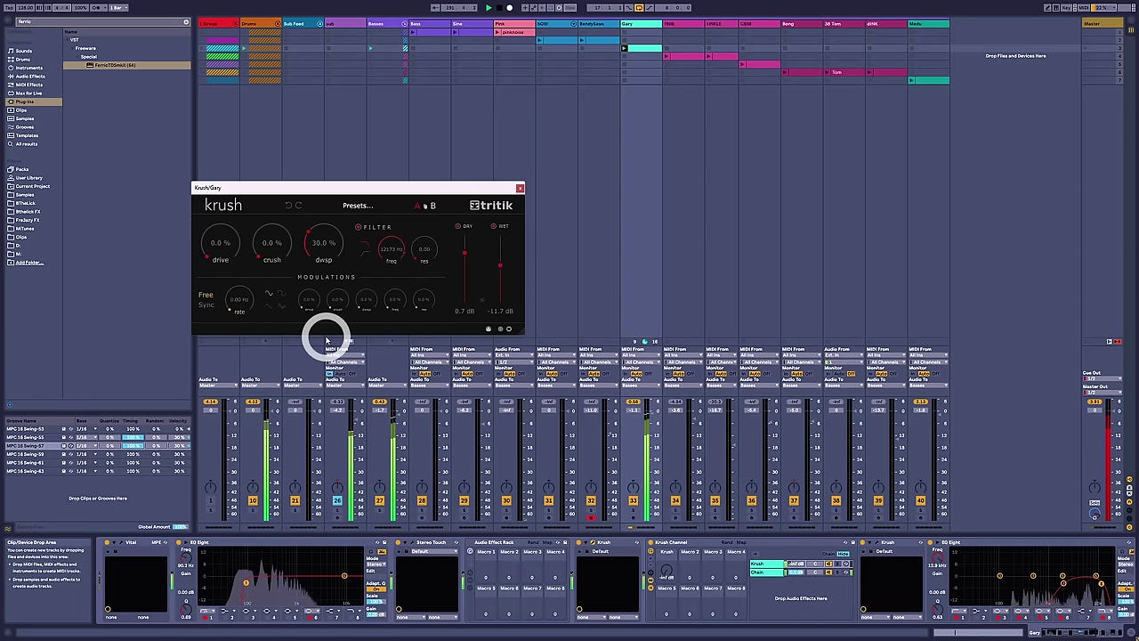
pyautogui.click(313, 309)
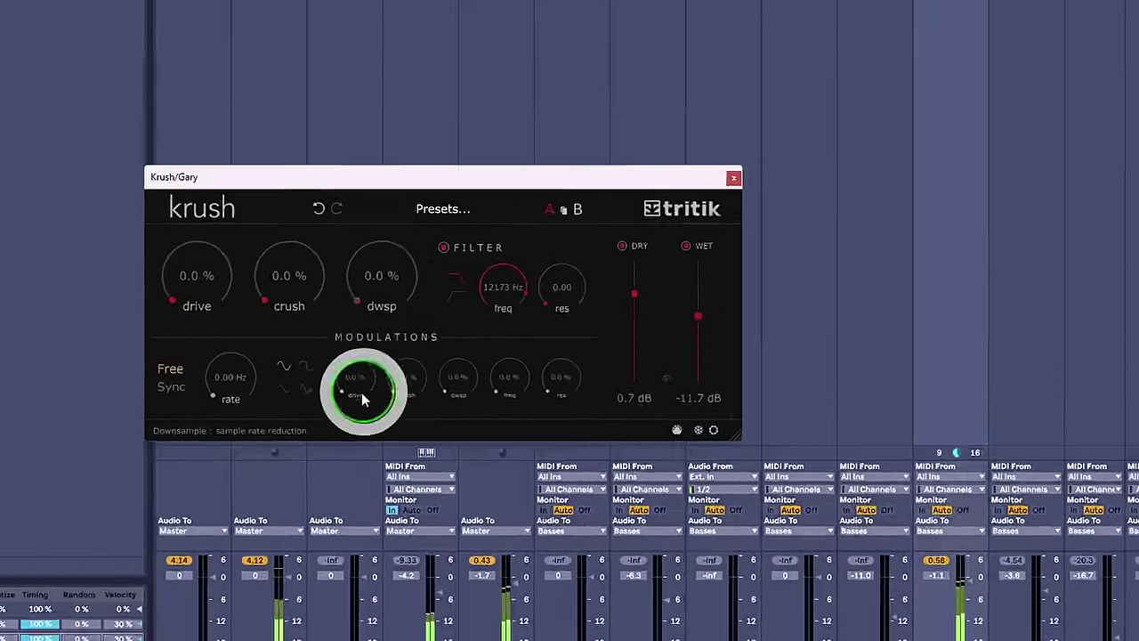
pyautogui.moveTo(294, 272); pyautogui.dragTo(347, 170)
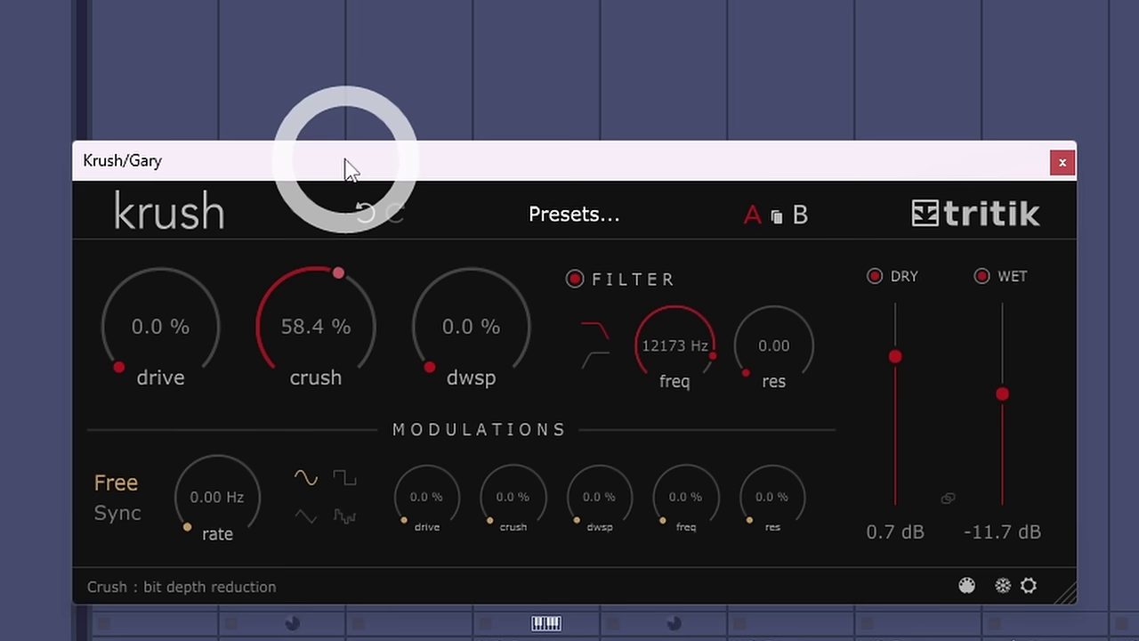
pyautogui.moveTo(349, 169); pyautogui.dragTo(293, 448)
pyautogui.moveTo(481, 367); pyautogui.dragTo(409, 249)
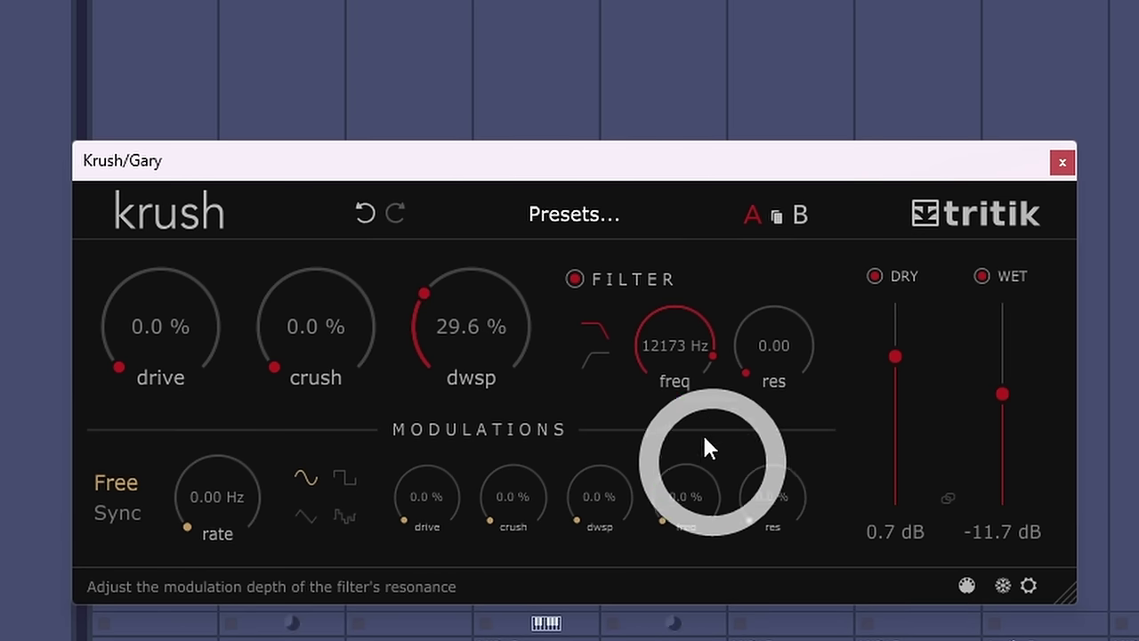
# Raise Krush's filter frequency to 17996 Hz and switch the filter off to hear the downsampling unfiltered.
pyautogui.moveTo(683, 381); pyautogui.dragTo(680, 363)
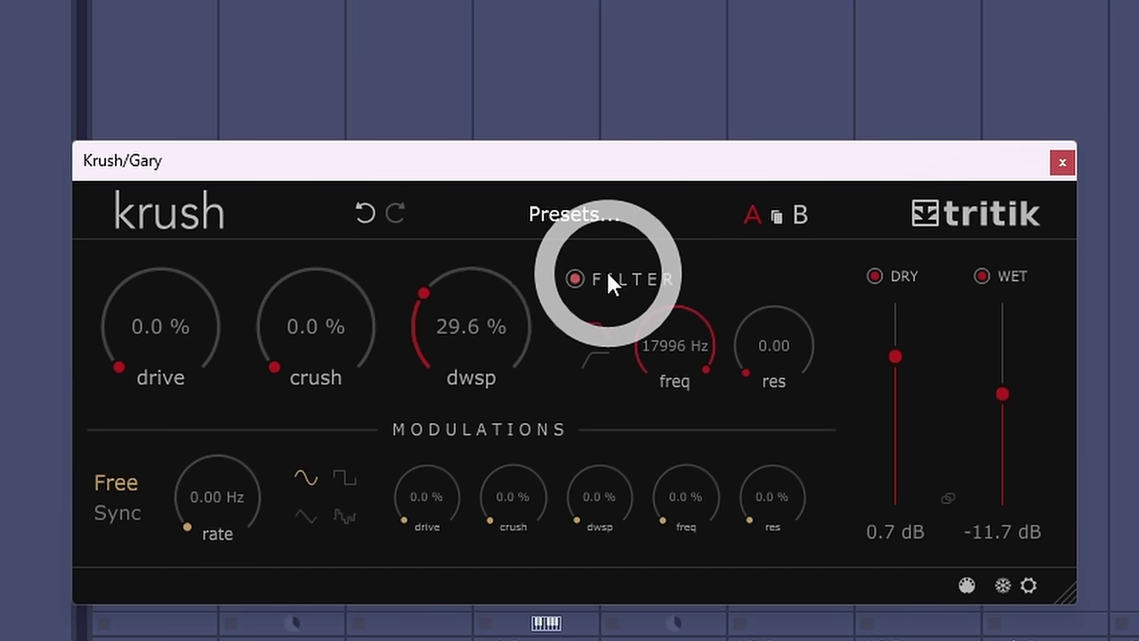
pyautogui.click(575, 278)
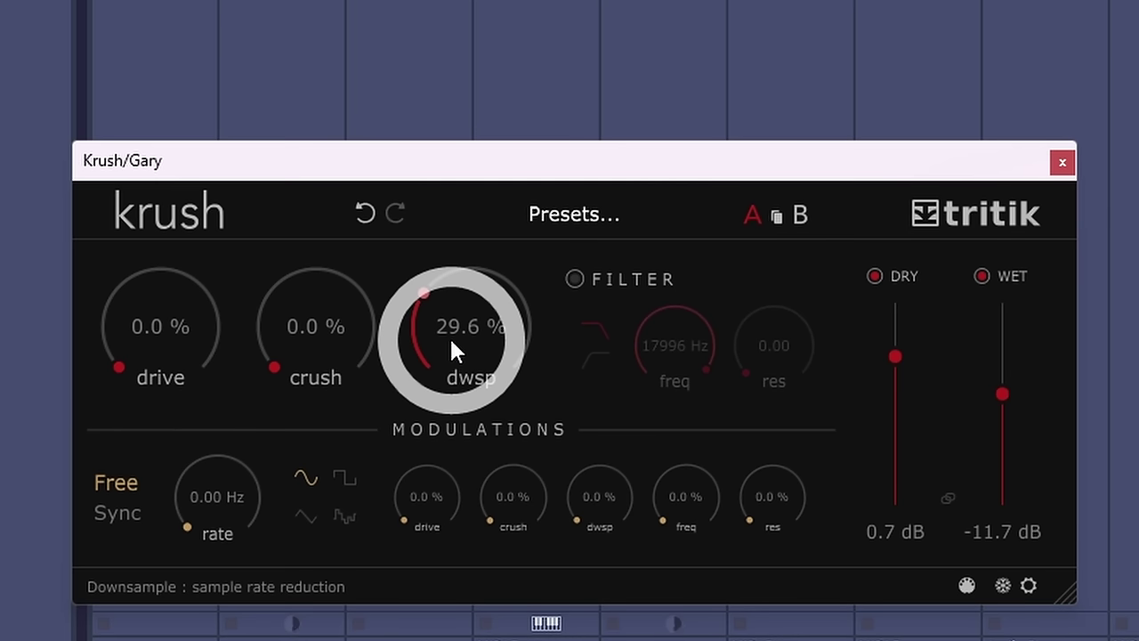
pyautogui.moveTo(451, 340)
pyautogui.mouseDown()
pyautogui.moveTo(482, 314)
pyautogui.moveTo(473, 347)
pyautogui.moveTo(436, 283)
pyautogui.moveTo(443, 331)
pyautogui.mouseUp()
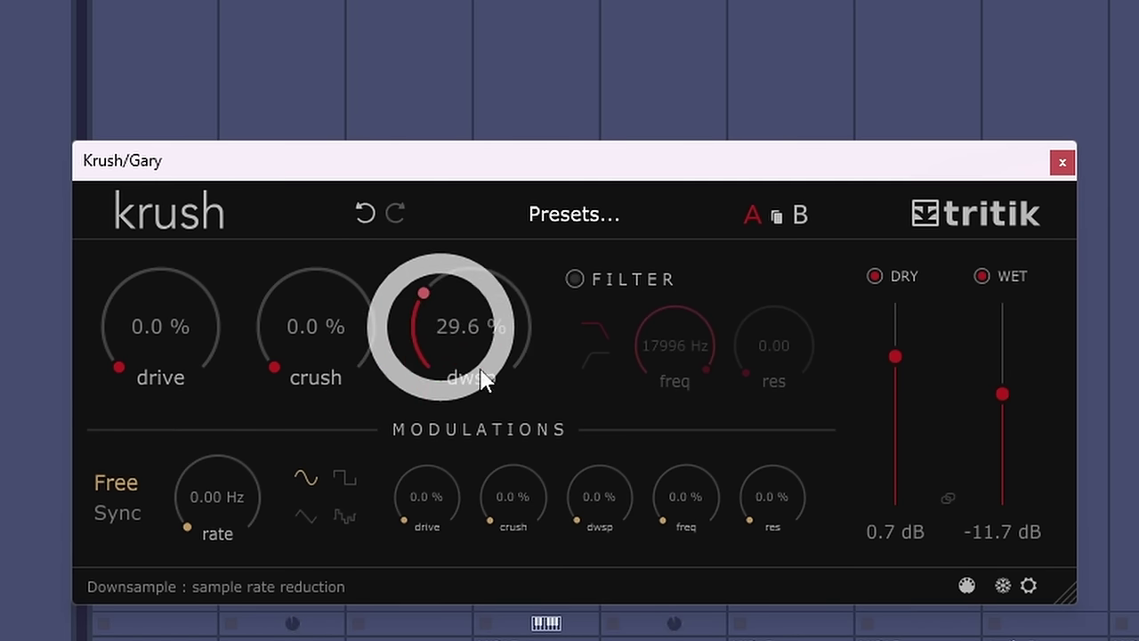
# Lower the wet level of the Gary track's first Krush to -17.4 dB.
pyautogui.moveTo(1002, 394); pyautogui.dragTo(972, 412)
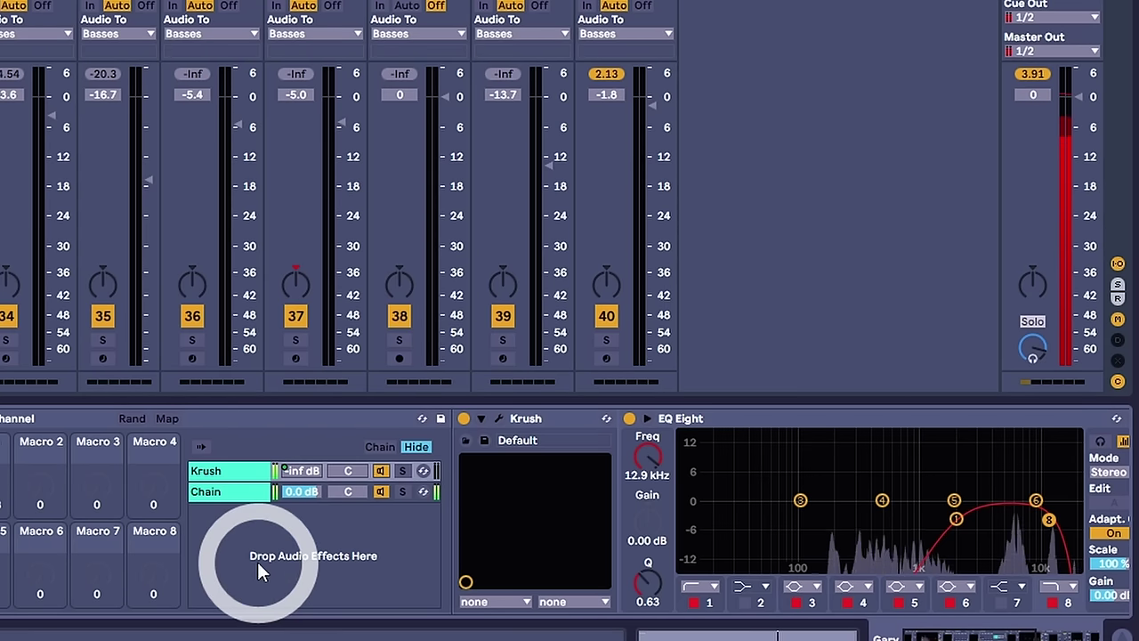
# Open the Gary track's kHs Transient Shaper, place its window beside Krush, and set the Gate's threshold to -41.8 dB.
pyautogui.moveTo(930, 636); pyautogui.dragTo(960, 631)
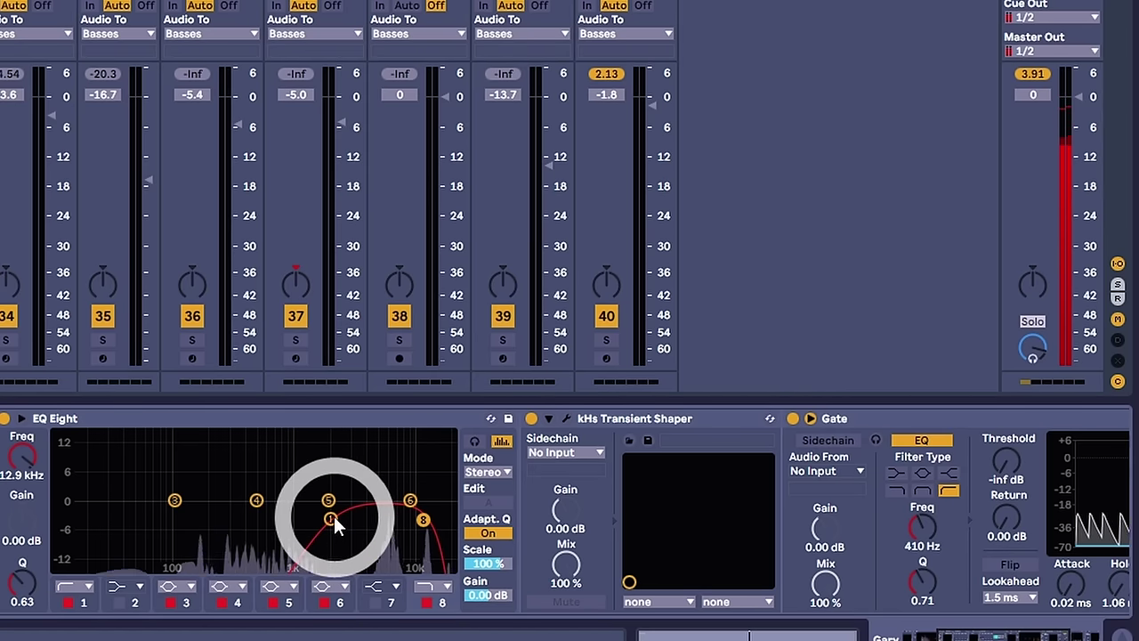
pyautogui.click(966, 635)
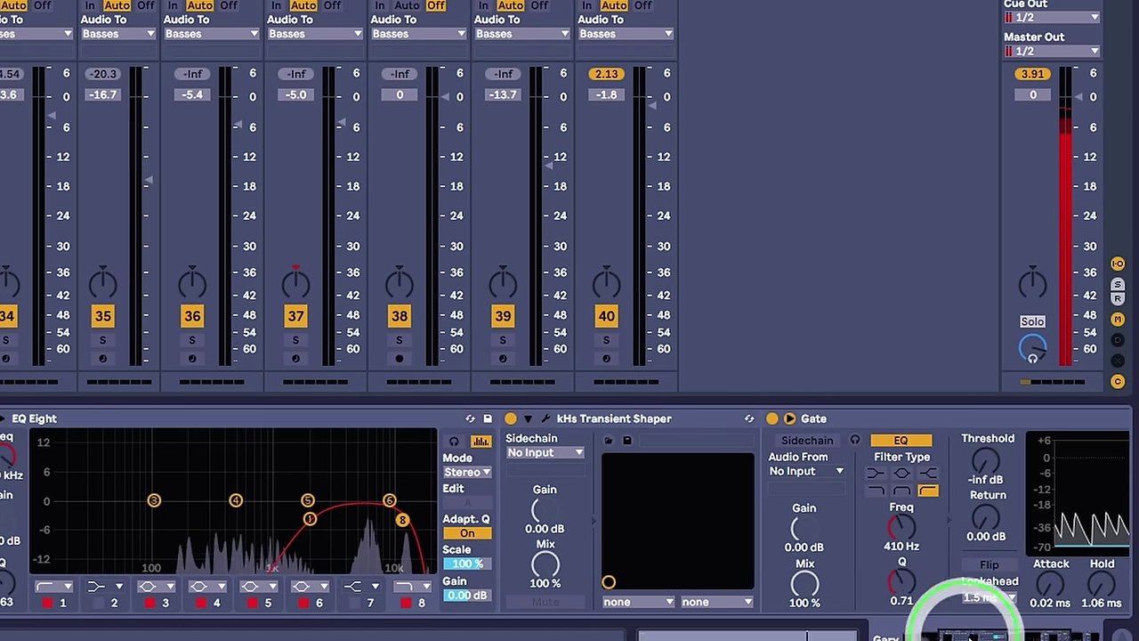
pyautogui.moveTo(969, 637); pyautogui.dragTo(991, 636)
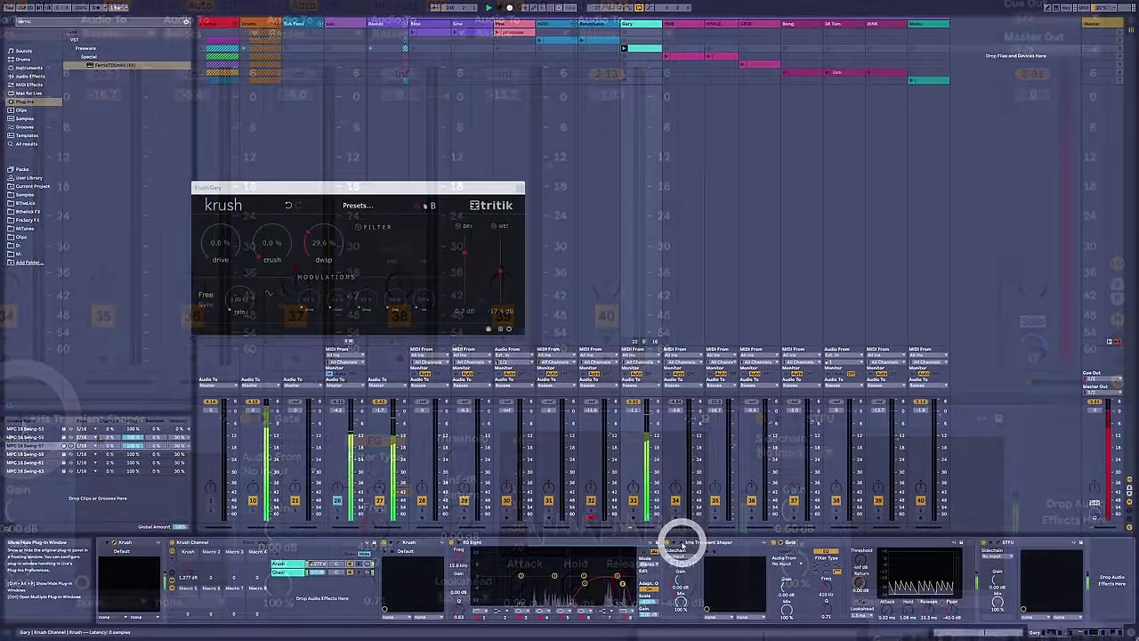
pyautogui.click(678, 542)
pyautogui.moveTo(279, 172); pyautogui.dragTo(654, 145)
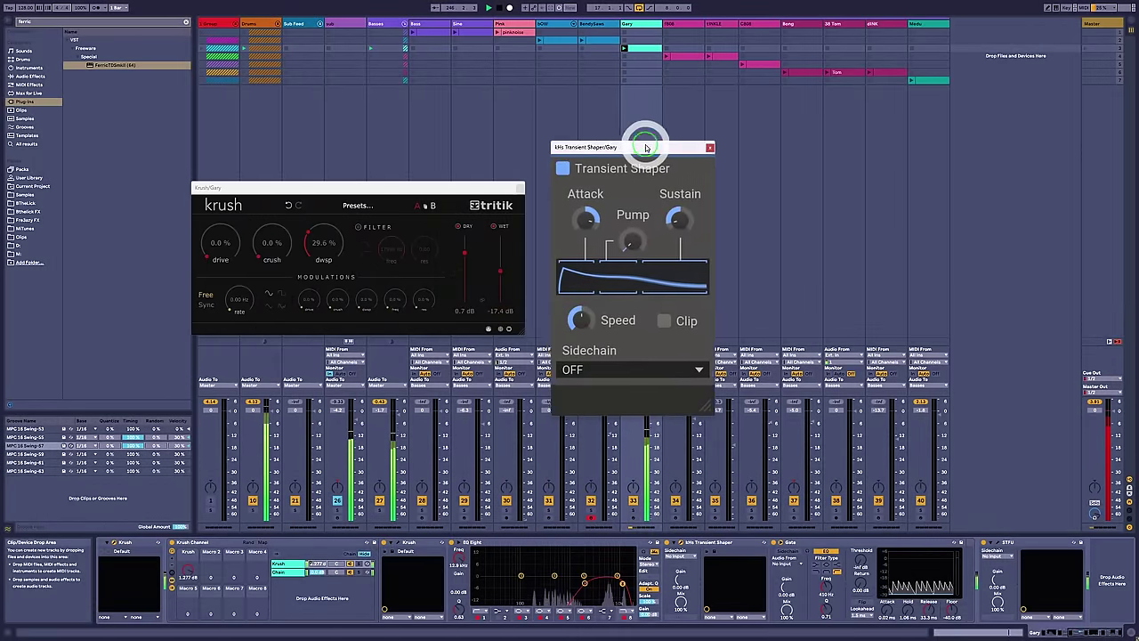
pyautogui.moveTo(687, 219)
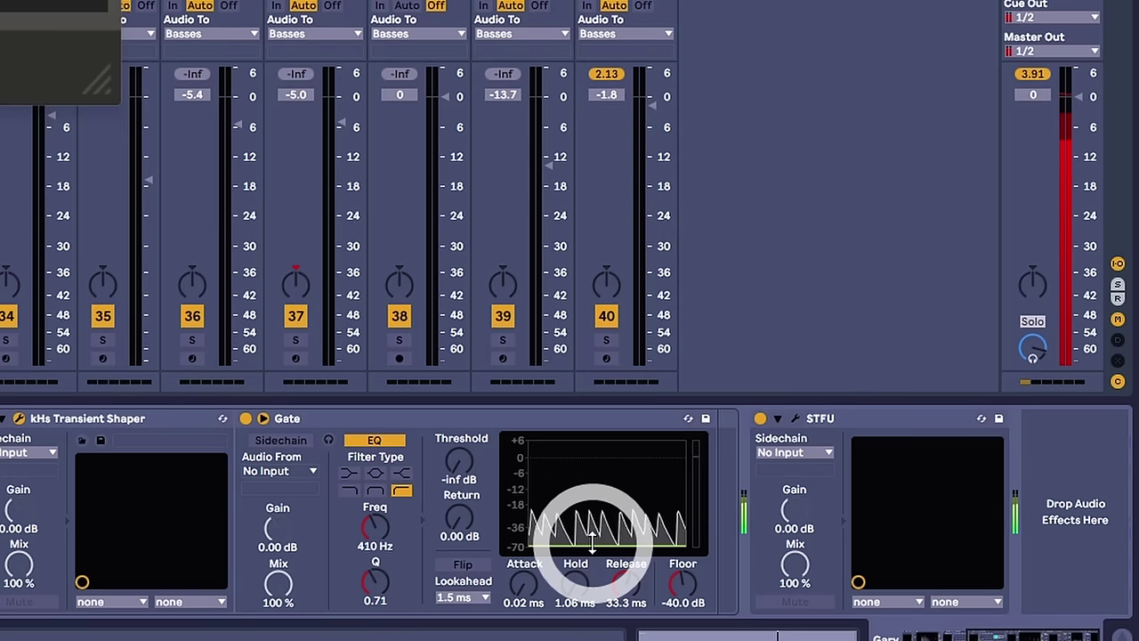
pyautogui.moveTo(593, 538); pyautogui.dragTo(594, 532)
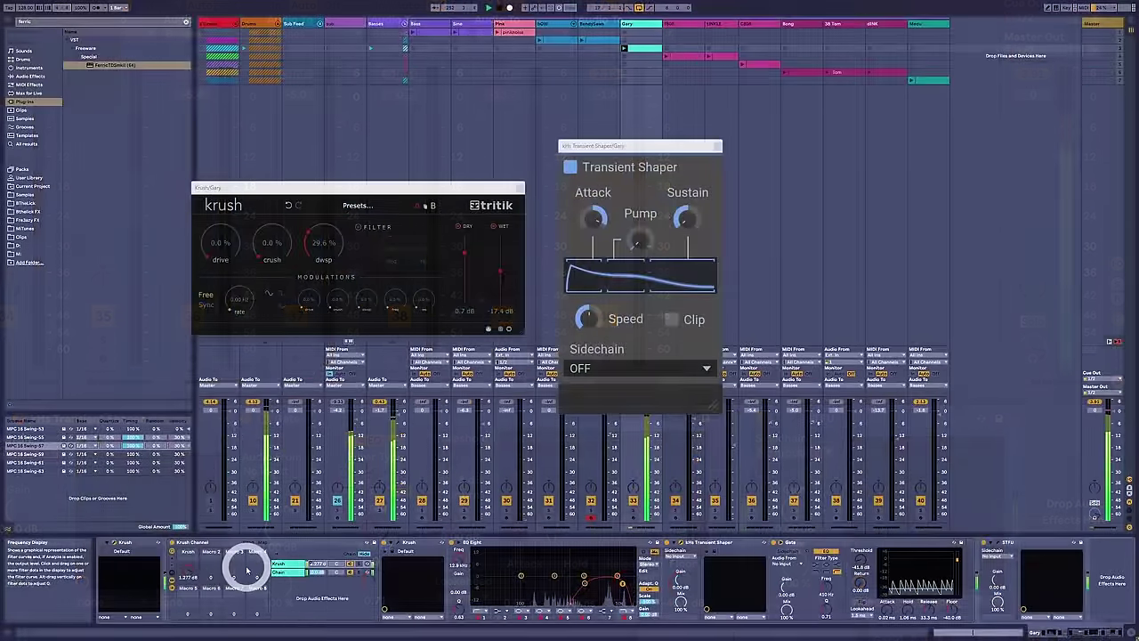
# Replace the first Krush's window with the one inside the Krush Channel rack and lower the Krush chain's volume to -8.171 dB.
pyautogui.click(519, 190)
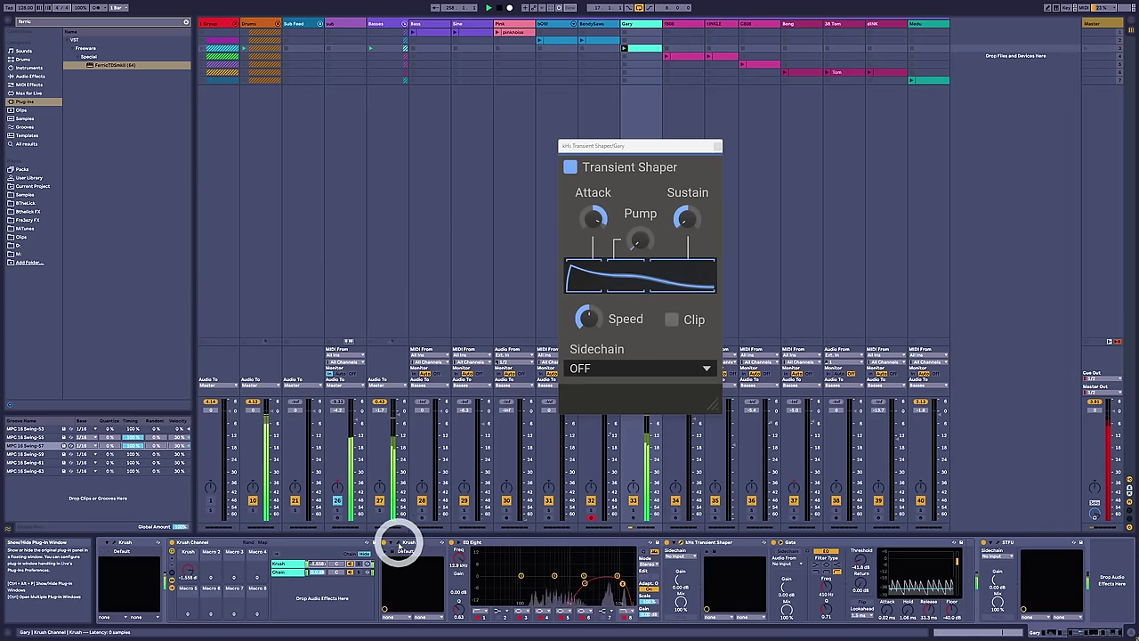
pyautogui.click(399, 542)
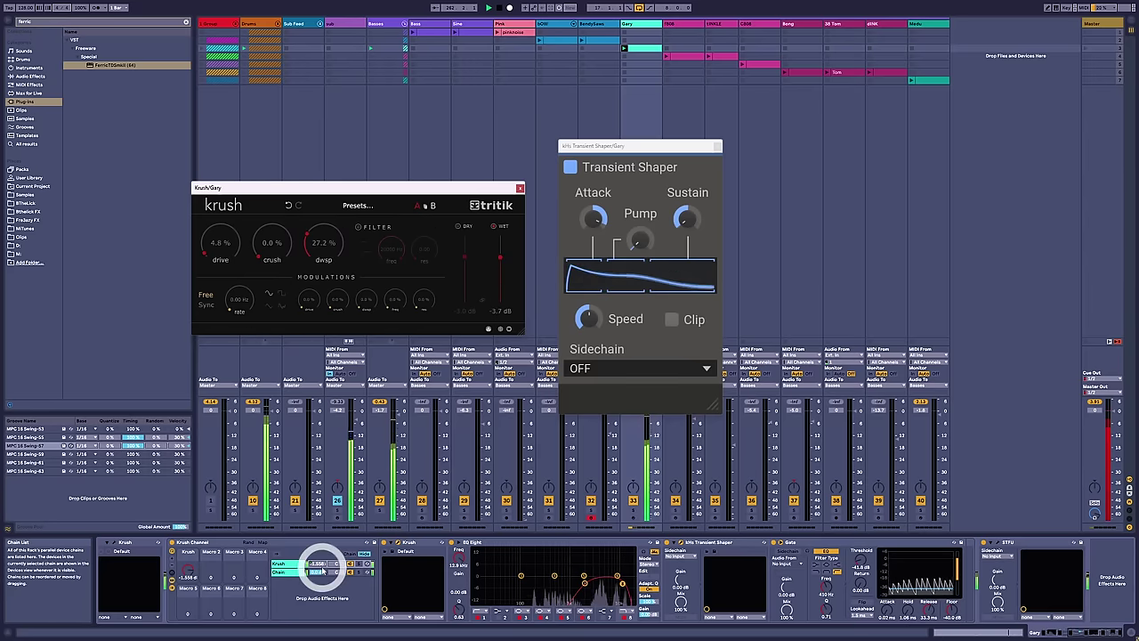
pyautogui.moveTo(326, 564); pyautogui.dragTo(189, 569)
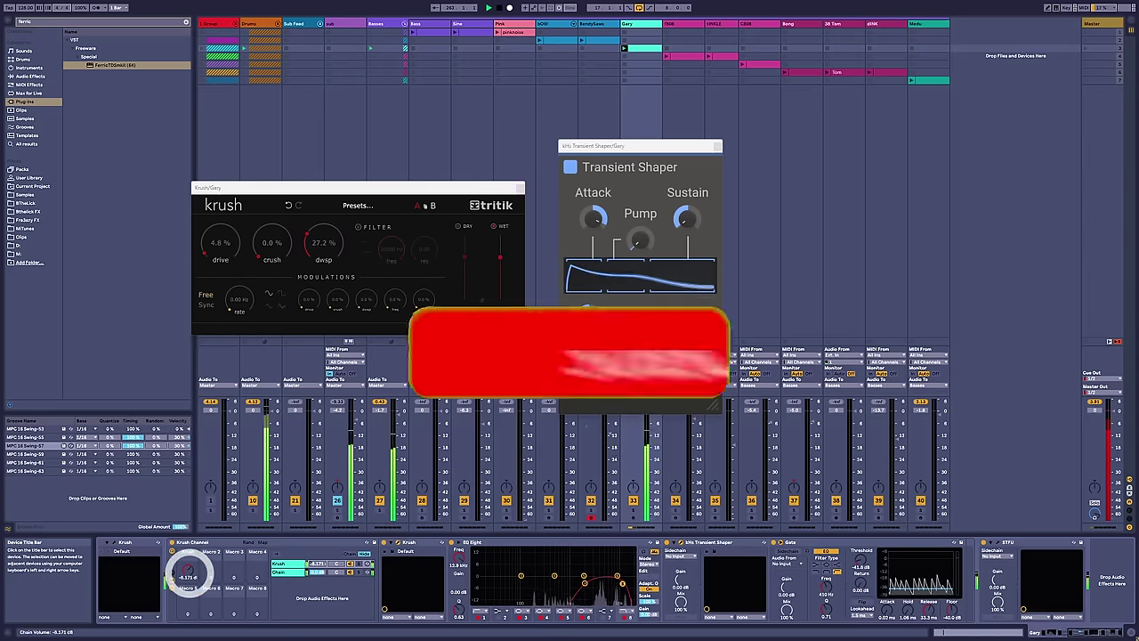